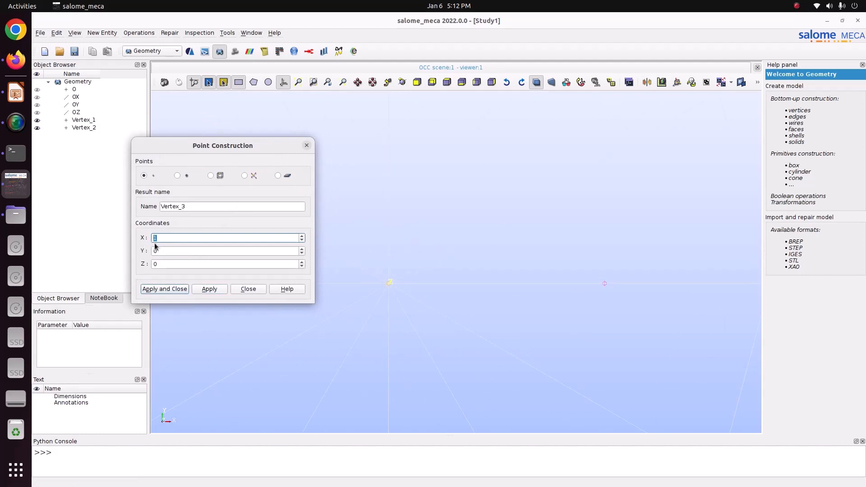
- Check the joint dimensions on the truss slide in LibreOffice Impress and create a point at X 0.5, Y 0.5, Z 0
key(Tab)
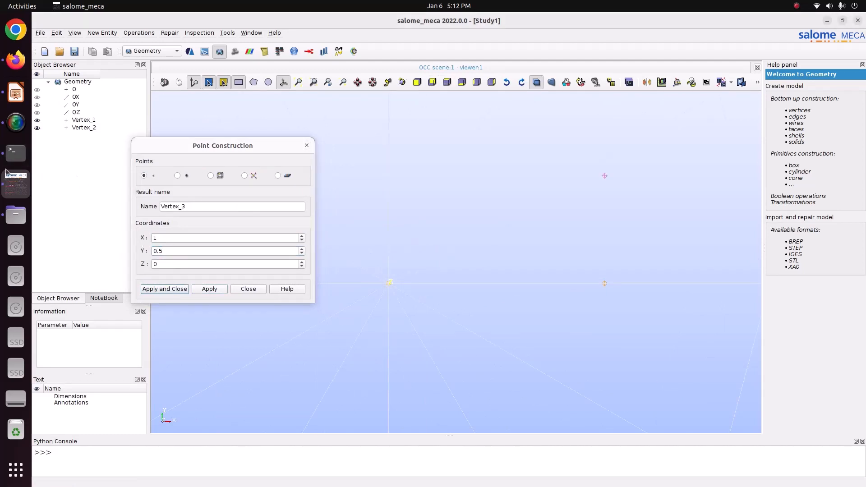
click(15, 91)
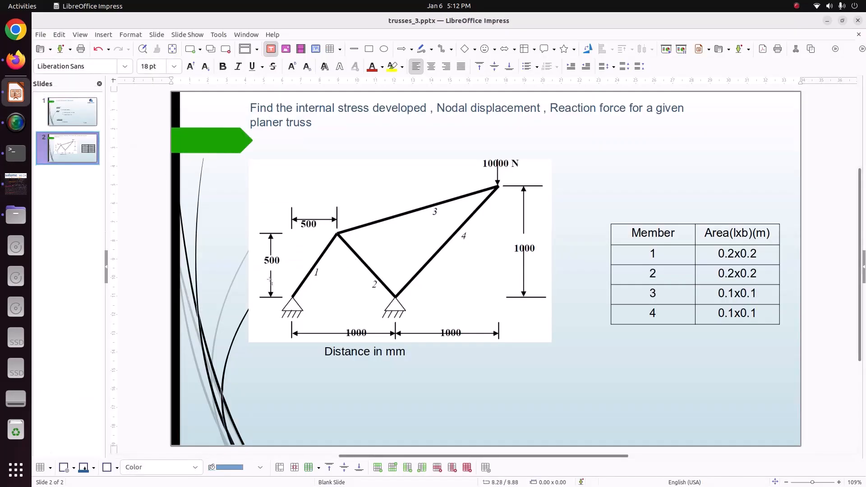
key(alt+Tab)
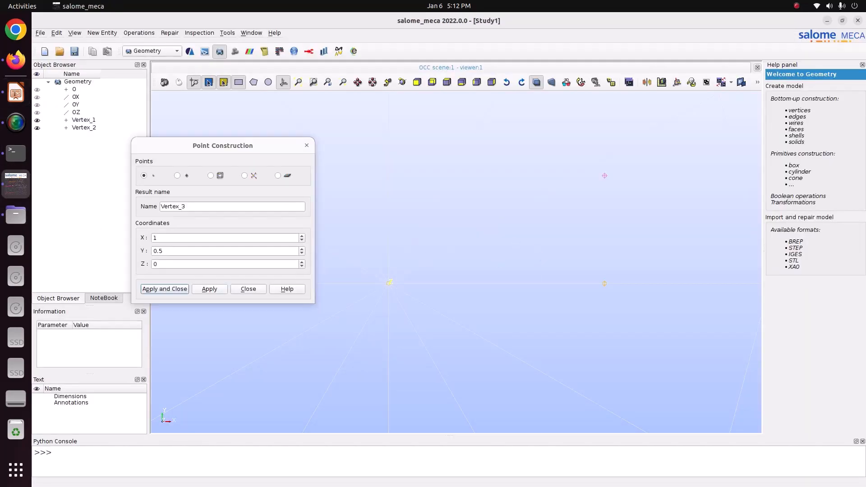
click(165, 253)
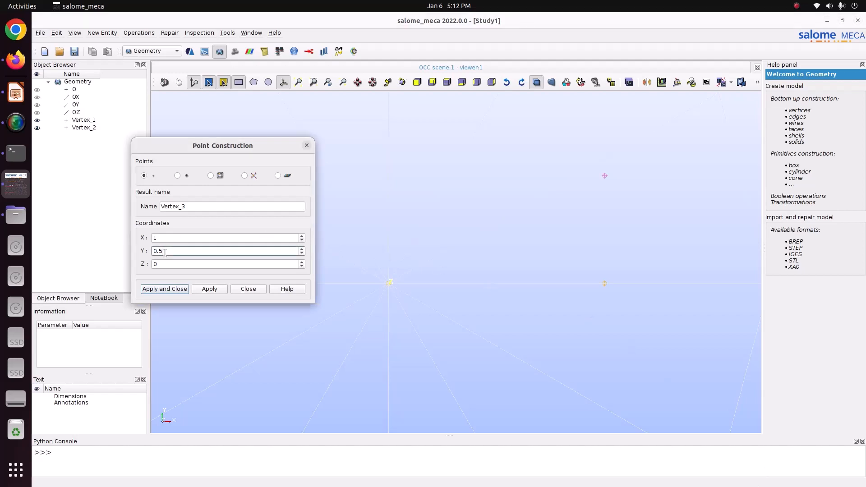
double_click(166, 238)
text(0.5)
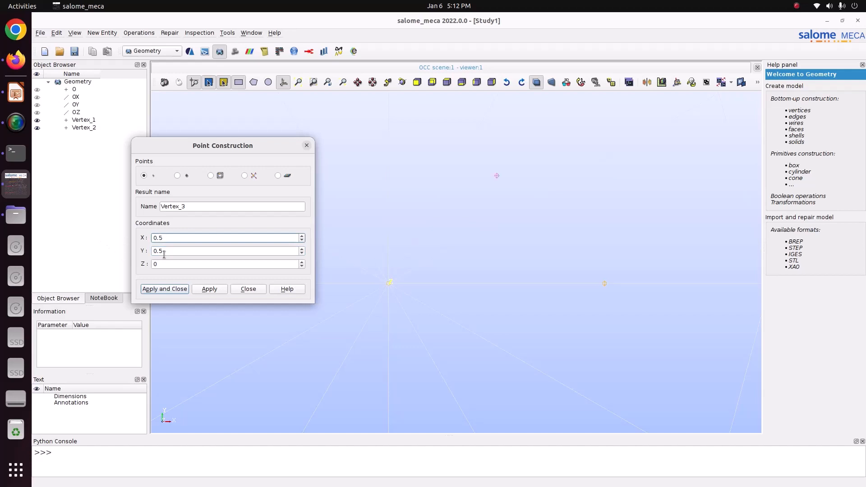
key(Tab)
click(16, 102)
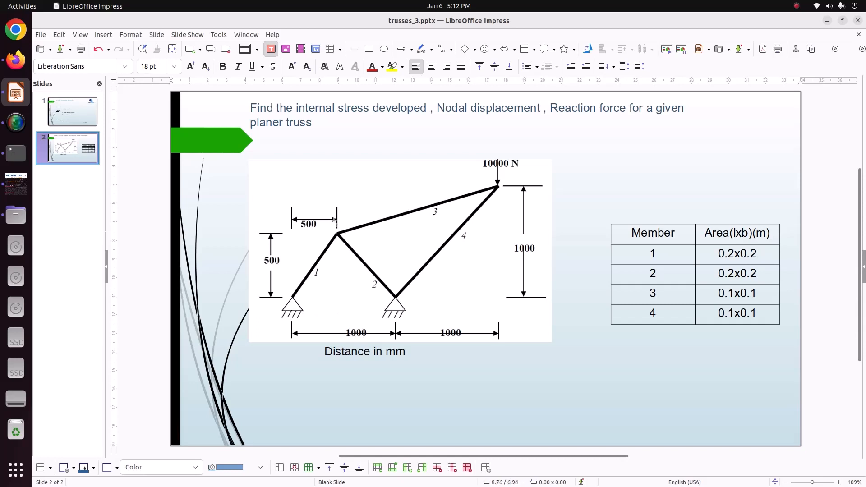
click(16, 184)
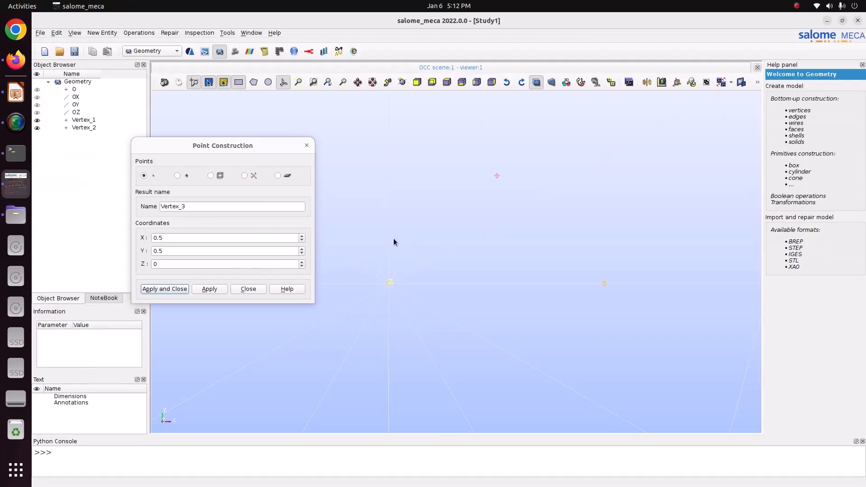
click(208, 290)
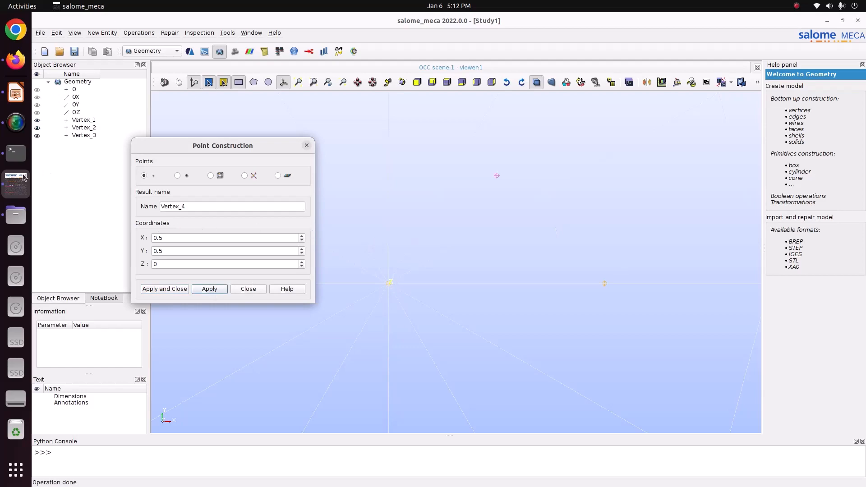
- Consult the truss slide again and create the load-joint point at X 2, Y 1, Z 0, finishing point construction
click(16, 94)
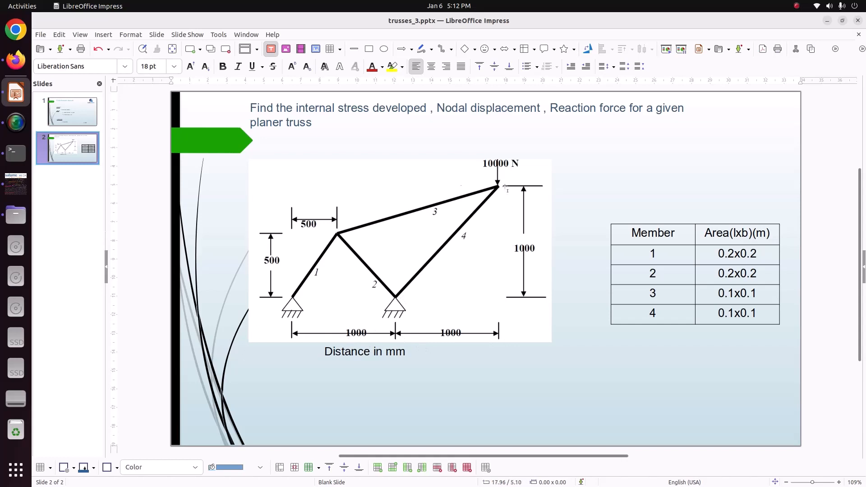
click(16, 184)
double_click(183, 236)
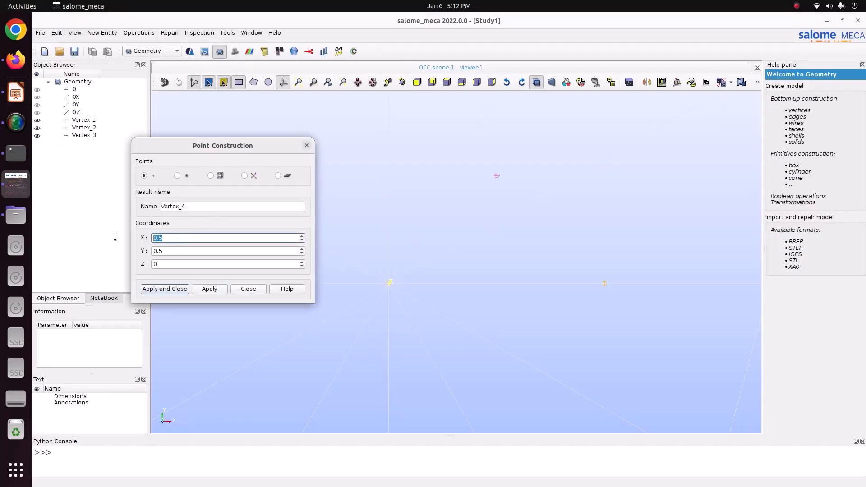
text(2)
key(Tab)
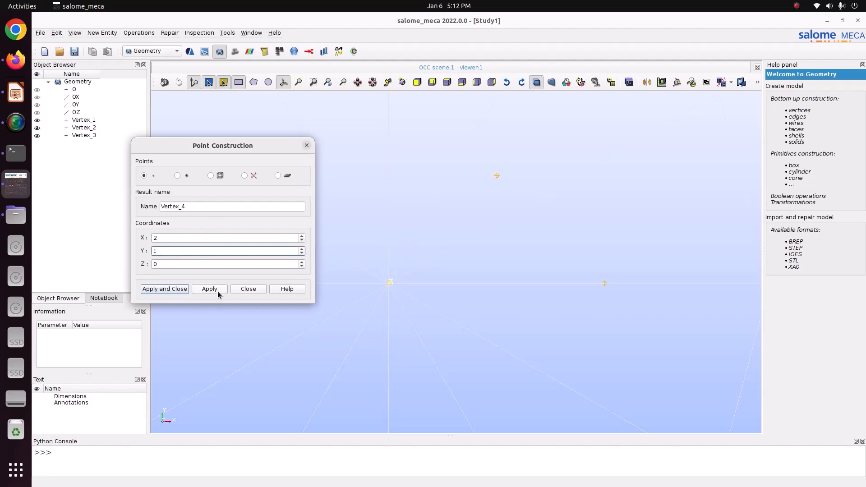
click(299, 82)
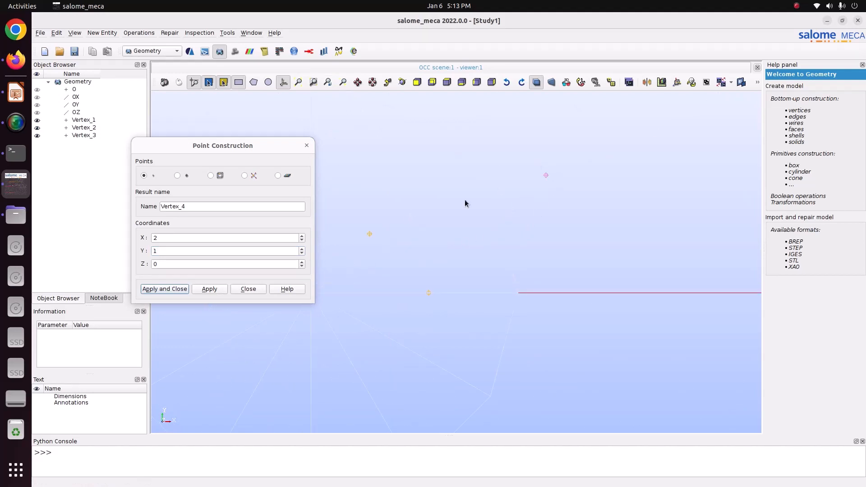
click(168, 291)
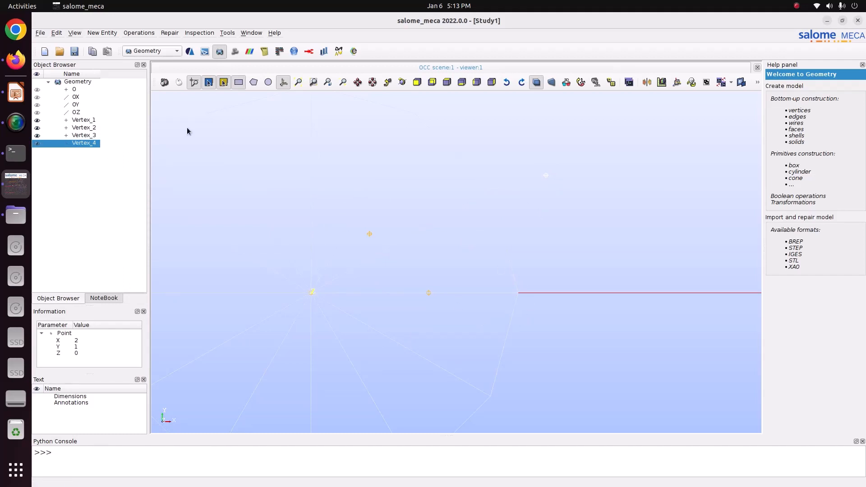
- Hide the axis trihedron and create a line from Vertex_1 to Vertex_3 for the first truss member
click(102, 32)
mouse_move(113, 43)
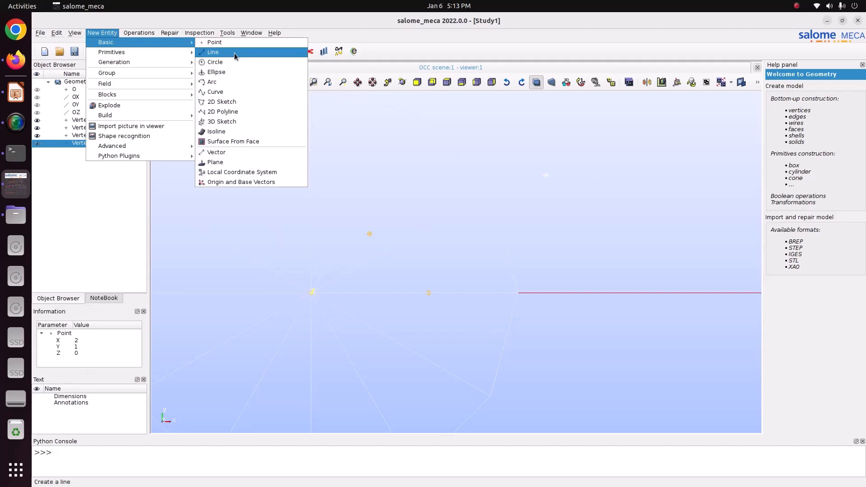
click(212, 52)
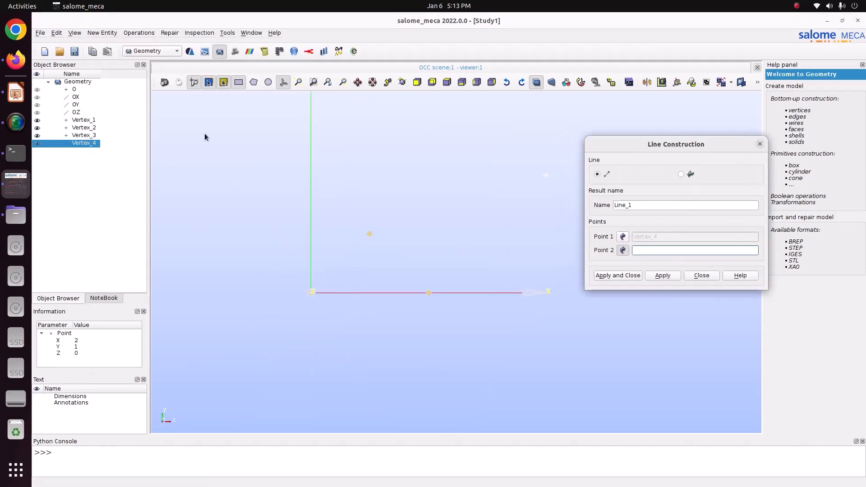
click(284, 81)
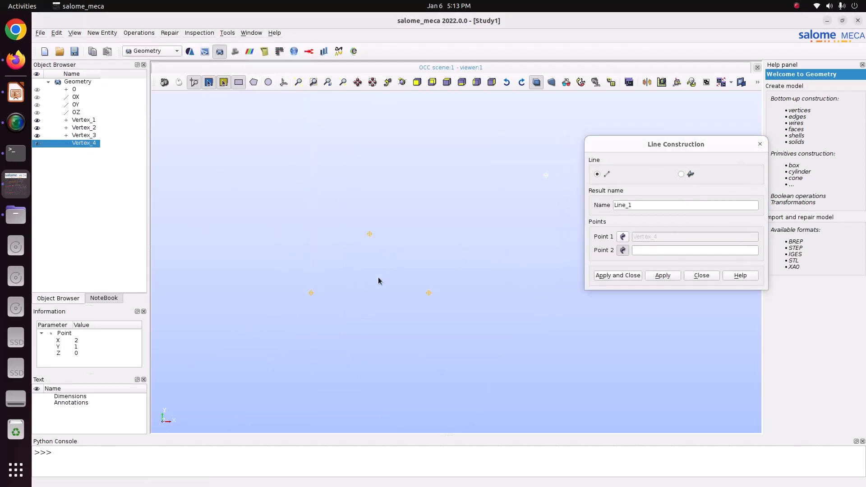
click(623, 236)
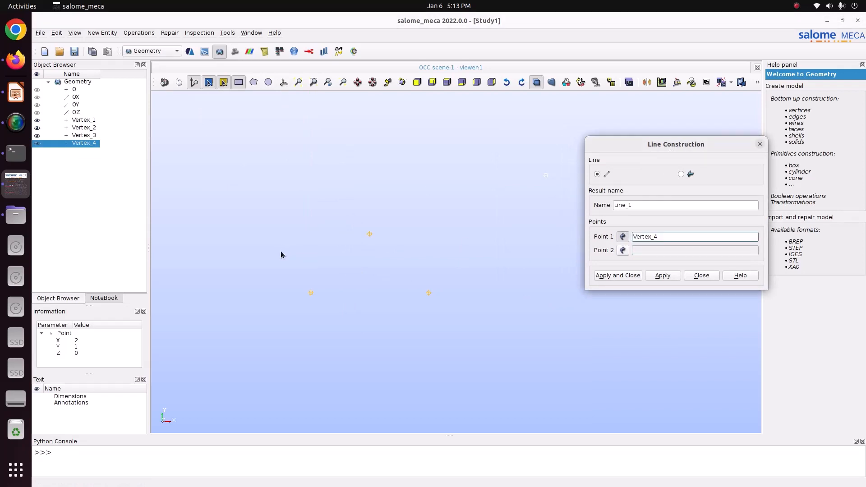
click(311, 293)
drag(347, 216, 412, 256)
click(663, 275)
drag(362, 226, 500, 320)
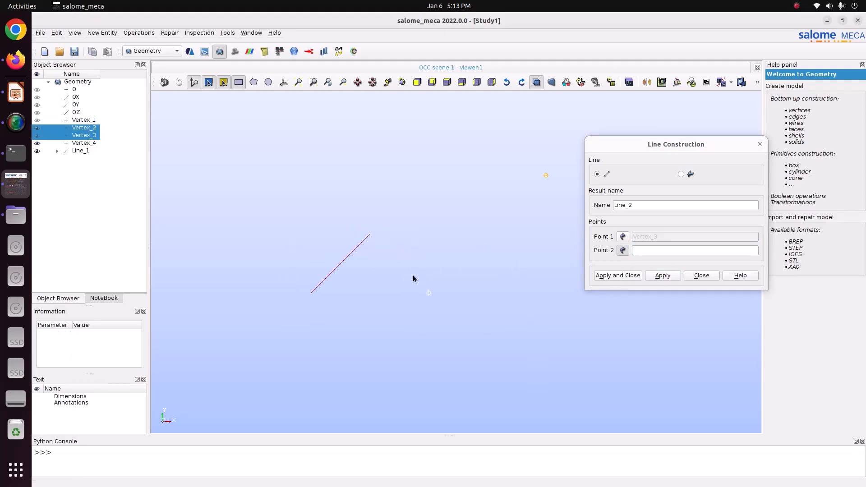
drag(412, 293, 547, 321)
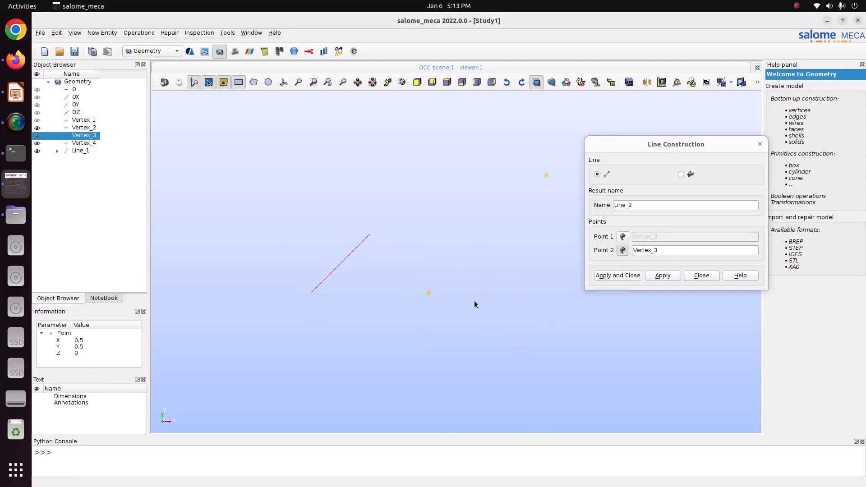
click(623, 236)
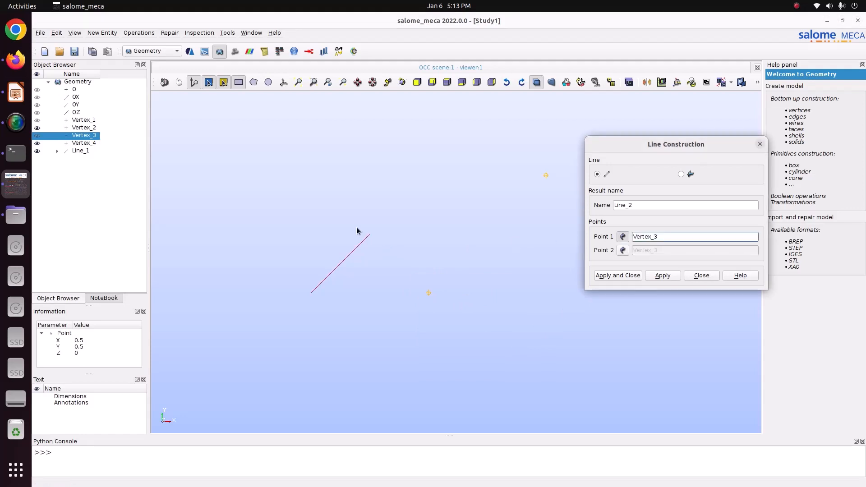
drag(353, 222, 483, 329)
click(623, 237)
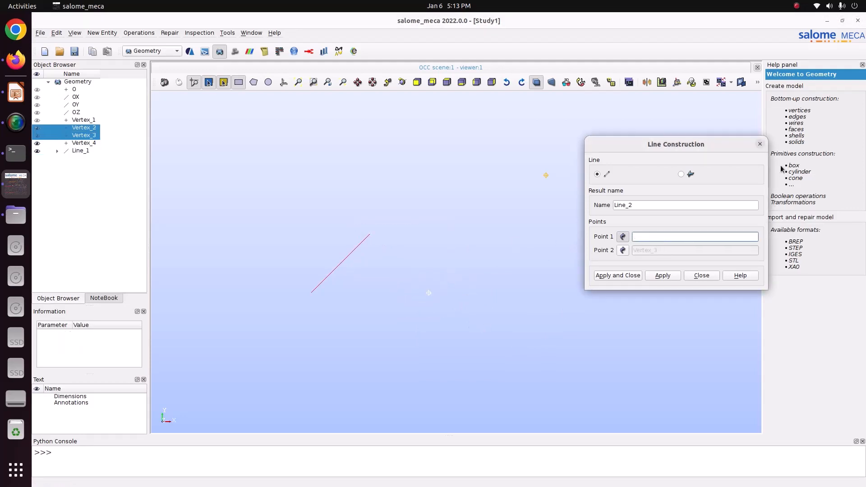
drag(350, 222, 392, 244)
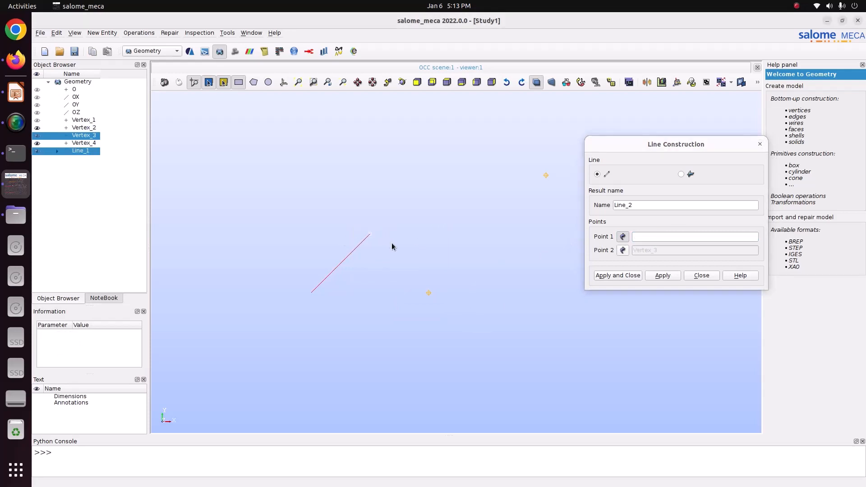
- Create the second truss member as a line from Vertex_3 to Vertex_2
click(373, 234)
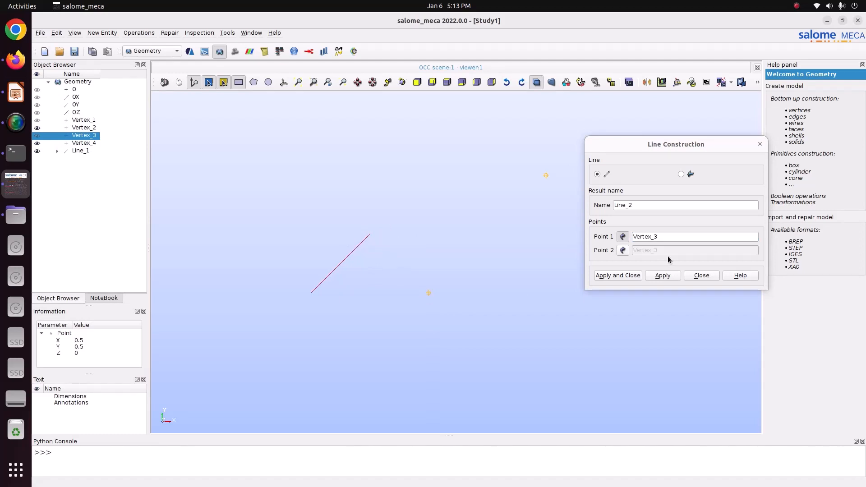
click(623, 249)
click(429, 295)
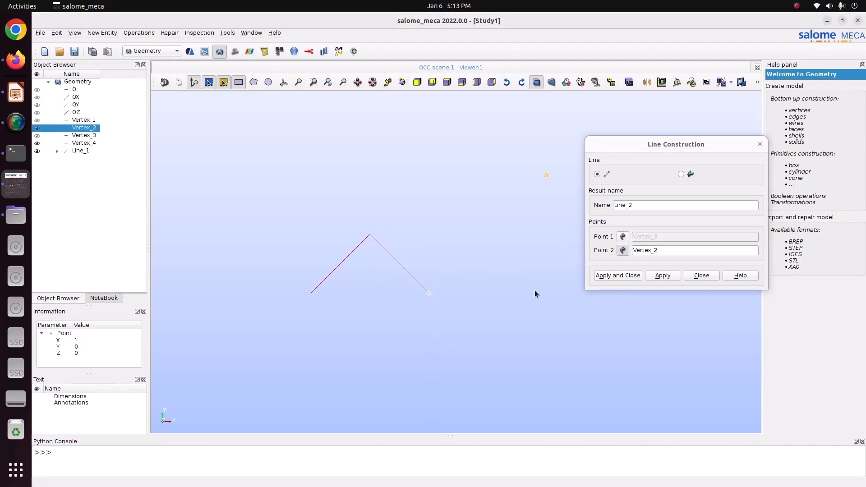
click(671, 277)
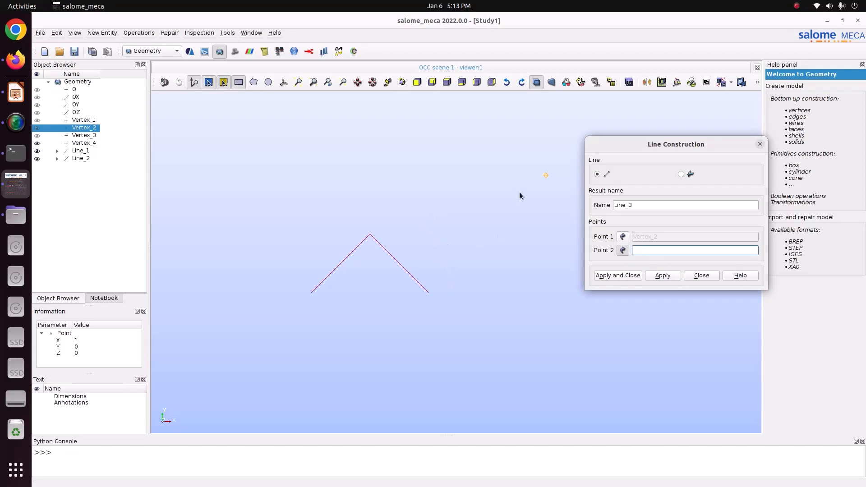
- Create lines from Vertex_2 to Vertex_4 and from Vertex_4 to the joint at Vertex_3, finishing line construction
click(545, 178)
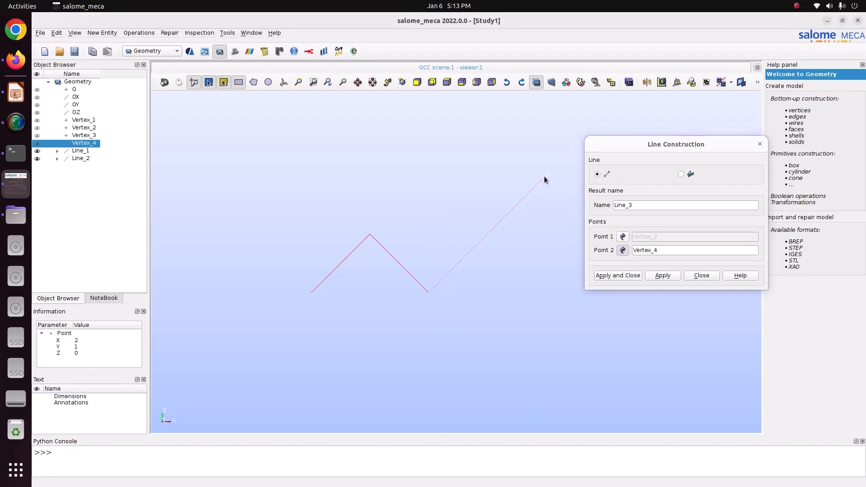
click(662, 276)
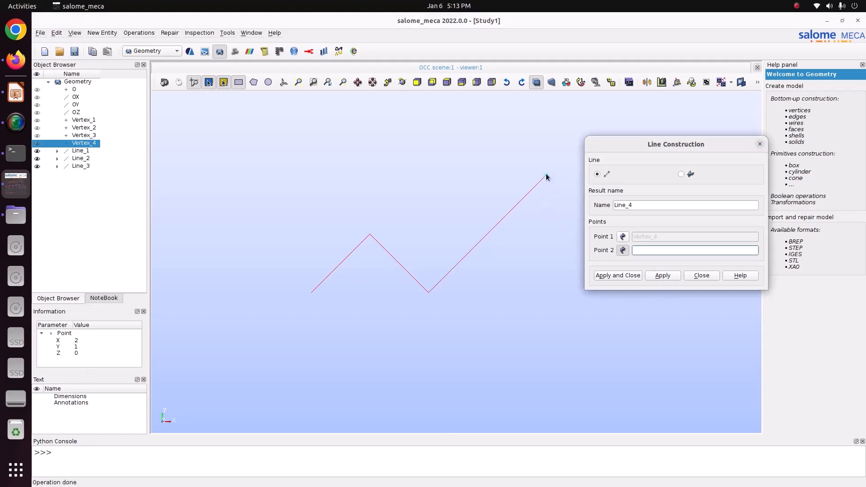
click(368, 242)
click(627, 275)
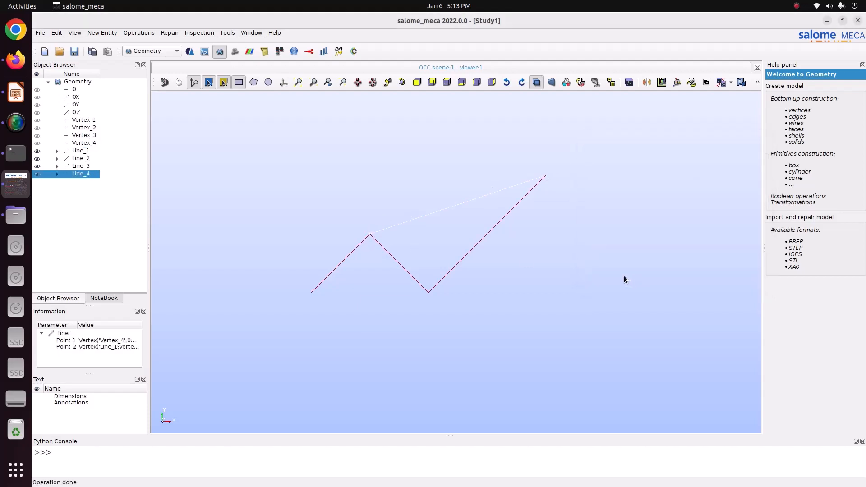
- Compare the geometry with the truss slide and build a wire from Line_1, Line_2, Line_3 and Line_4
click(16, 92)
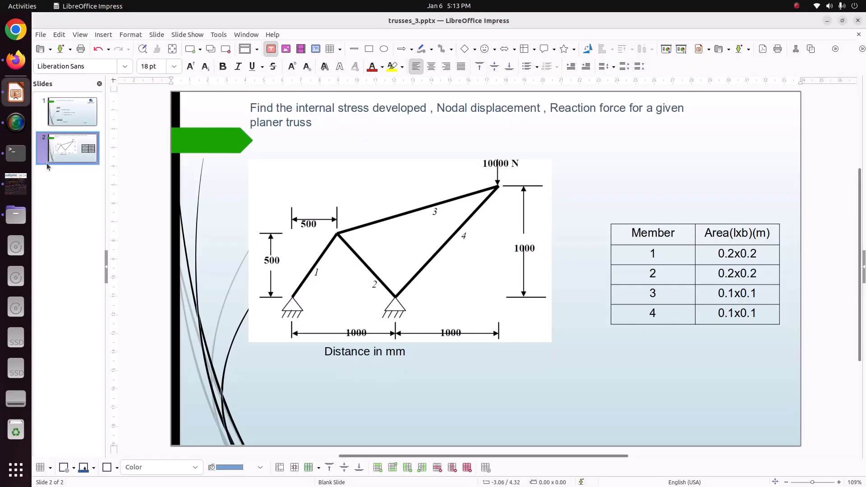
click(3, 184)
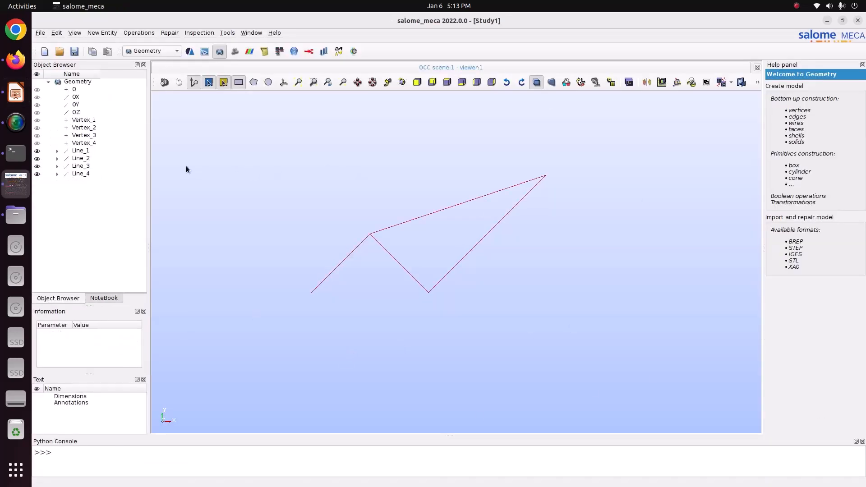
click(80, 151)
shift+click(80, 174)
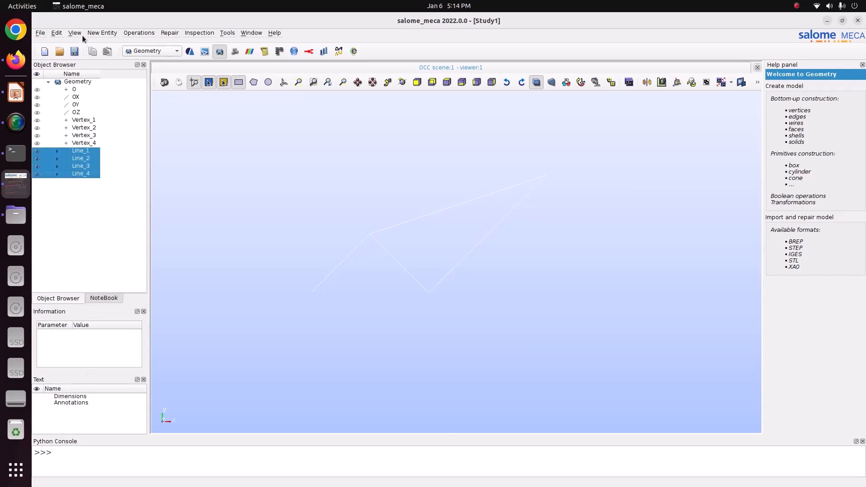
click(93, 29)
mouse_move(149, 116)
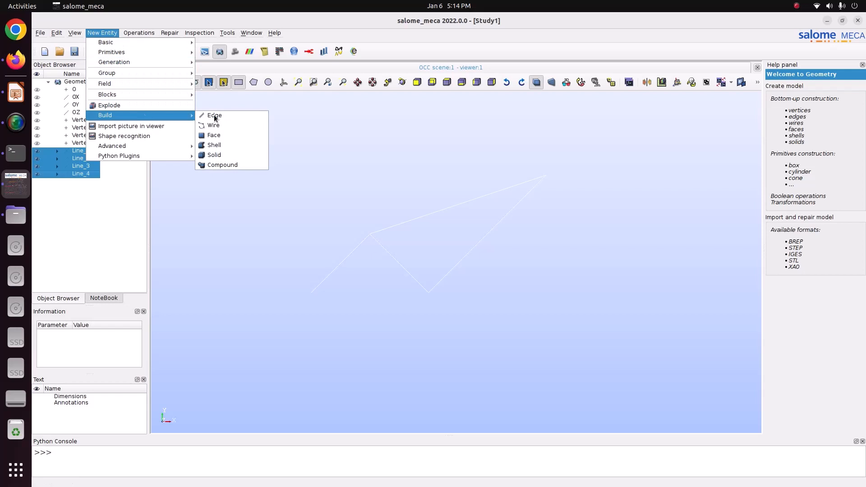
click(247, 128)
click(386, 310)
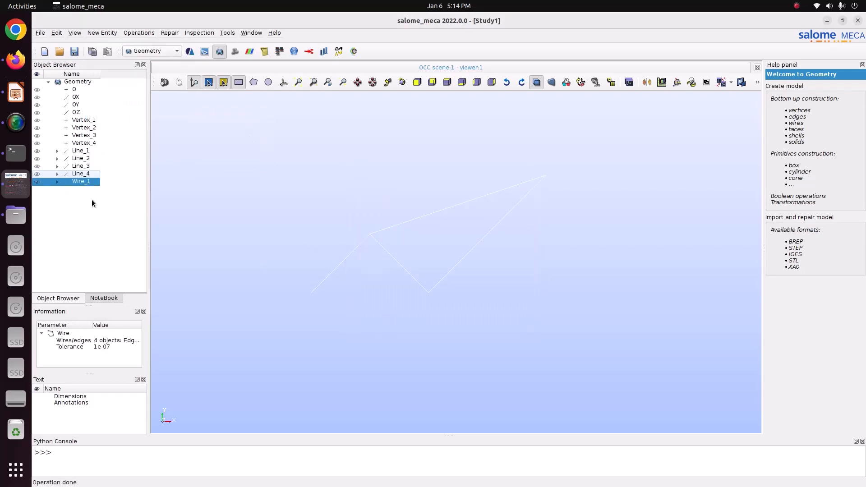
click(91, 182)
key(Return)
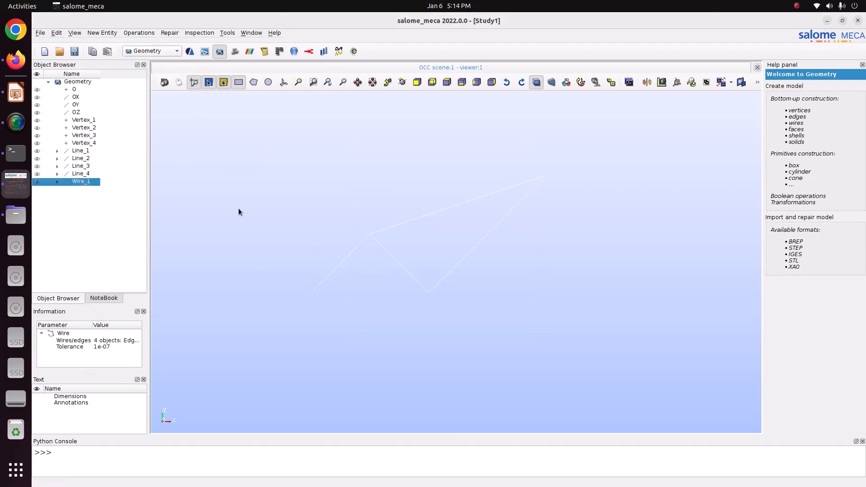
click(238, 207)
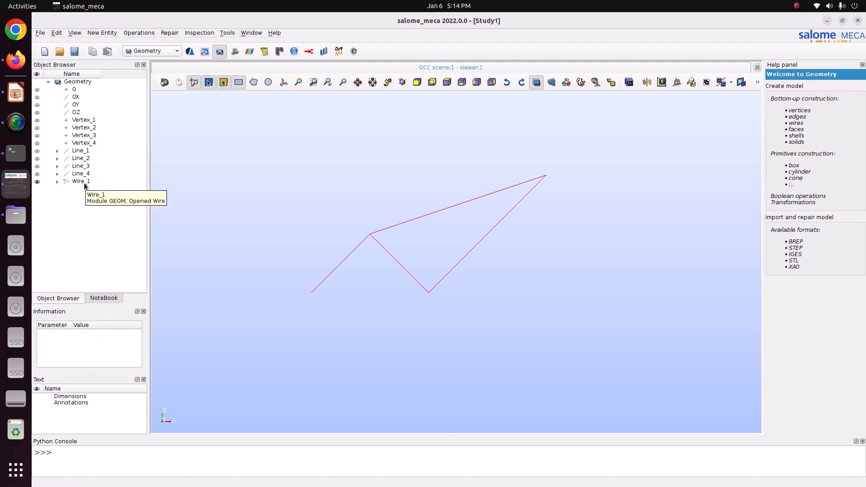
- Start saving the study and browse to the 66_trusses-3 folder inside Pictures/CODE_ASTER
key(ctrl+s)
click(338, 194)
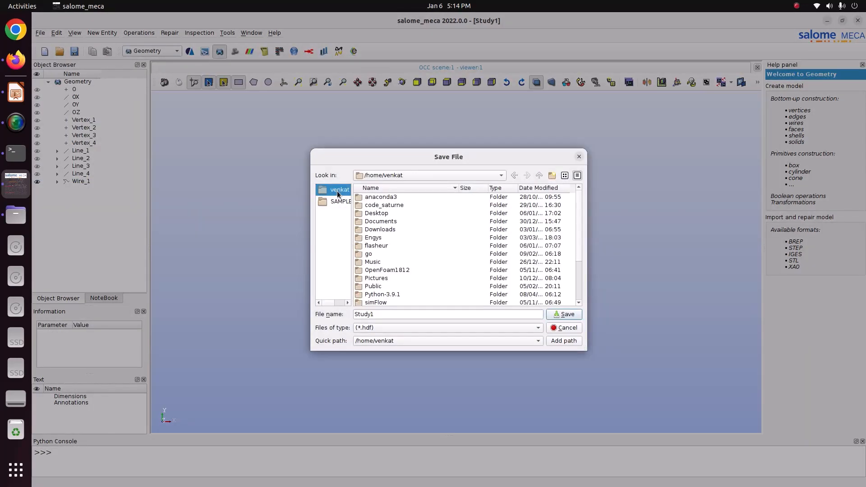
double_click(391, 278)
double_click(395, 219)
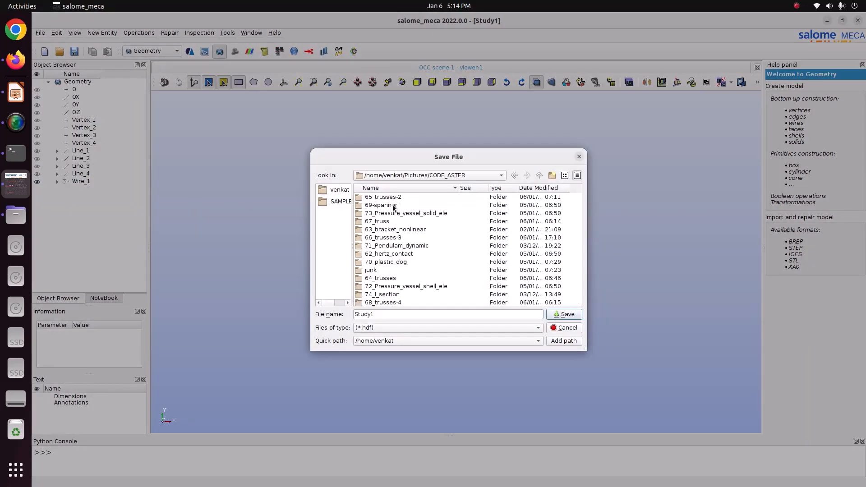
scroll(394, 233, down, 1)
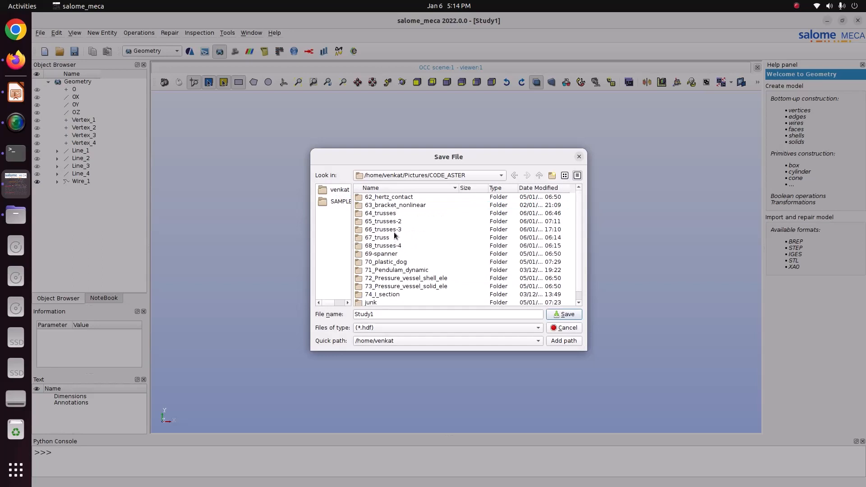
double_click(393, 230)
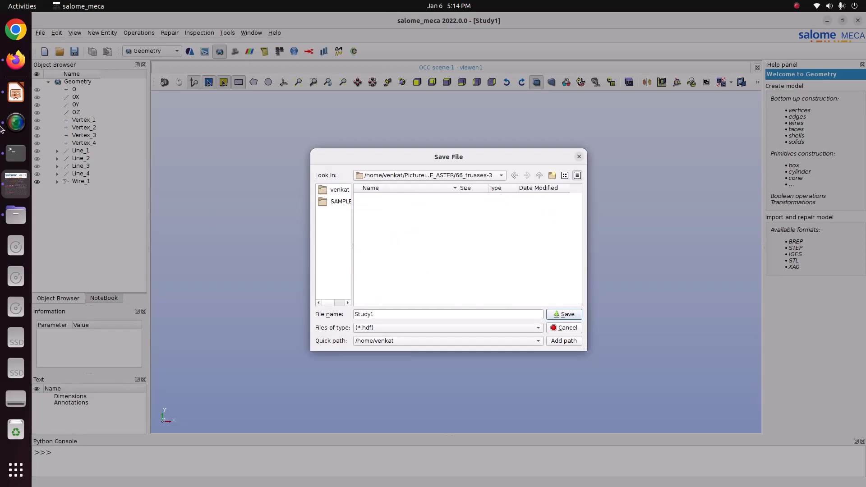
- Check the 66_trusses-3 folder's contents in the file manager and save the study there as Study1
click(18, 215)
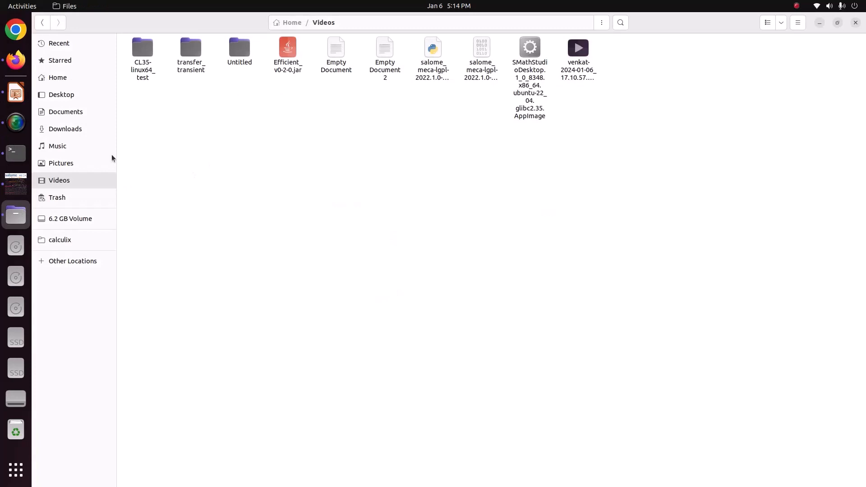
click(113, 157)
double_click(197, 73)
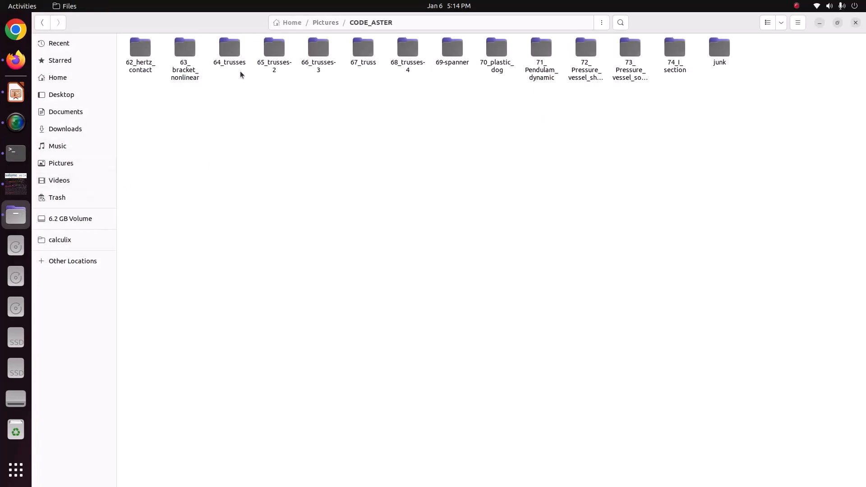
double_click(305, 66)
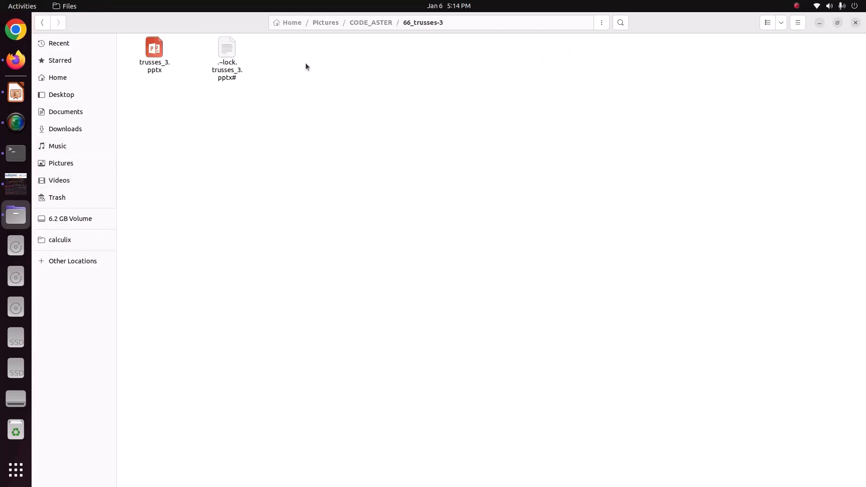
click(16, 183)
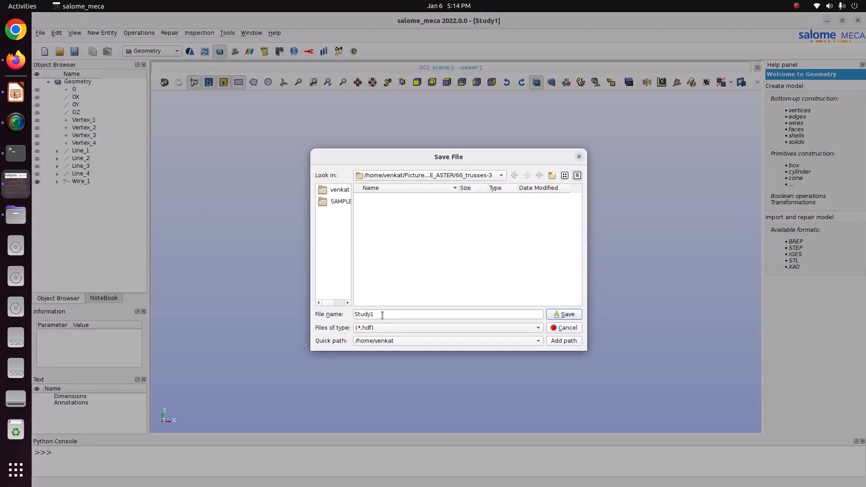
click(504, 315)
click(566, 315)
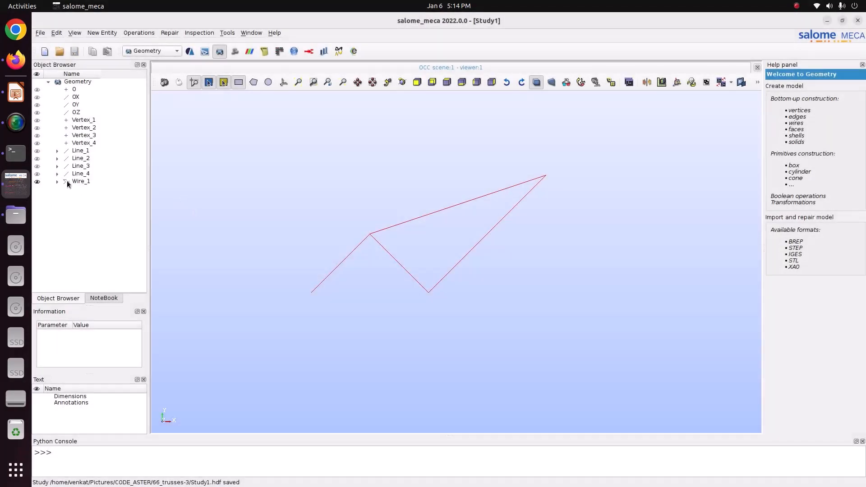
- Create an edge group named beam1 on Wire_1 from truss members 1 and 2, the two short edges
click(67, 181)
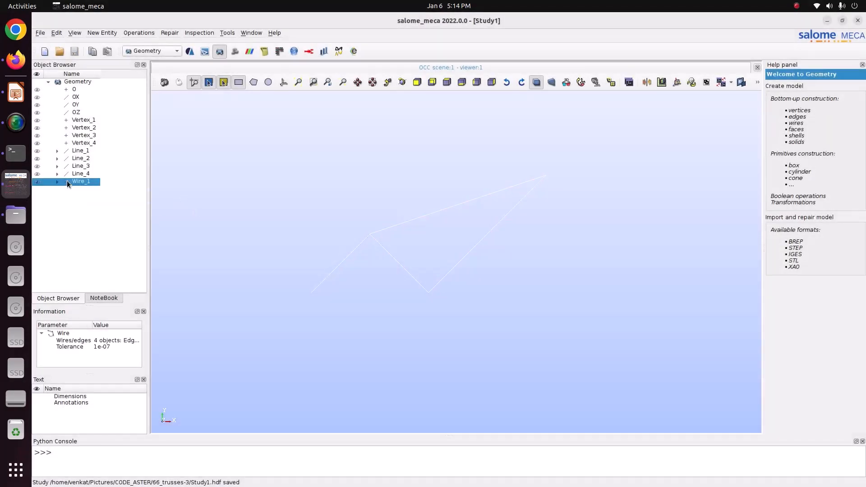
right_click(67, 182)
click(123, 207)
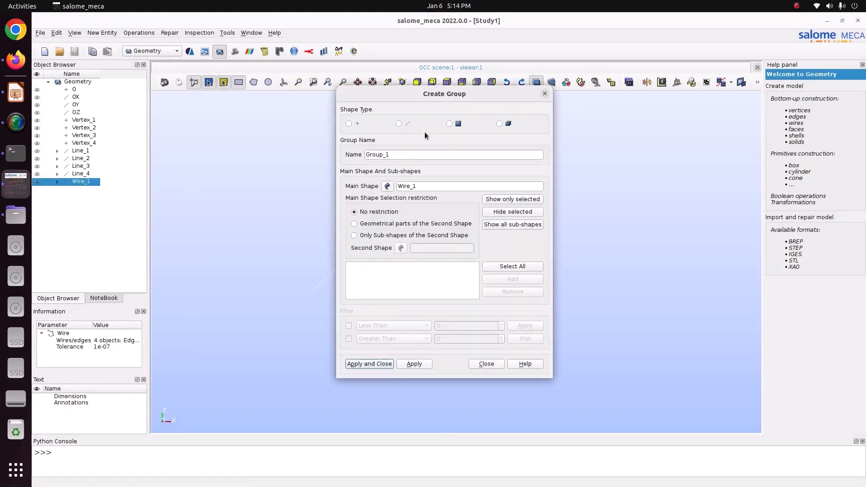
click(399, 123)
drag(406, 96, 118, 57)
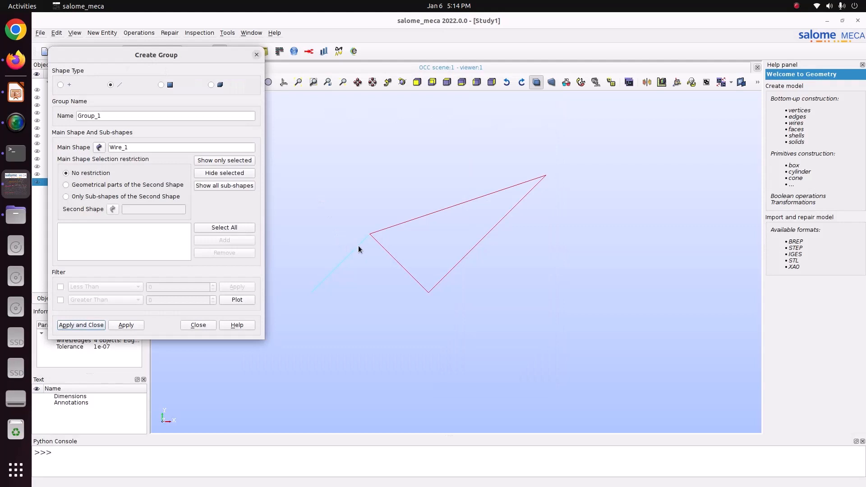
click(418, 283)
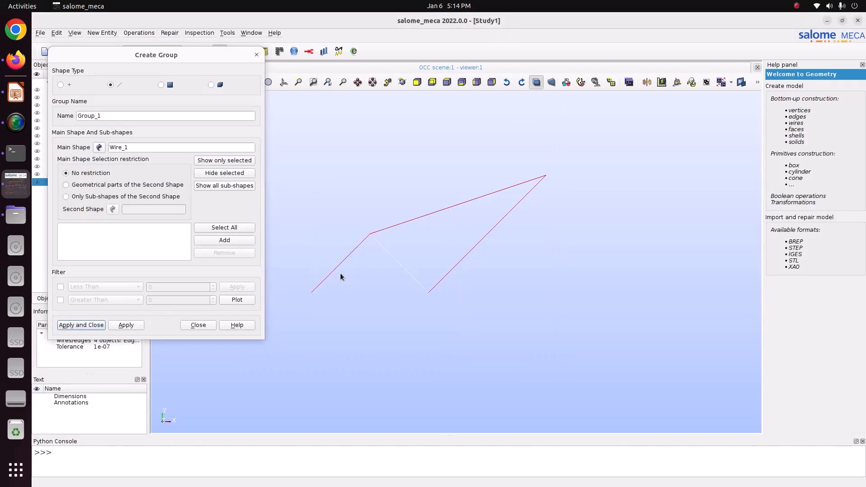
click(226, 241)
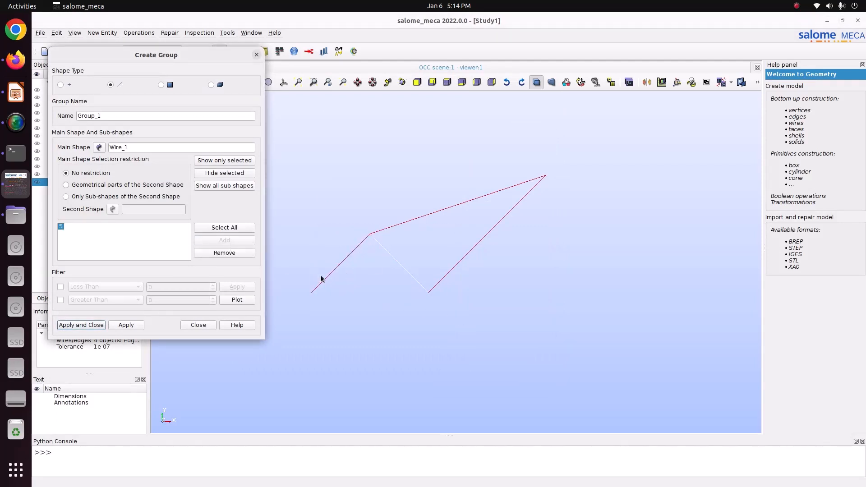
click(341, 264)
click(228, 240)
click(121, 116)
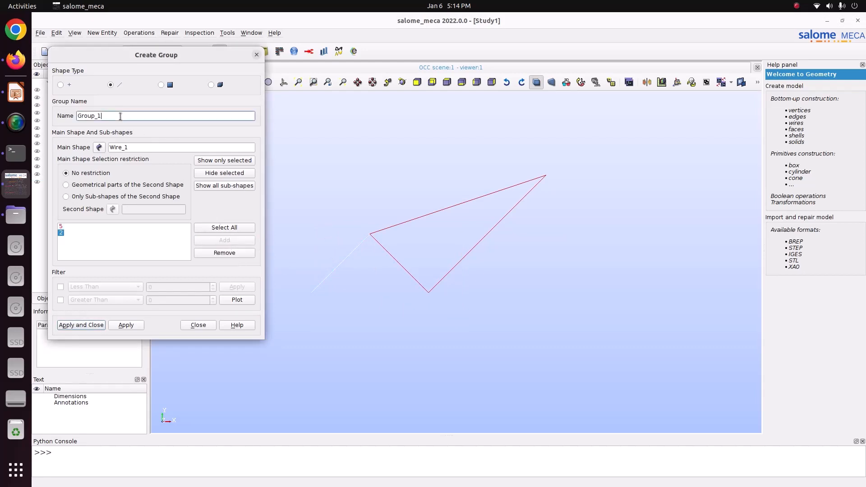
double_click(121, 116)
text(beam1)
click(125, 323)
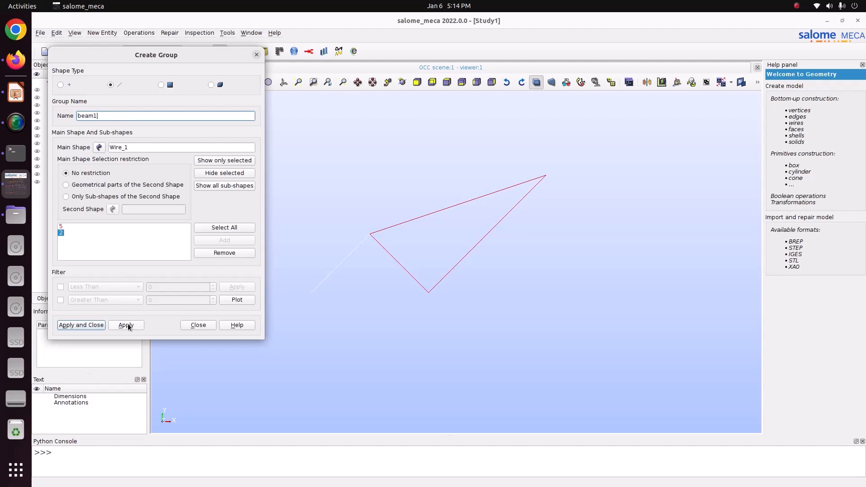
- Create a second edge group named beam2 on Wire_1 from the two long edges, members 3 and 4
click(434, 218)
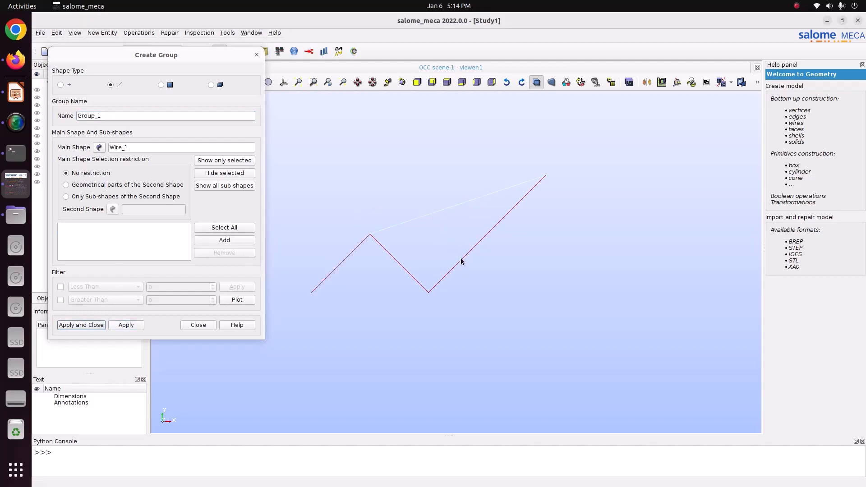
click(224, 240)
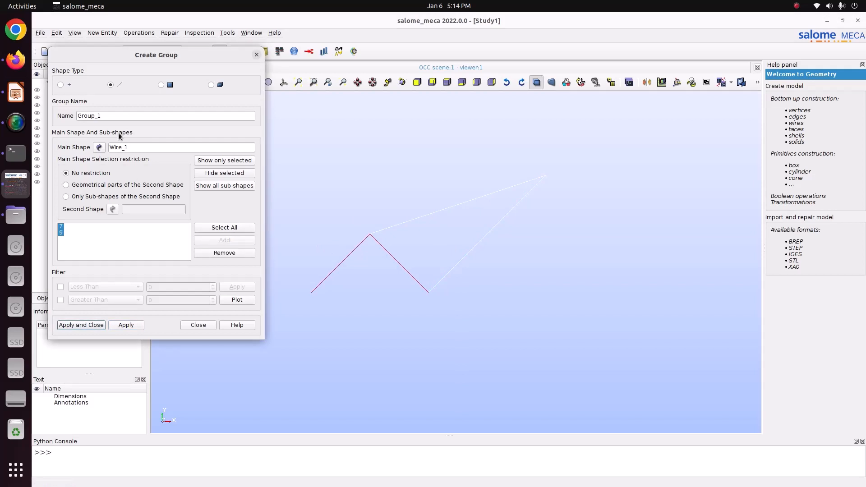
double_click(108, 116)
text(beam2)
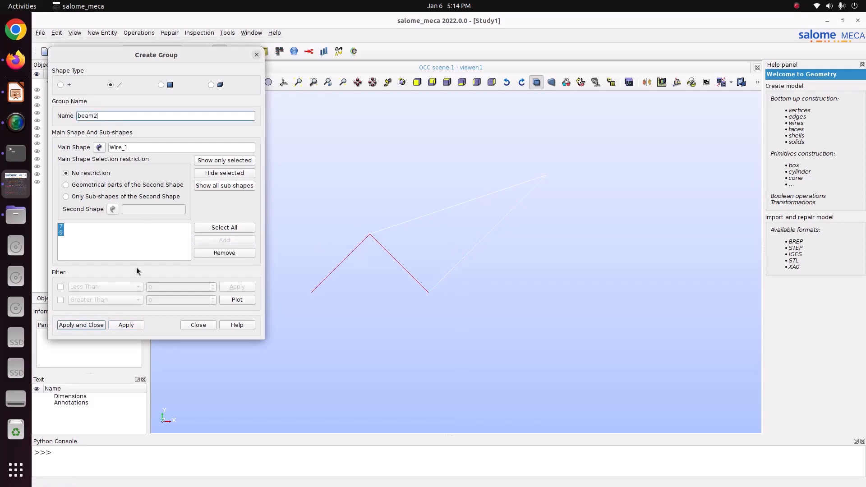
click(126, 325)
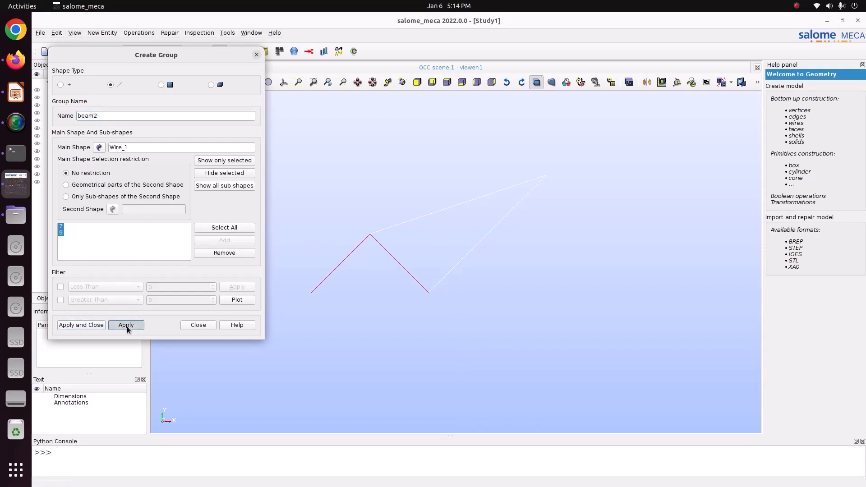
- Check the supports on the truss slide and create a vertex group named fix from the two lower support joints
click(63, 85)
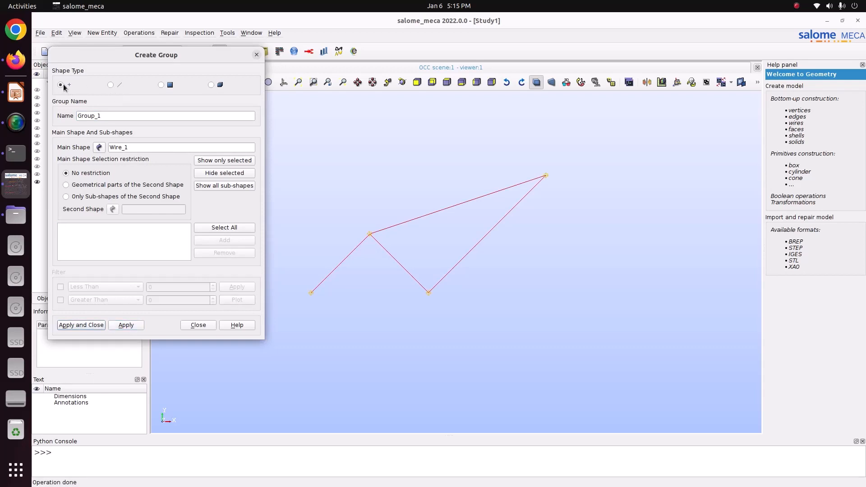
click(311, 292)
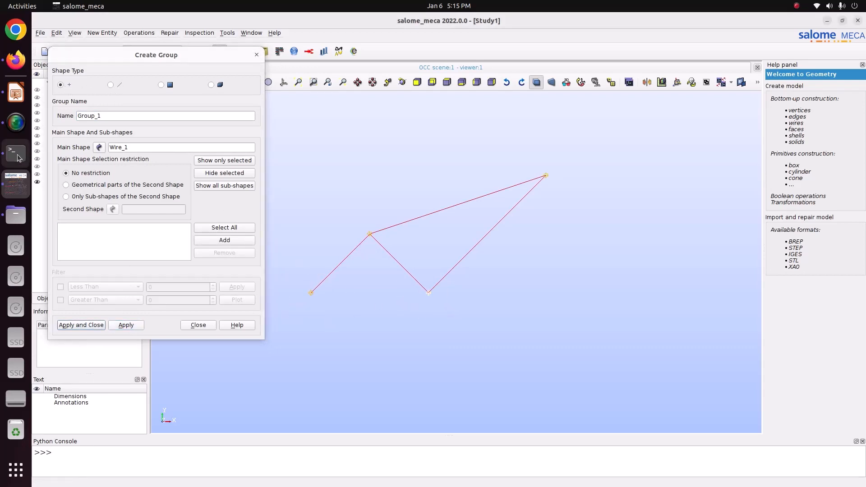
click(7, 96)
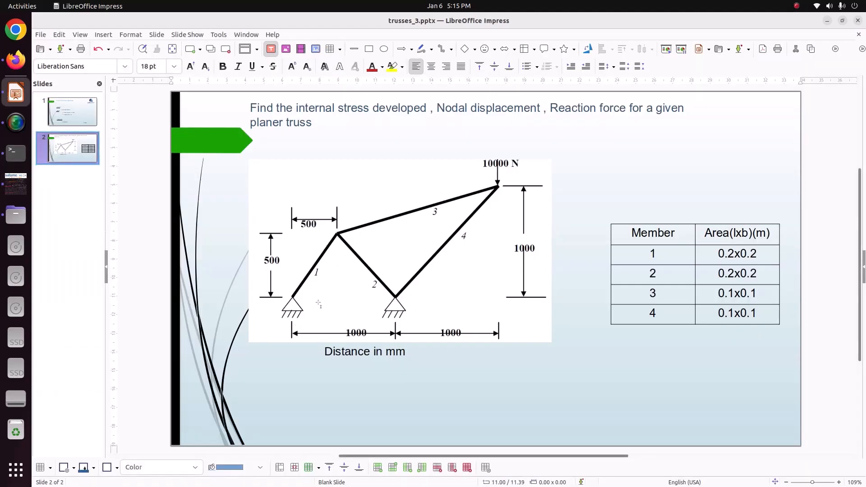
key(alt+Tab)
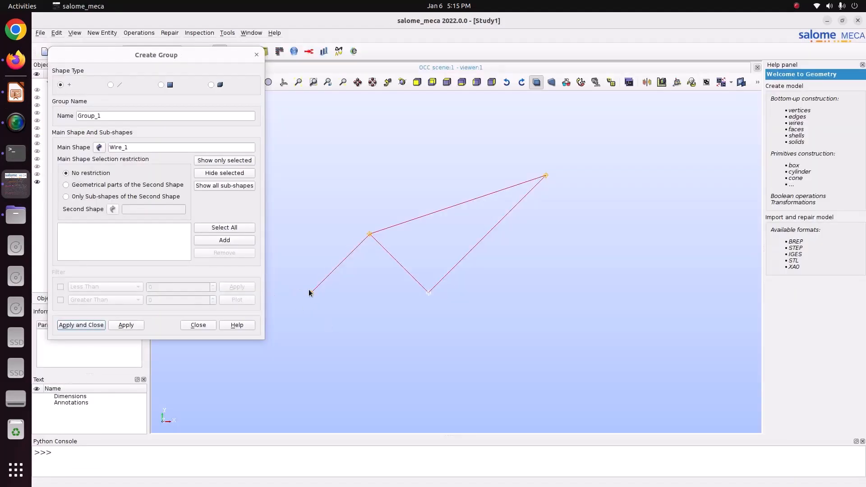
click(311, 294)
click(225, 240)
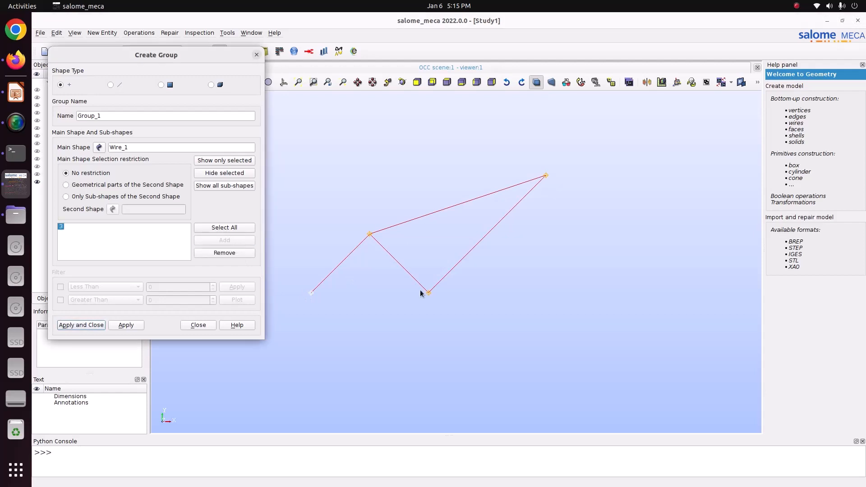
click(429, 294)
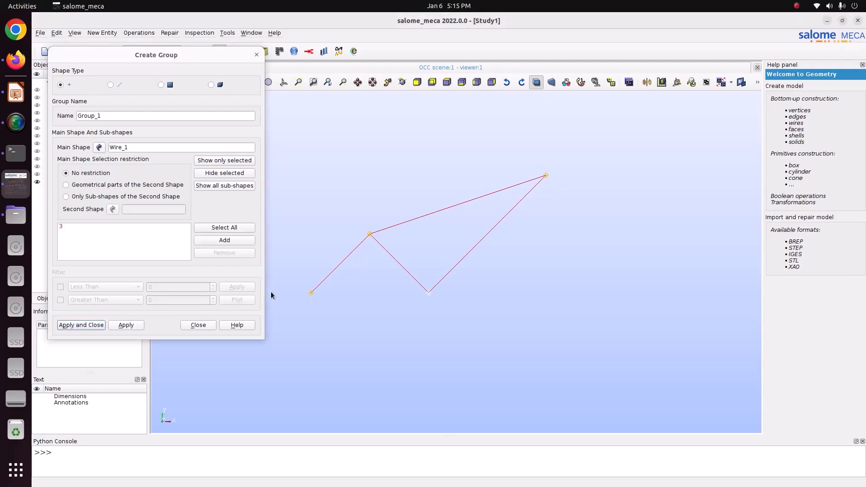
click(199, 240)
drag(122, 113, 22, 110)
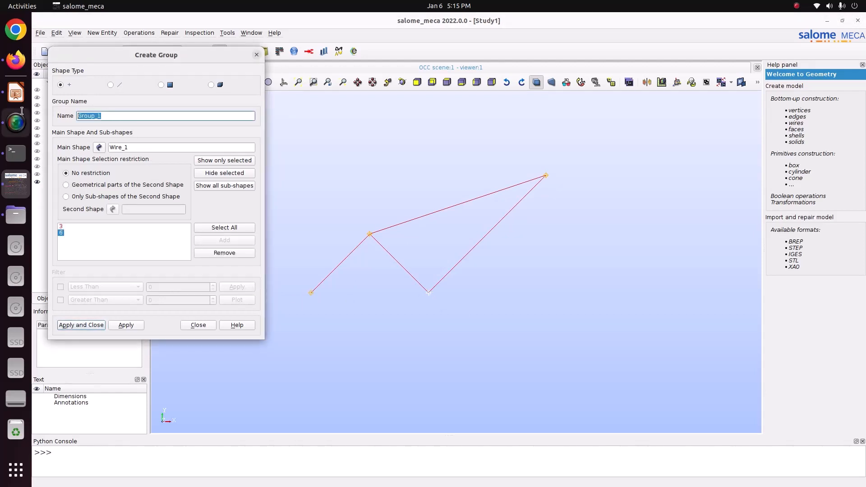
text(fix)
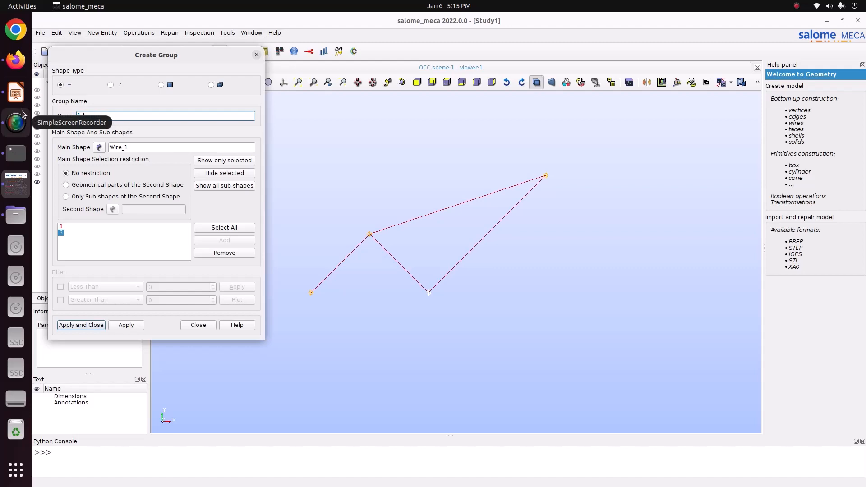
text(y)
click(133, 325)
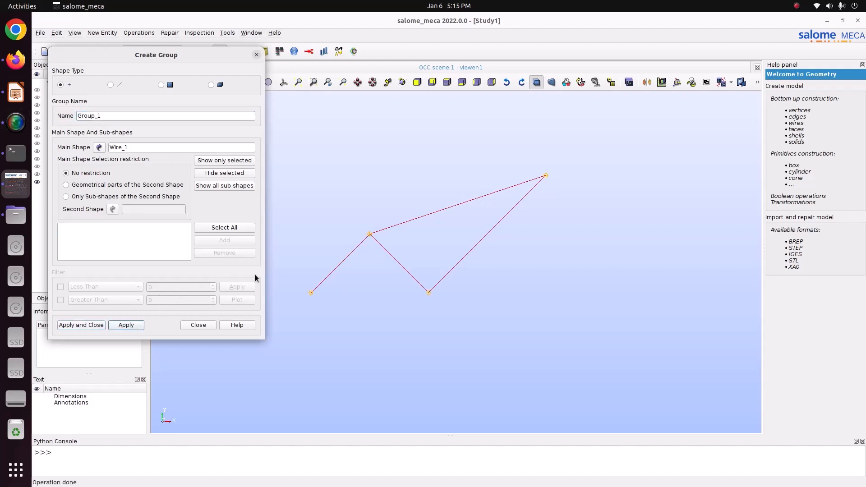
- Check the load location on the slide, create a vertex group named load at the truss's upper-right joint, and select Wire_1
click(16, 93)
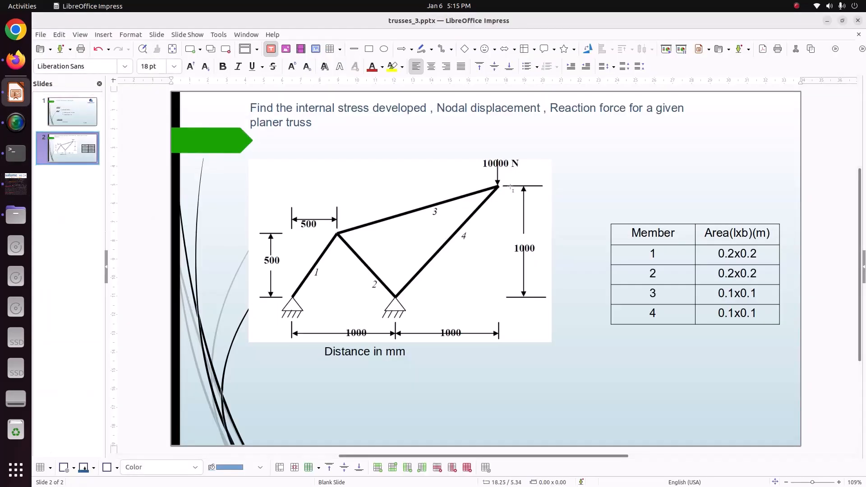
click(15, 183)
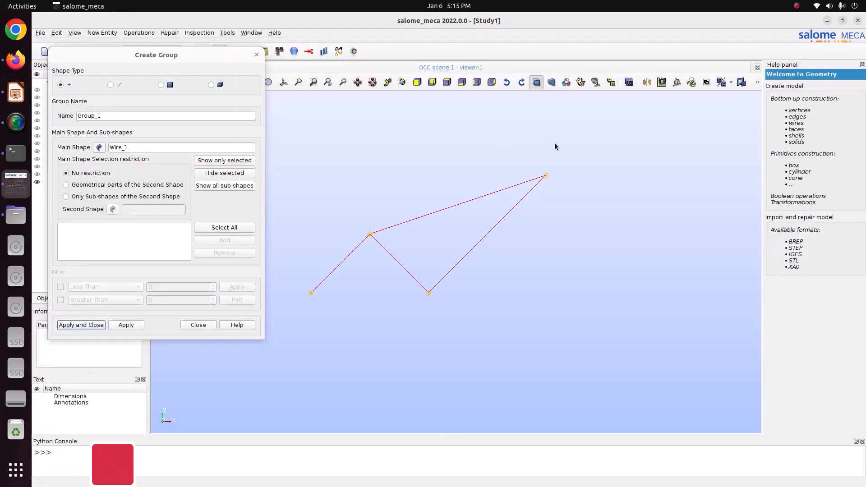
drag(530, 150, 581, 214)
click(224, 240)
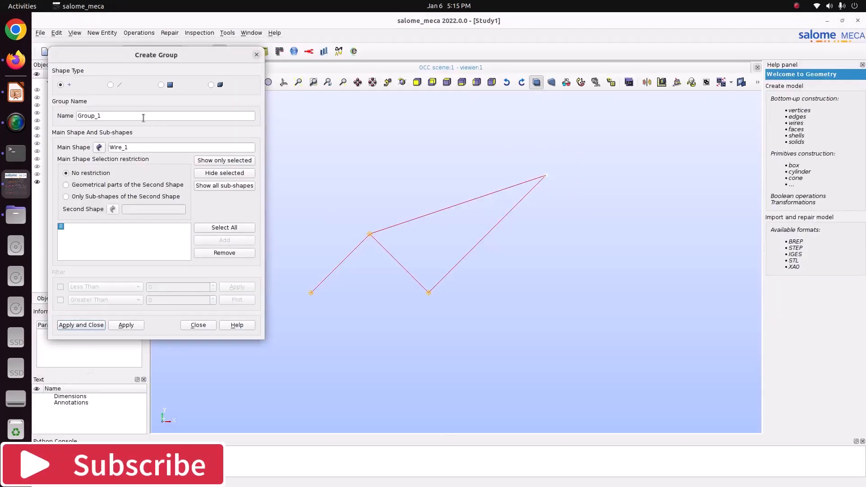
double_click(143, 116)
text(load)
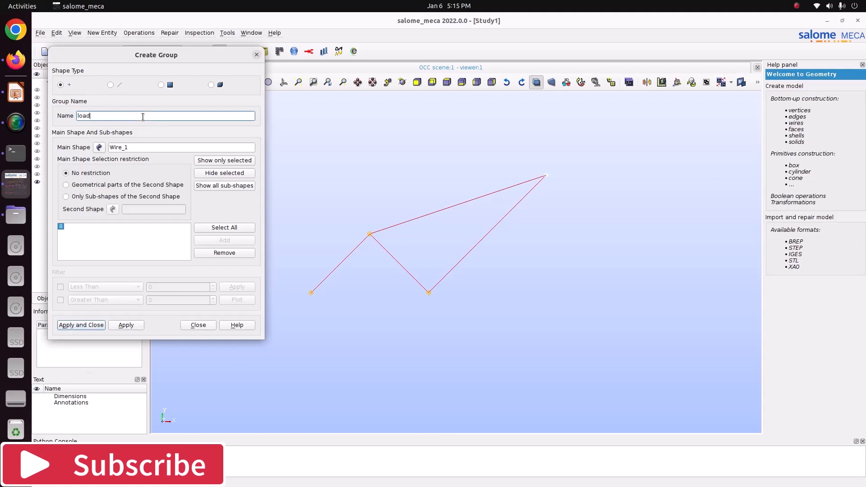
key(Return)
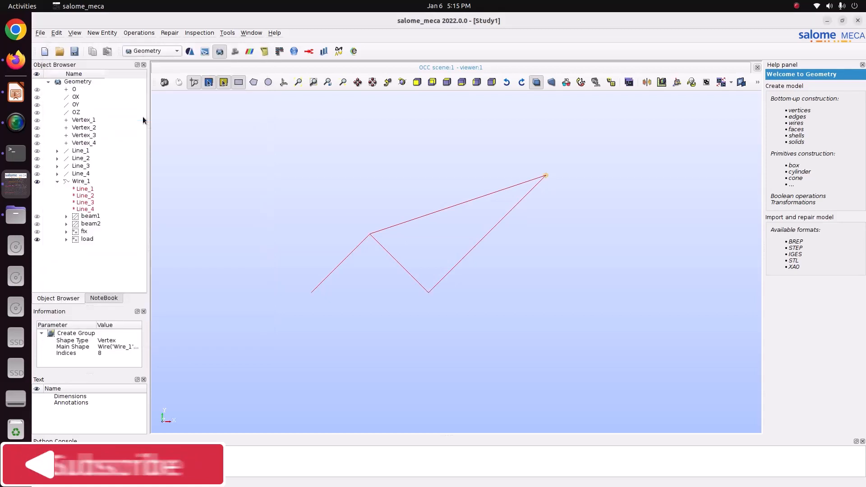
click(107, 181)
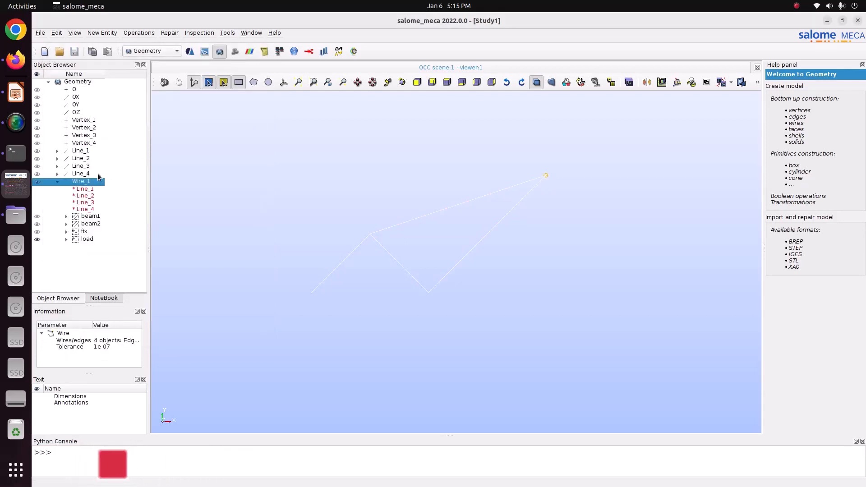
- Switch to the Mesh module and start a new mesh on Wire_1 with the Wire Discretisation 1D algorithm
click(140, 53)
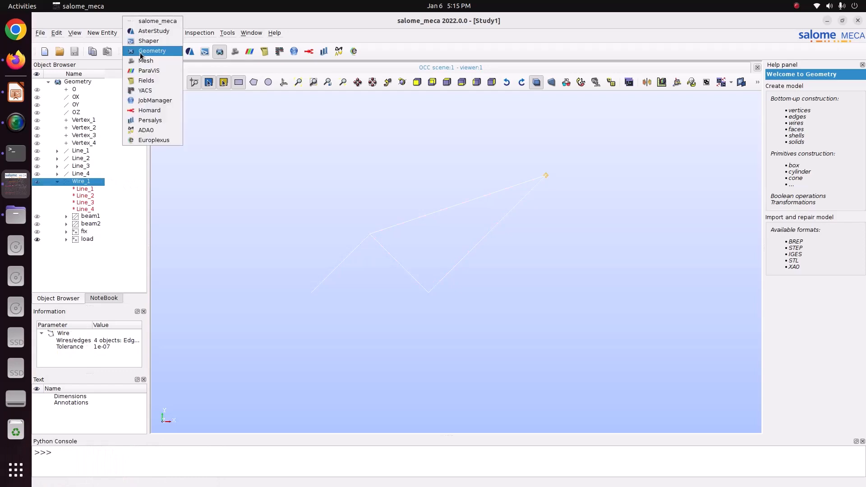
click(145, 63)
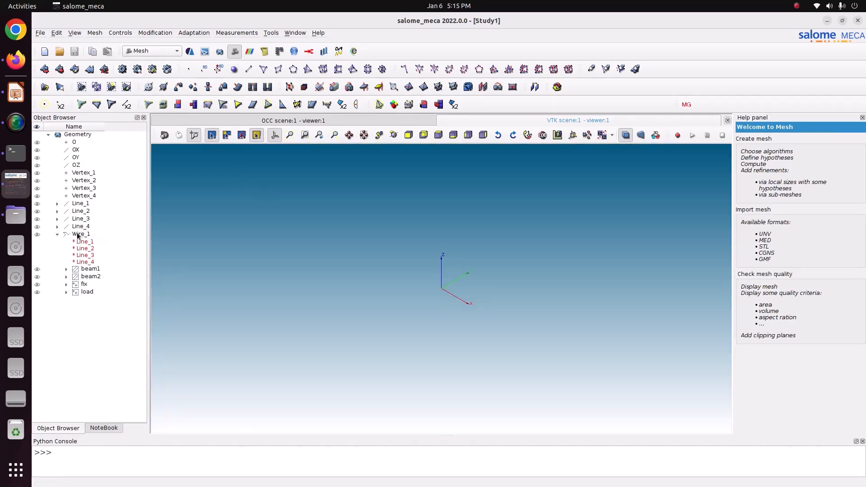
click(95, 33)
click(98, 42)
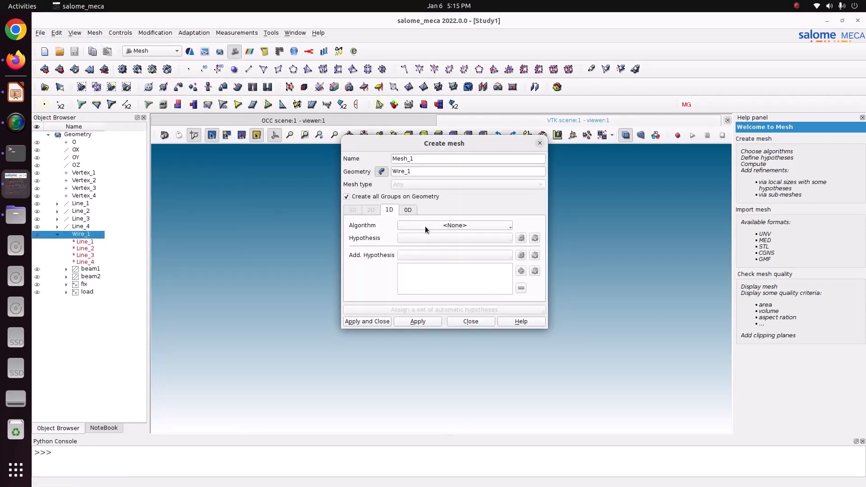
click(425, 226)
click(429, 258)
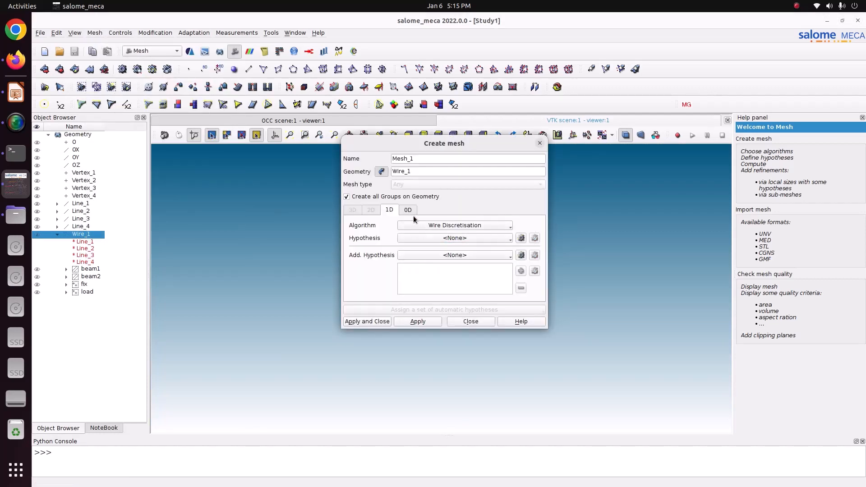
- Add a Local Length hypothesis with length 0.04 to the 1D algorithm and create the mesh
click(521, 238)
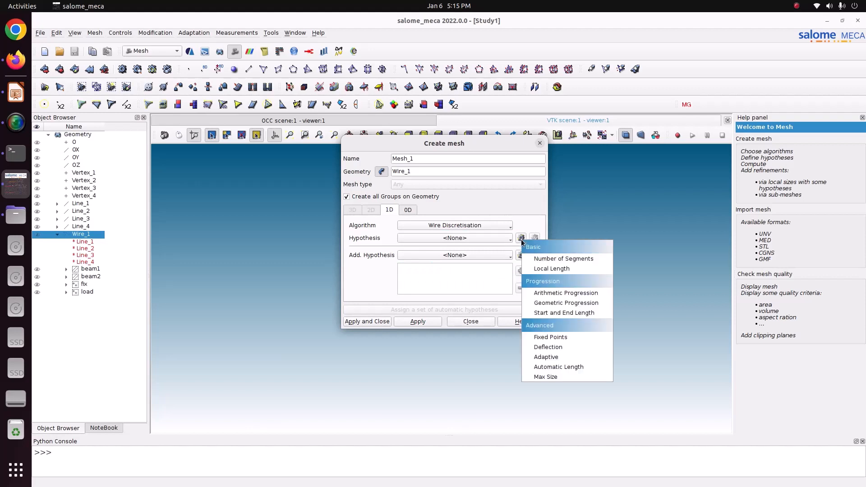
click(556, 269)
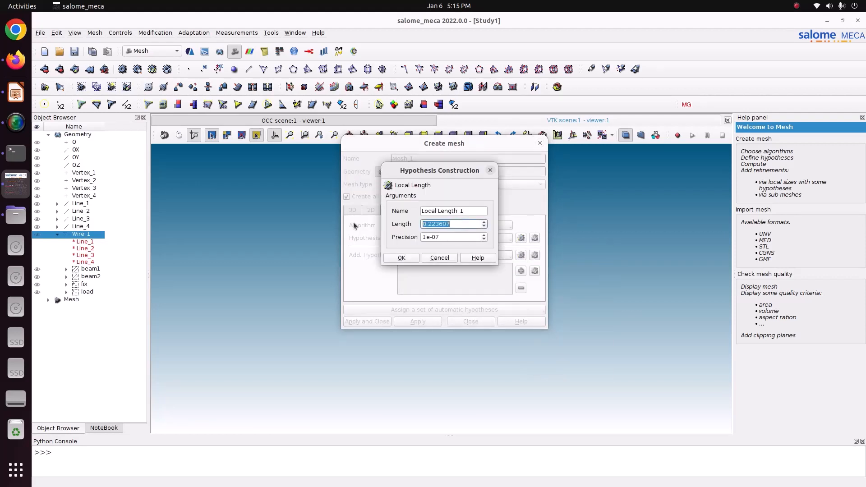
text(0.0)
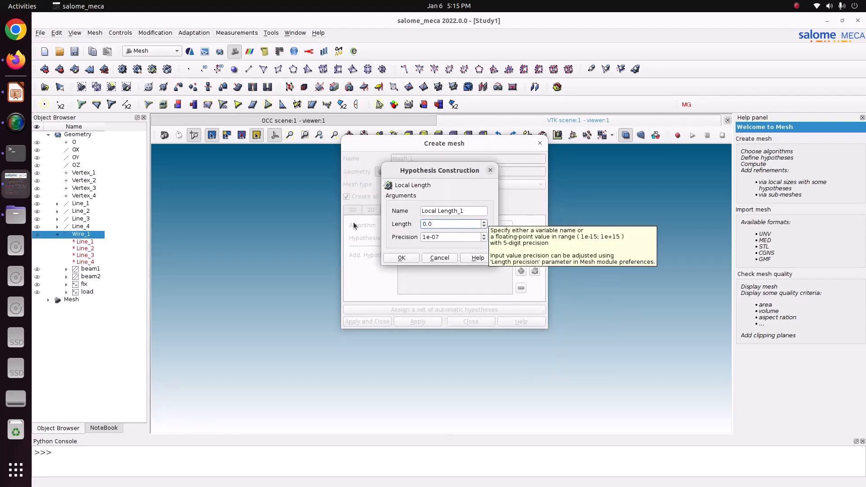
text(4)
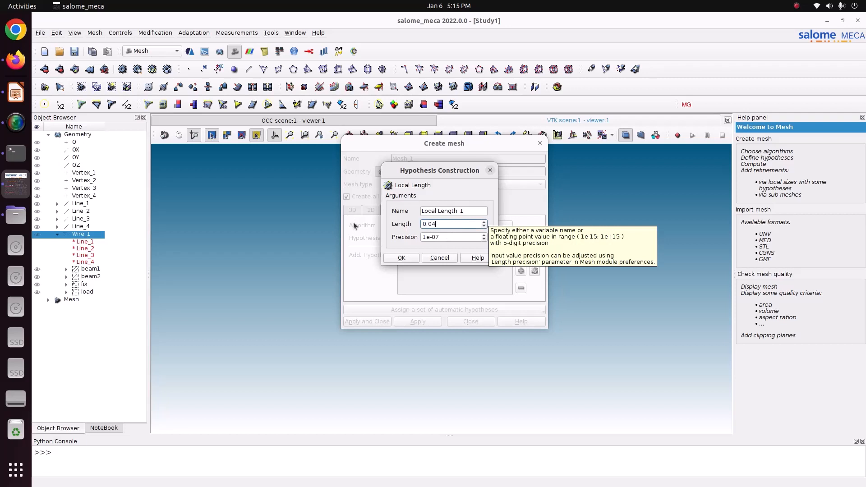
click(401, 257)
click(364, 322)
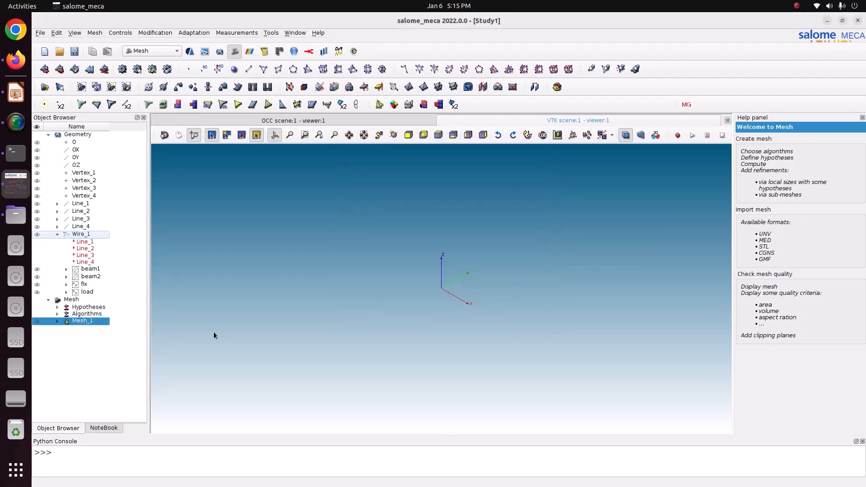
- Compute Mesh_1, dismiss the mesh report and show the truss in the XY plane
right_click(72, 323)
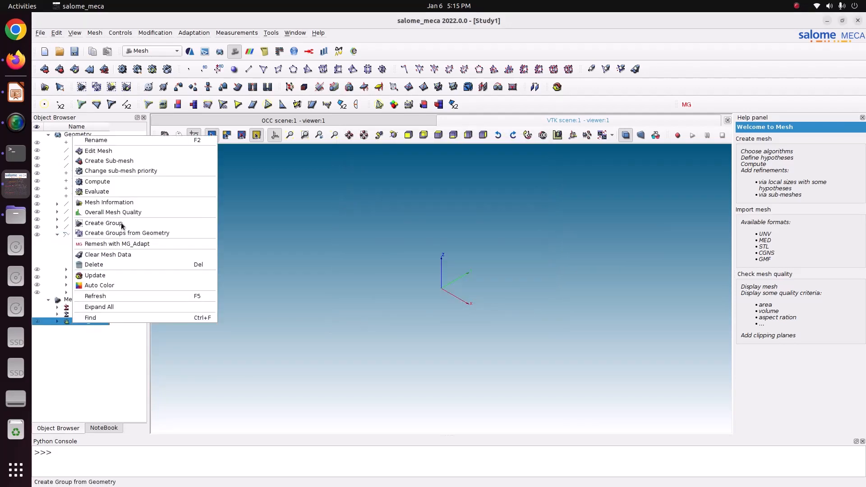
click(120, 182)
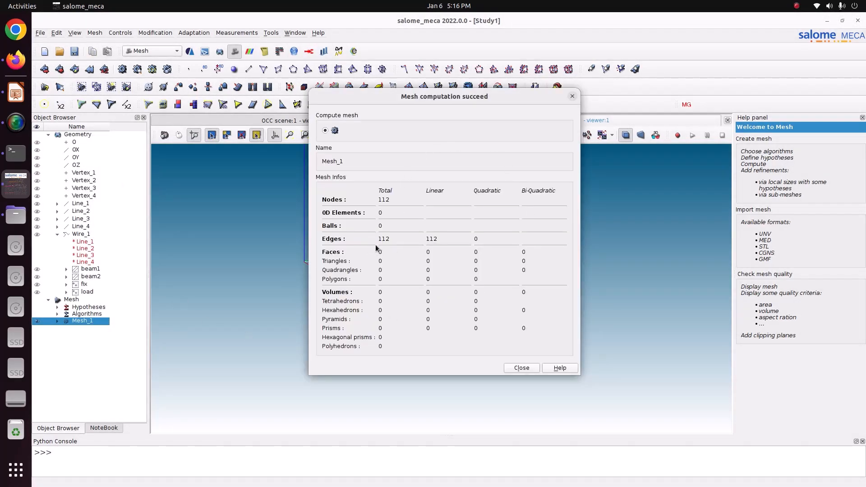
click(522, 367)
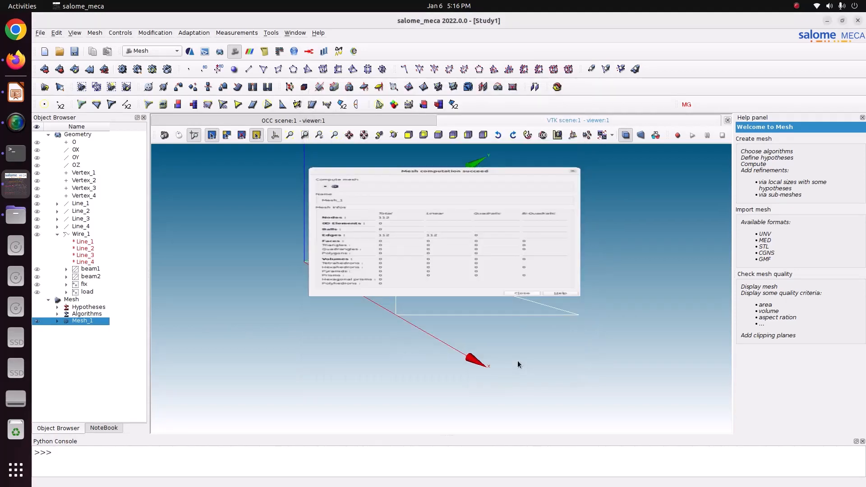
click(441, 135)
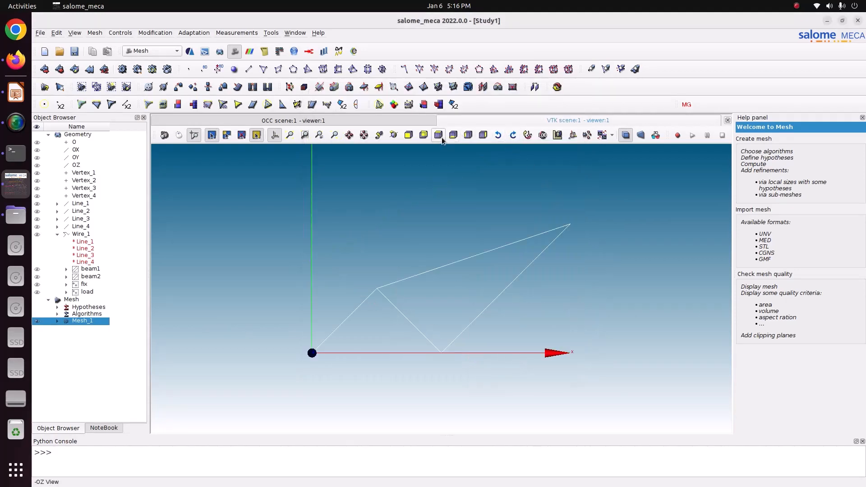
- Examine the node distribution along the truss members with the Add Node tool, without adding a node
click(156, 32)
mouse_move(181, 42)
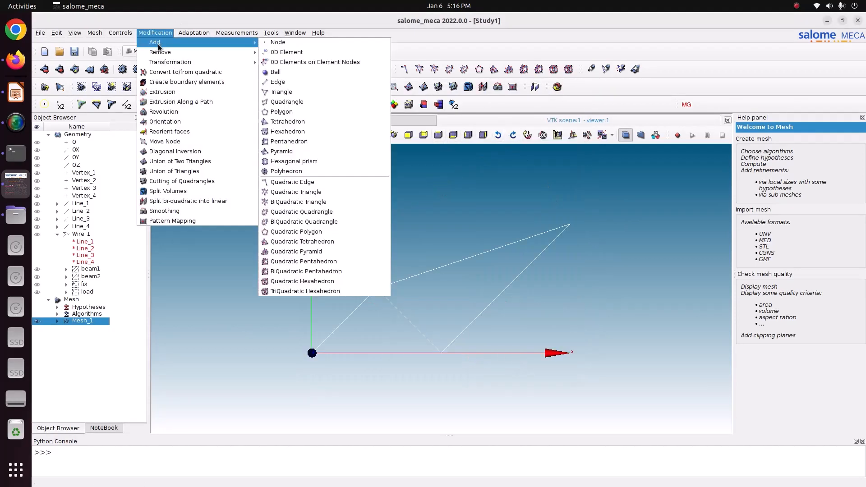
click(286, 46)
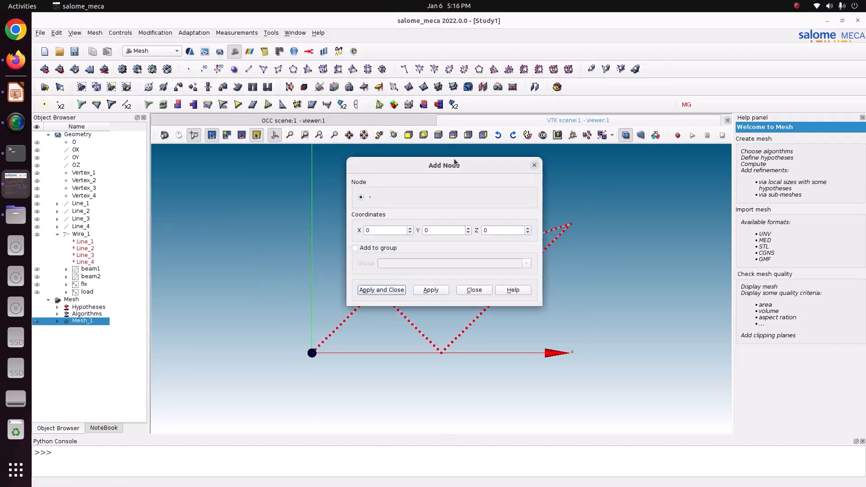
drag(504, 145, 641, 100)
scroll(396, 337, up, 5)
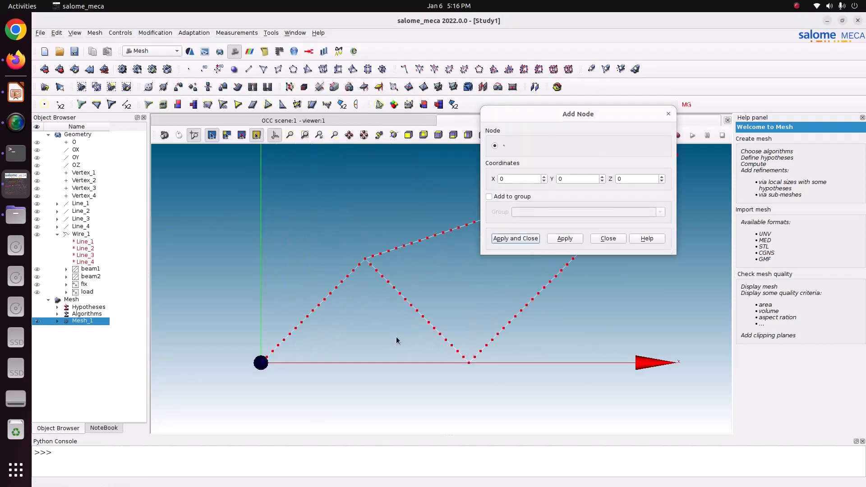
scroll(396, 339, down, 3)
click(608, 238)
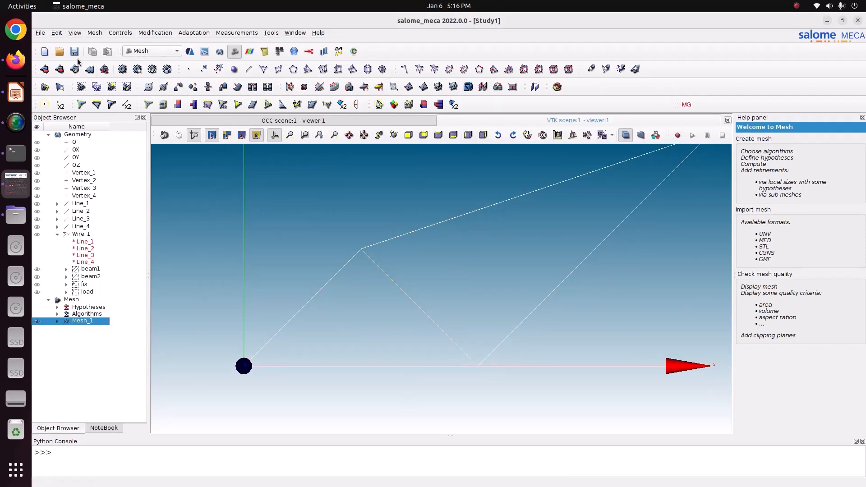
- Export Mesh_1 as a MED 4.1 file named Mesh_1 into the 66_trusses-3 folder
right_click(82, 320)
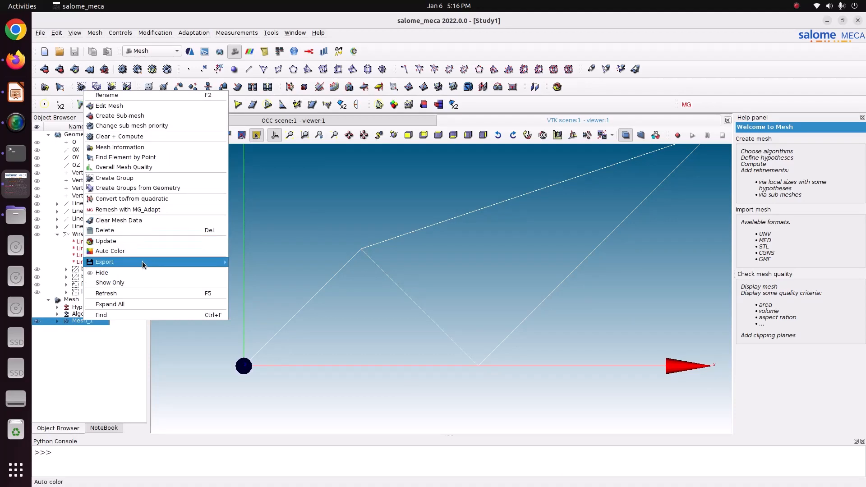
click(250, 264)
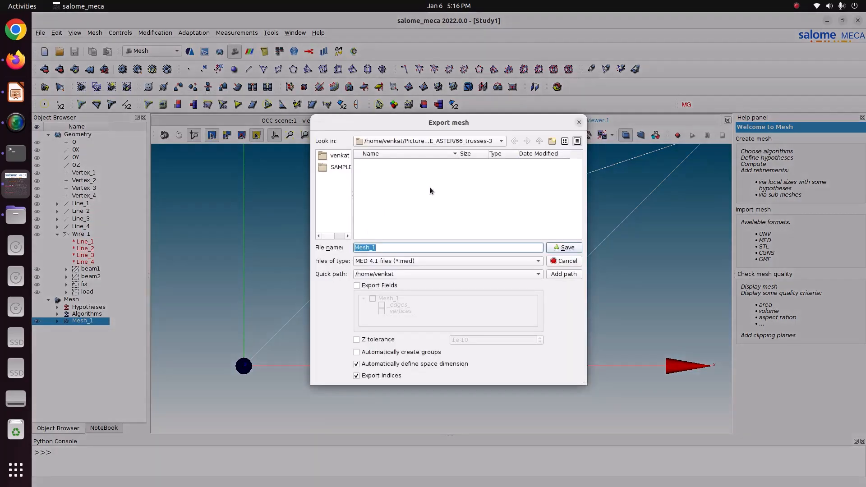
click(563, 248)
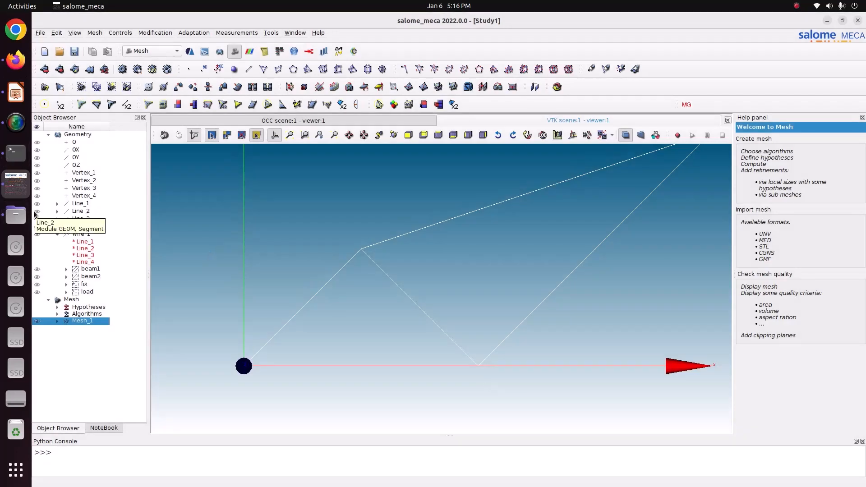
- Switch to the Files app and launch Efficient_v0-2-0.jar from the Videos folder
click(16, 215)
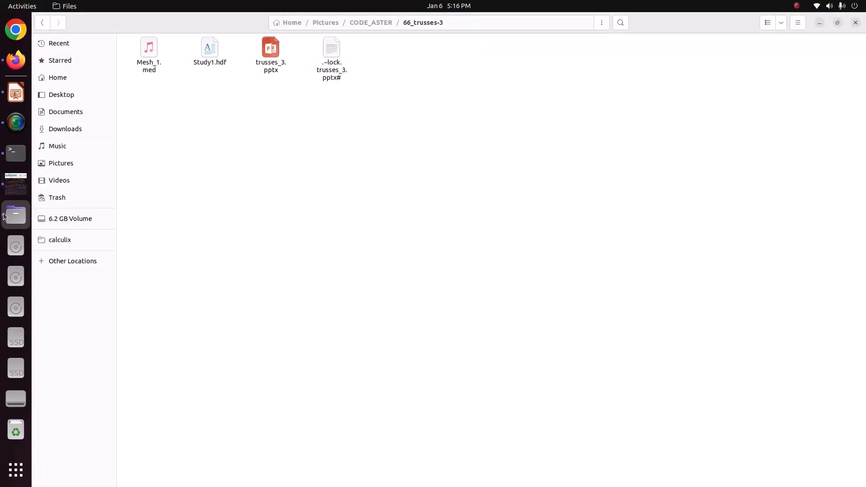
click(79, 168)
click(80, 179)
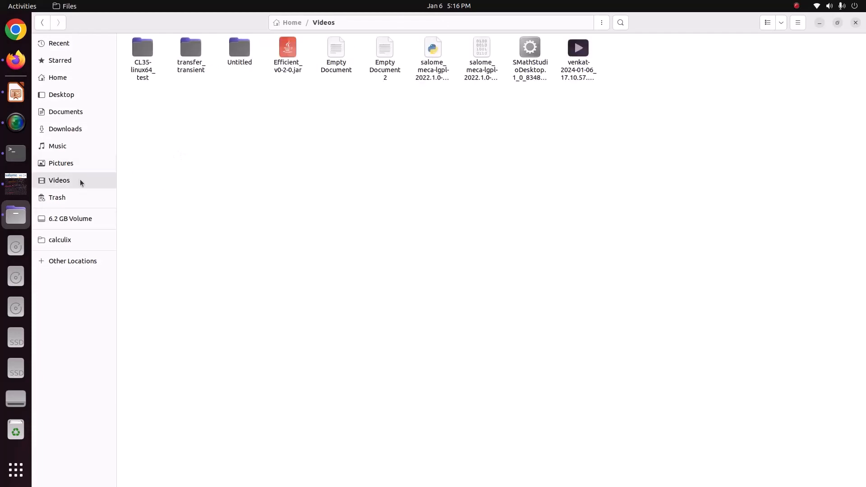
right_click(279, 75)
click(296, 79)
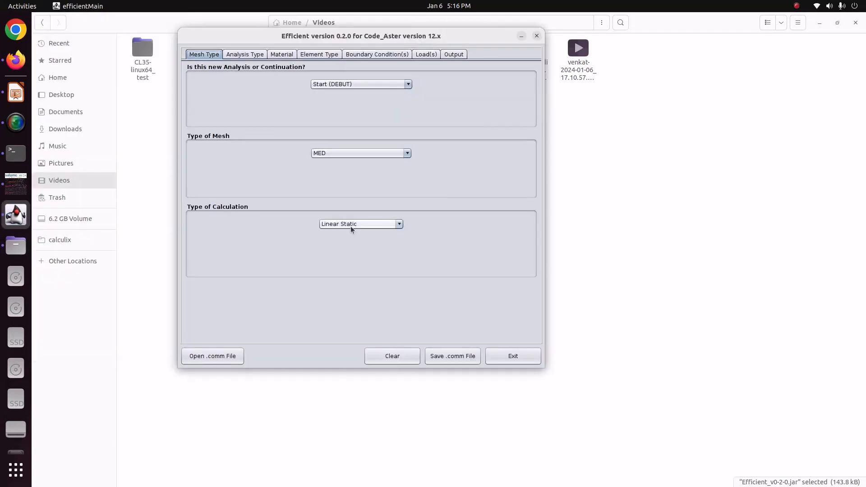
- Set the analysis type to Mechanical - Beam
click(245, 54)
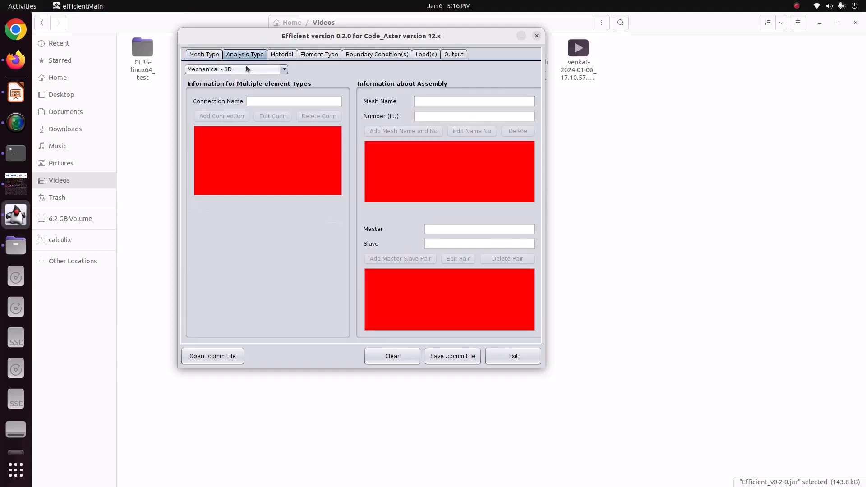
click(246, 69)
click(247, 79)
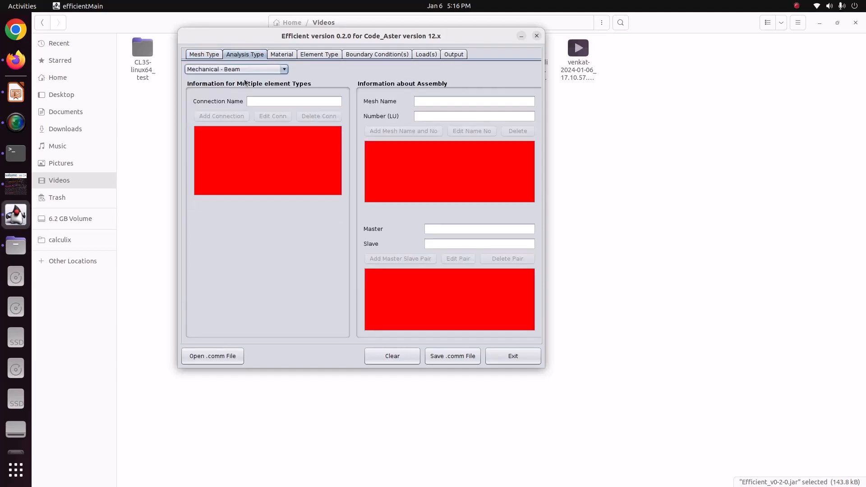
- Name the carbon steel material CS and set its Young's modulus to 210e9
click(283, 55)
click(280, 88)
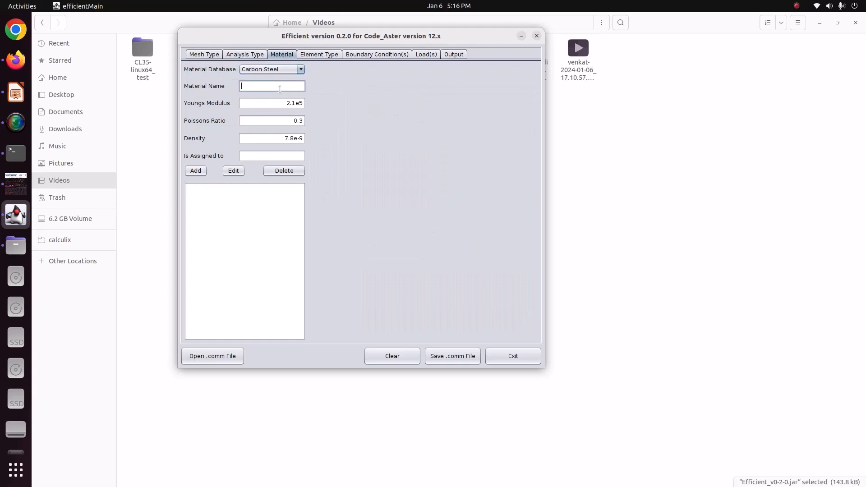
text(CS)
click(280, 100)
drag(330, 96, 359, 121)
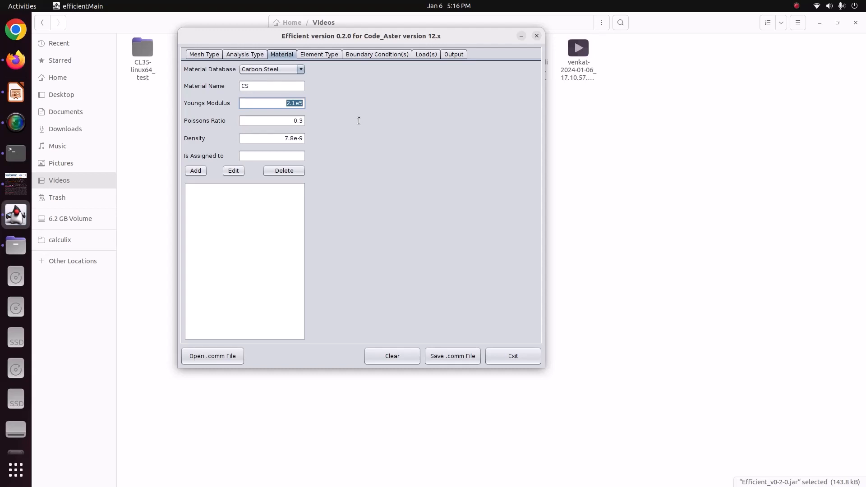
text(210e9)
key(Tab)
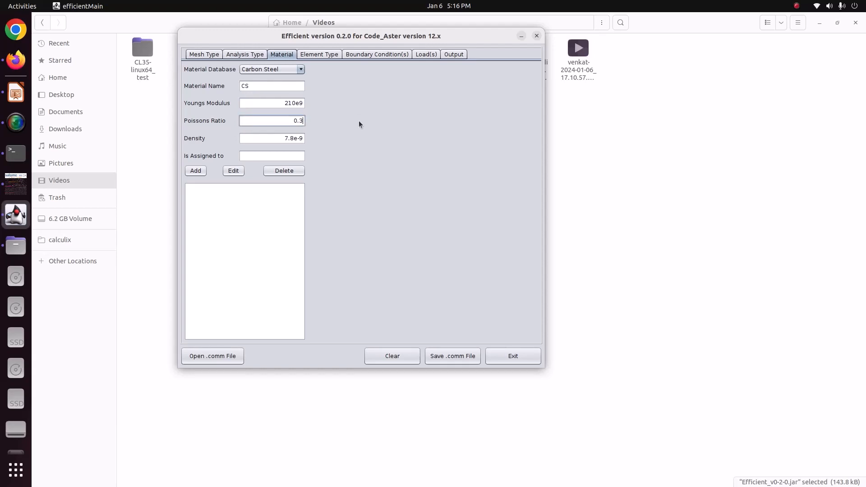
- Set the density to 7860, assign the material to All and add it to the material list
key(Tab)
key(shift+End)
key(BackSpace)
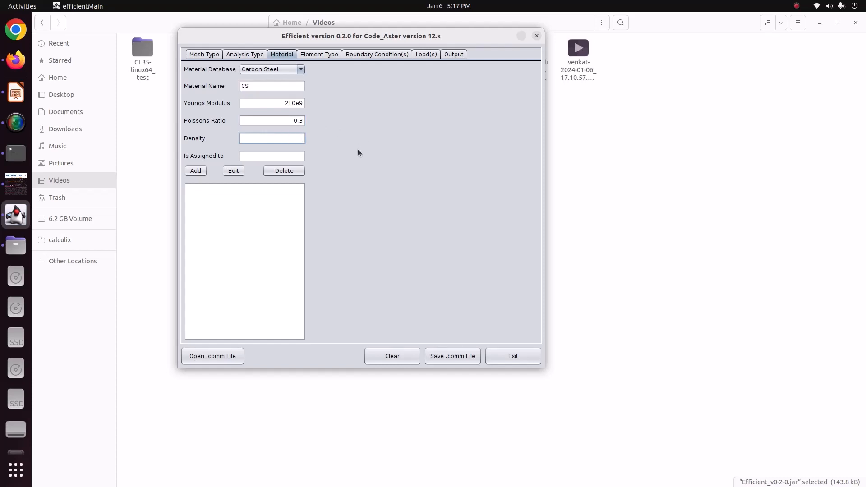
text(7860)
click(259, 155)
text(All)
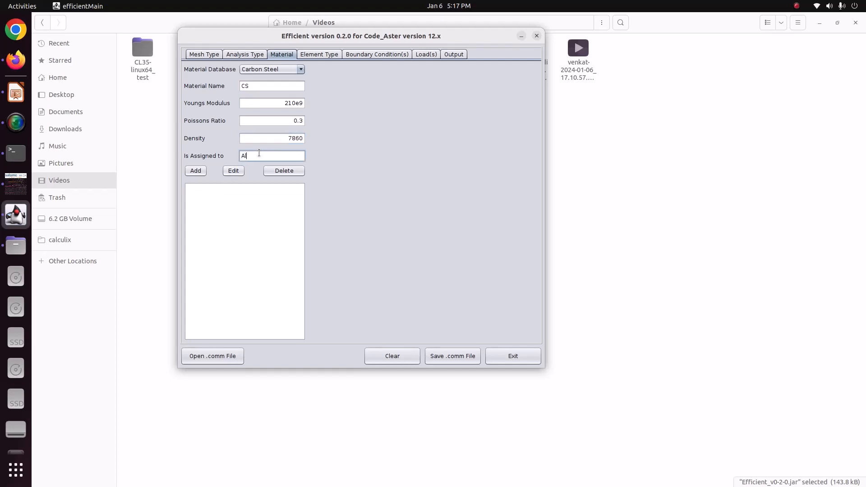
click(195, 171)
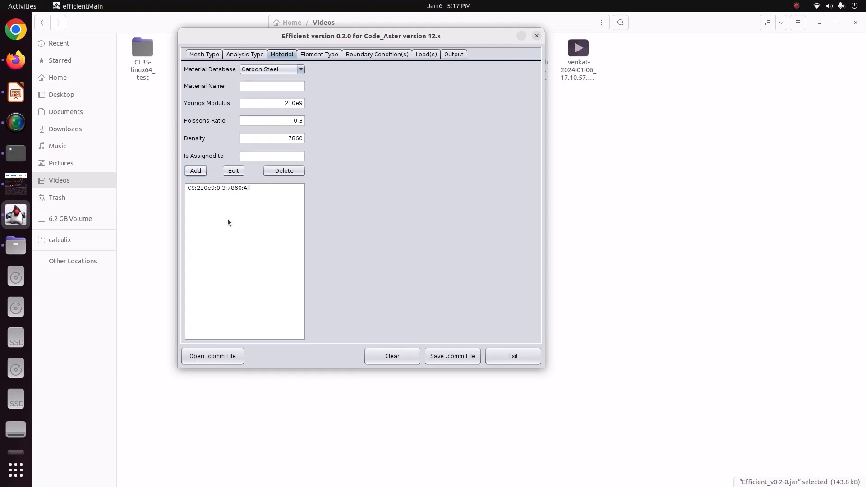
- Set up a Beam element with a rectangular section 0.2 wide (HY) and 0.2 high (HZ)
click(320, 55)
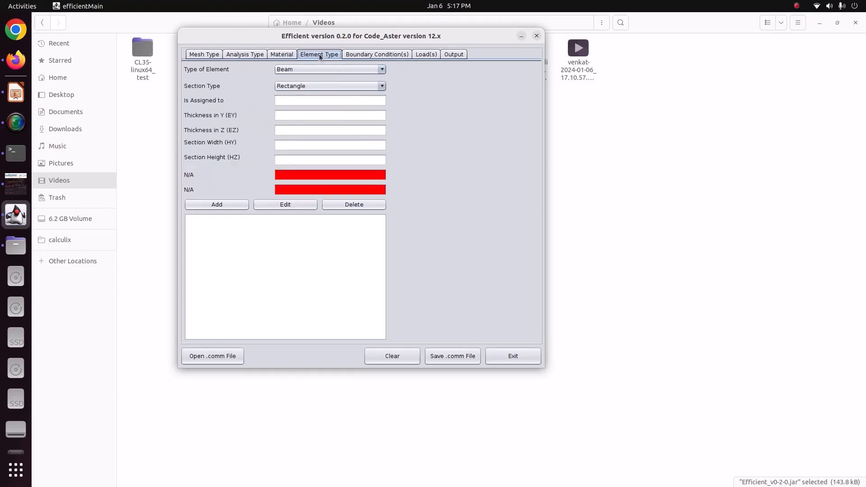
click(320, 69)
click(320, 69)
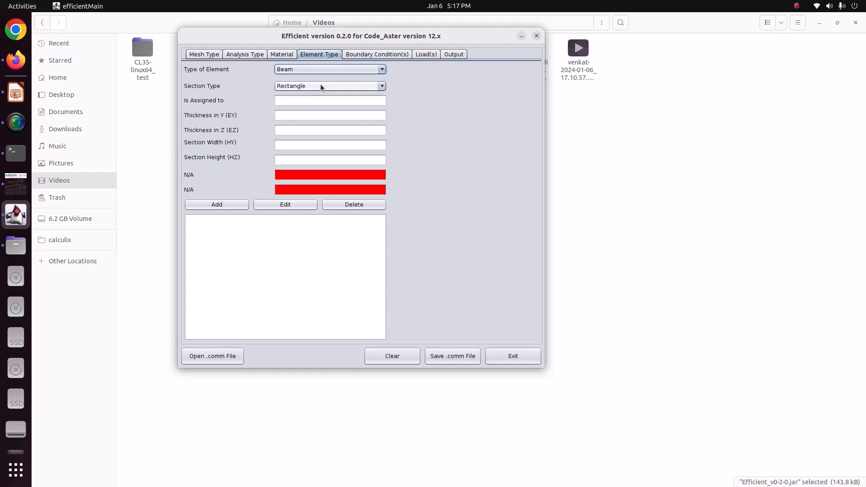
click(286, 144)
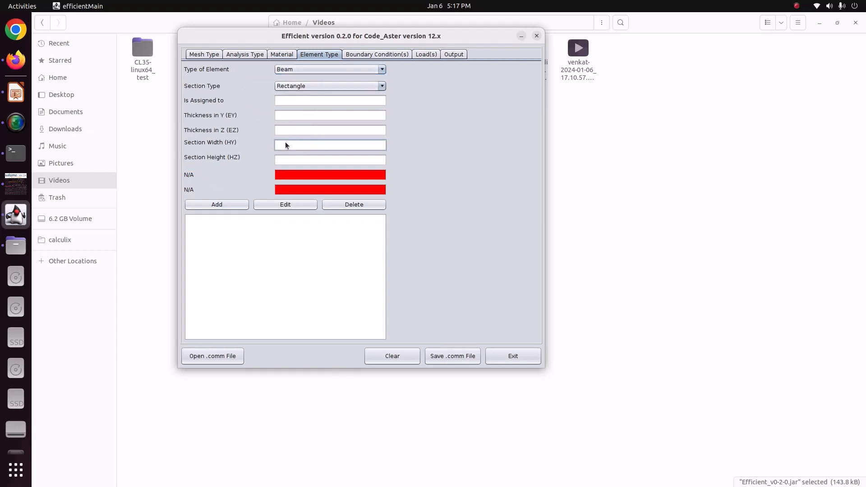
text(0.2)
click(306, 160)
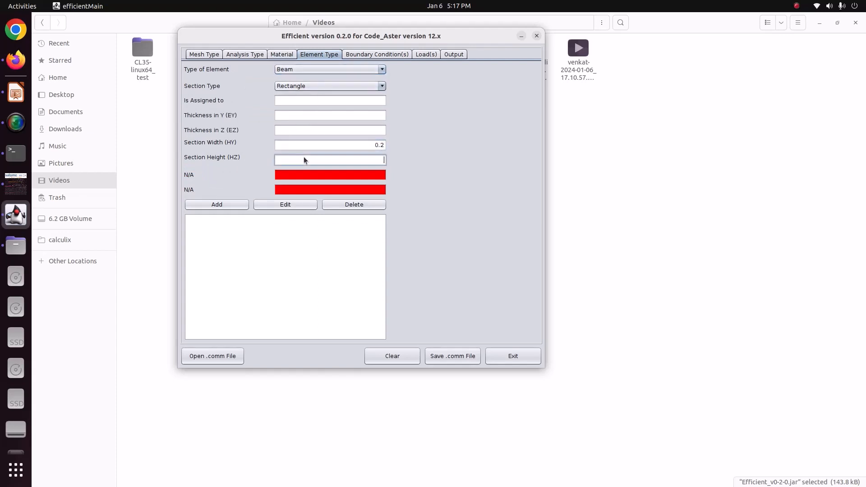
text(0.2)
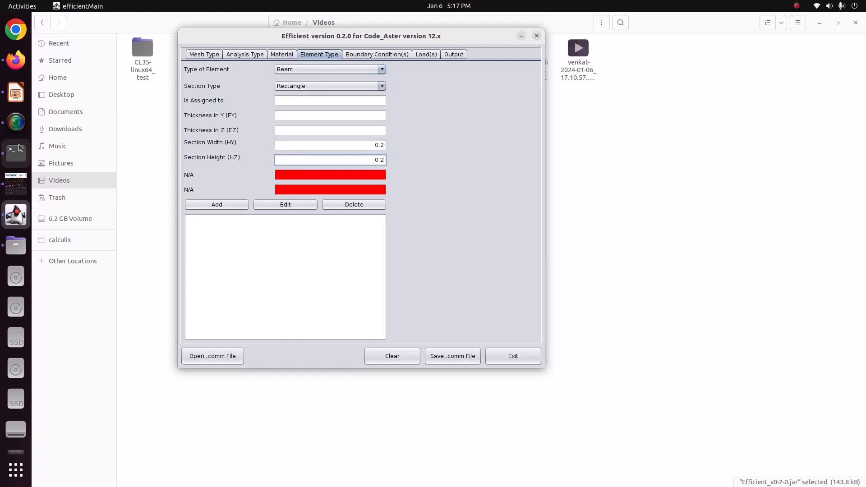
- Check the member areas on the trusses_3.pptx slide, then the edge group names under Mesh_1 in Salome-Meca
click(27, 97)
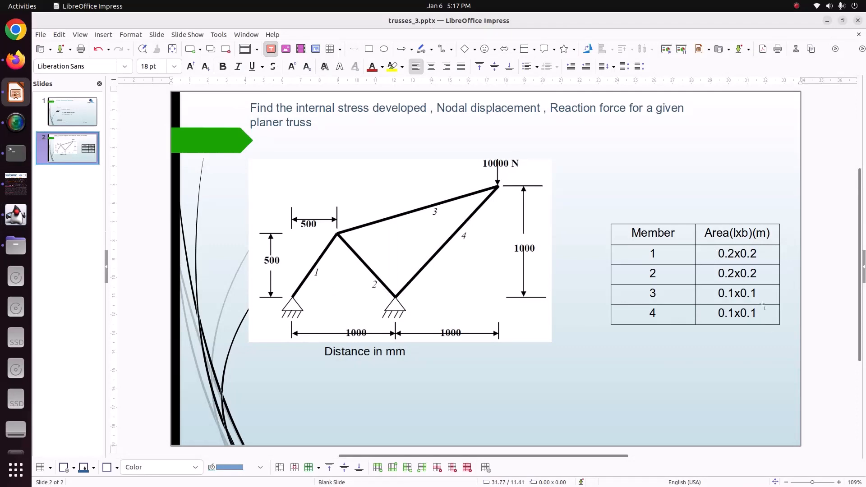
click(16, 183)
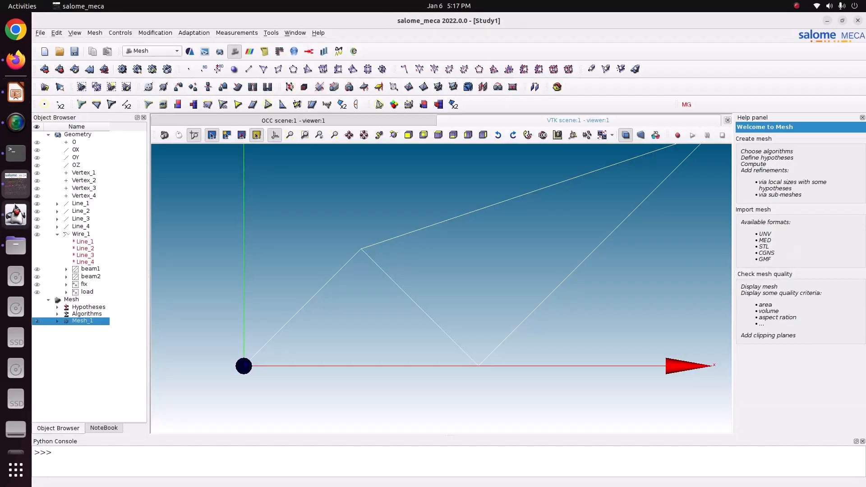
click(86, 270)
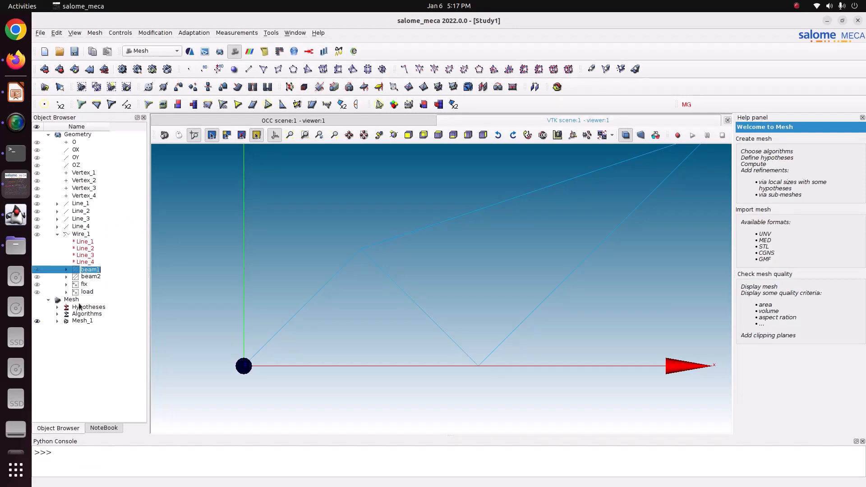
click(57, 321)
click(66, 348)
click(66, 371)
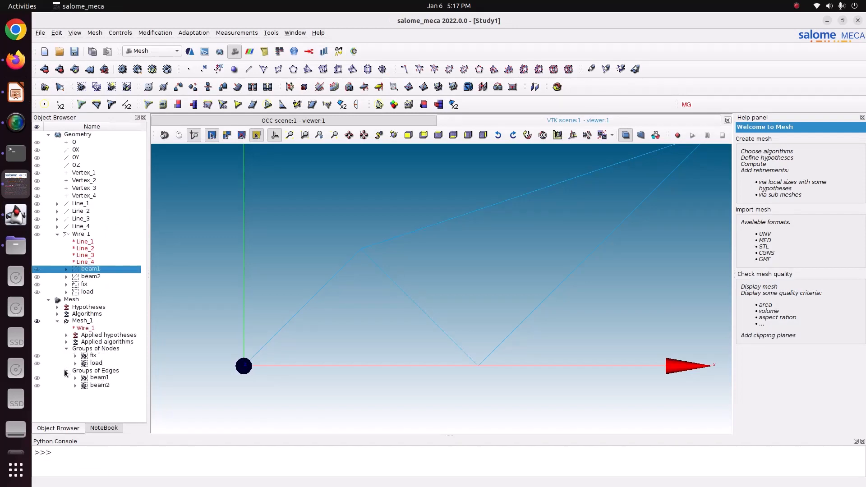
click(96, 379)
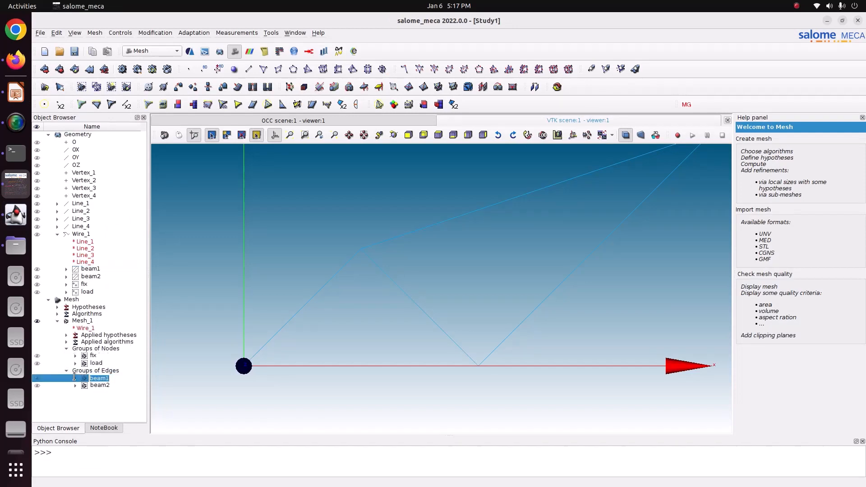
right_click(94, 379)
click(130, 412)
- Switch back to Efficient, assign the rectangular section to beam1 and add it to the element list
click(15, 212)
click(300, 103)
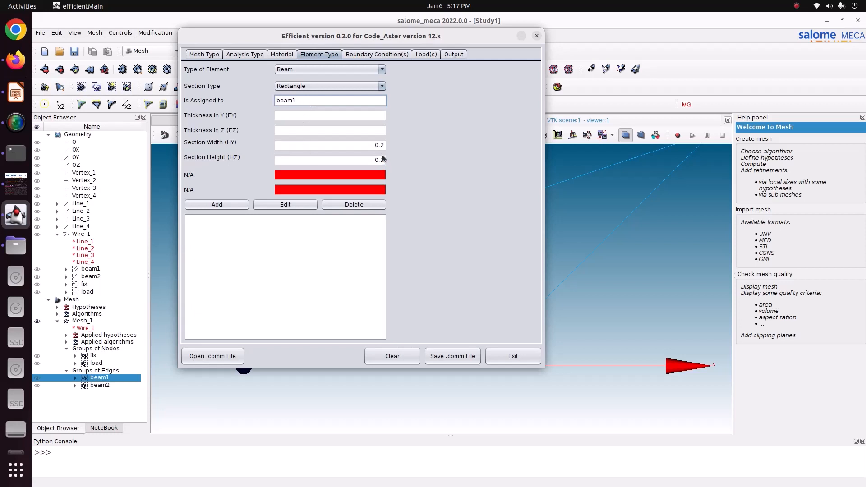
click(232, 205)
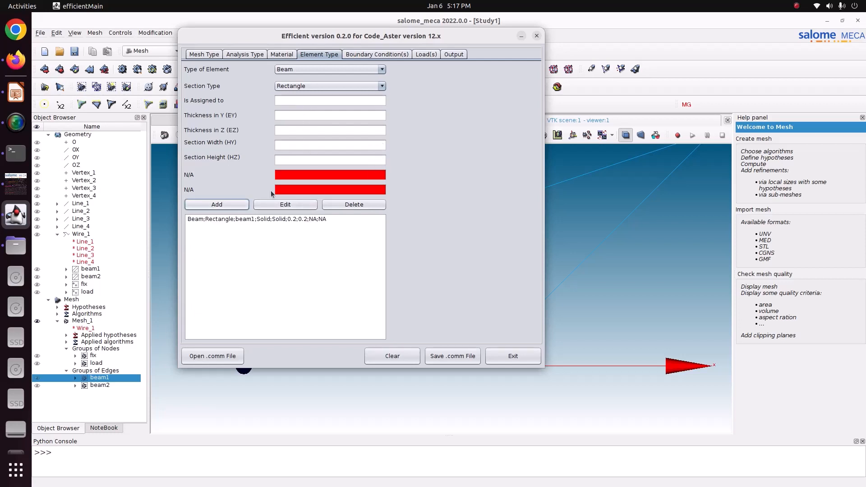
- Add a second rectangular beam section assigned to beam2, with width (HY) 0.1 and height (HZ) 0.1
click(323, 101)
text(beam2)
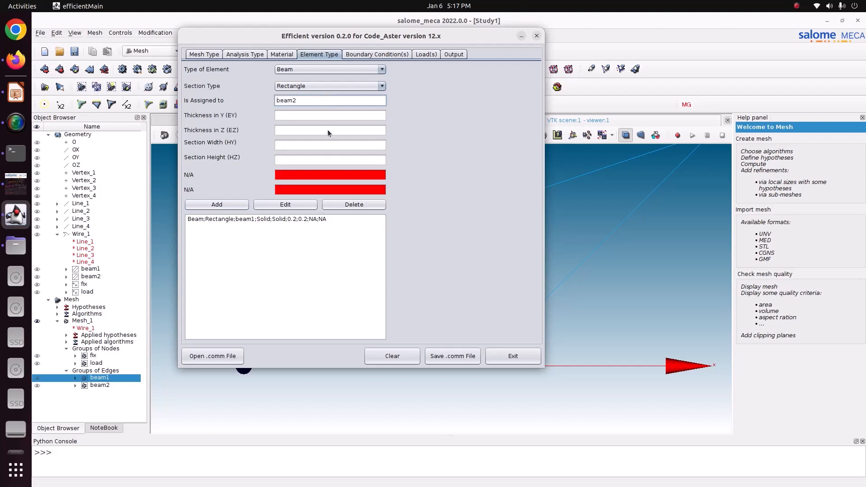
click(326, 146)
text(0.1)
click(340, 161)
text(0.1)
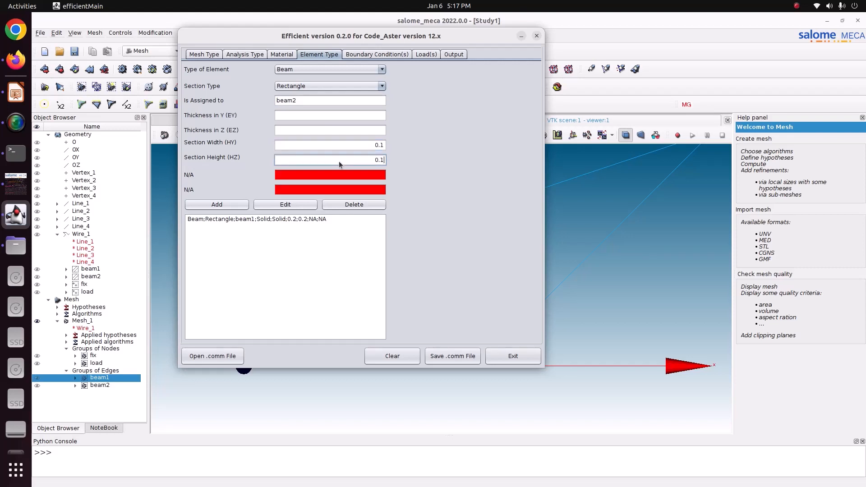
click(215, 207)
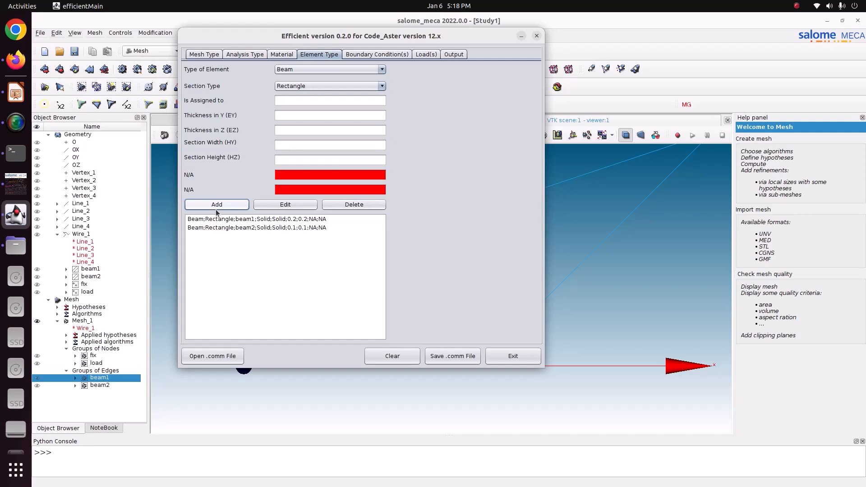
- Start a D.O.F (DDL) on Node Group boundary condition and name it Fixed
click(364, 58)
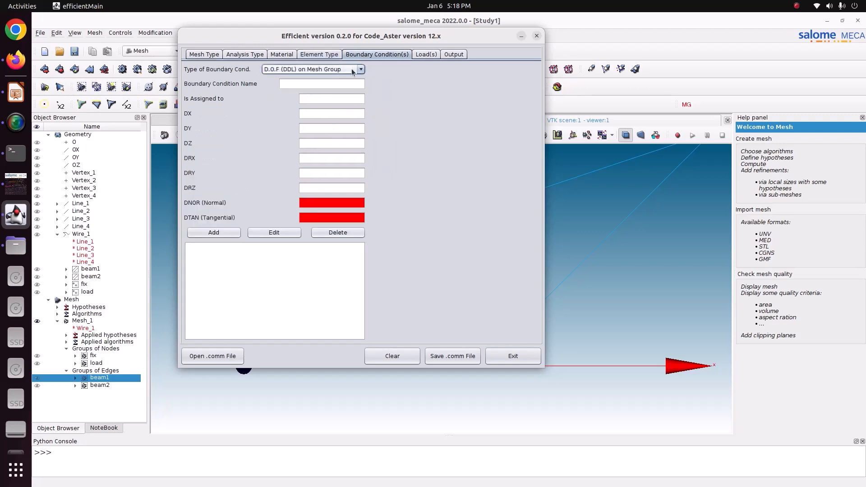
click(351, 69)
click(349, 80)
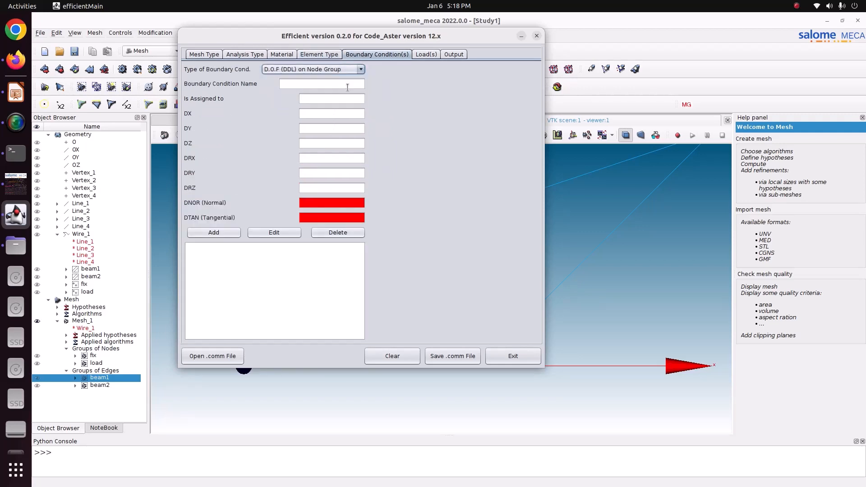
click(347, 84)
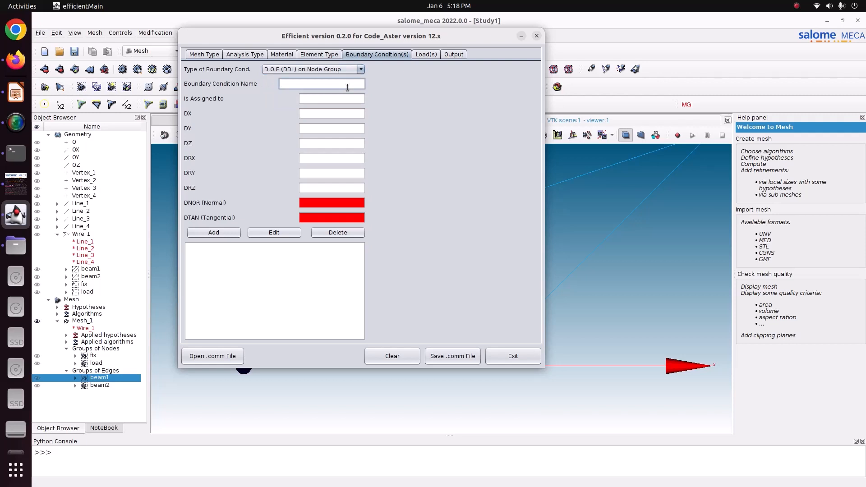
text(Fixed)
key(Tab)
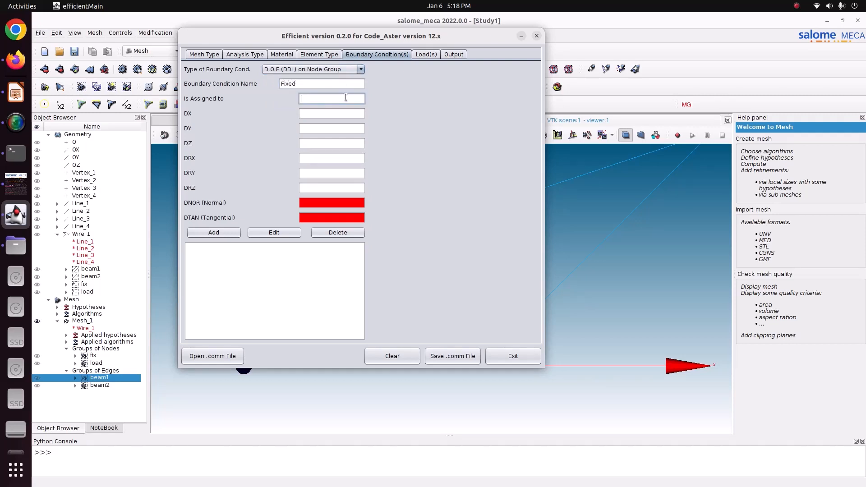
- Assign the boundary condition to the fix node group, set DX, DY, DZ, DRX, DRY and DRZ to 0, and add it
click(98, 356)
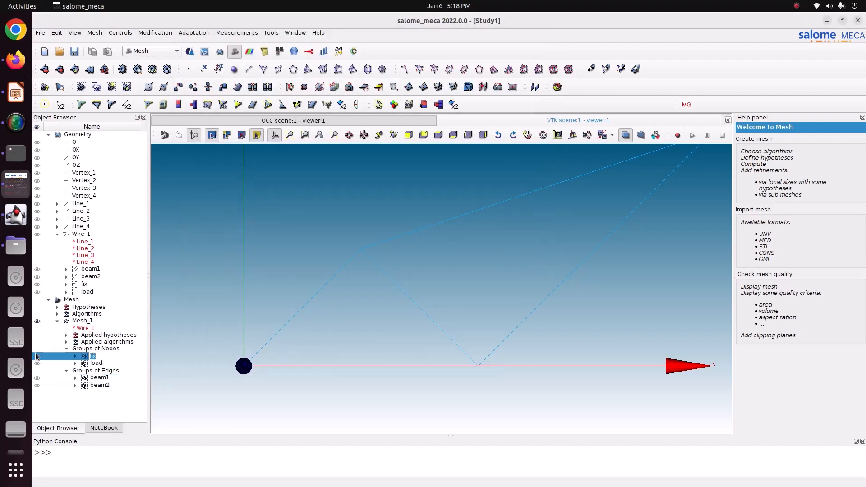
click(16, 215)
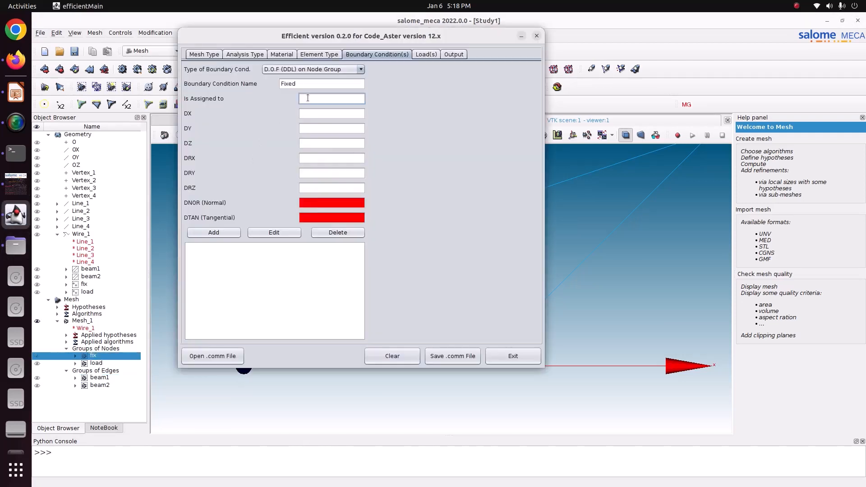
text(fix)
click(312, 111)
text(0	0	0	0	0	0)
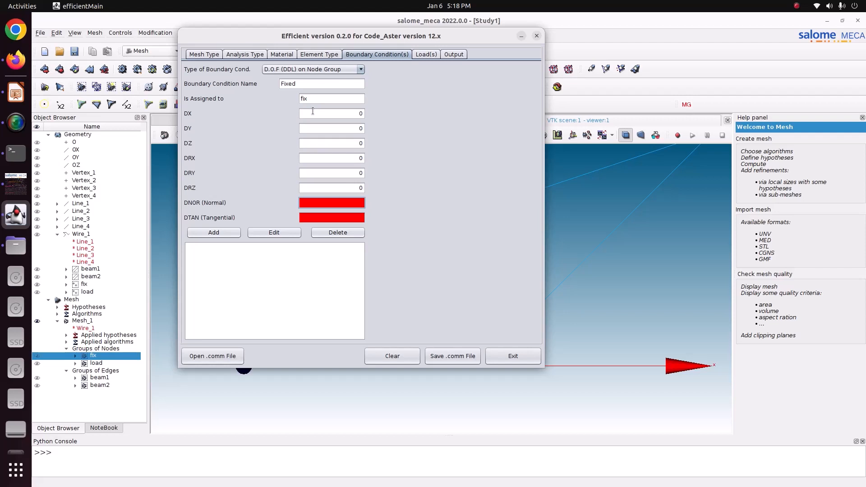
click(218, 233)
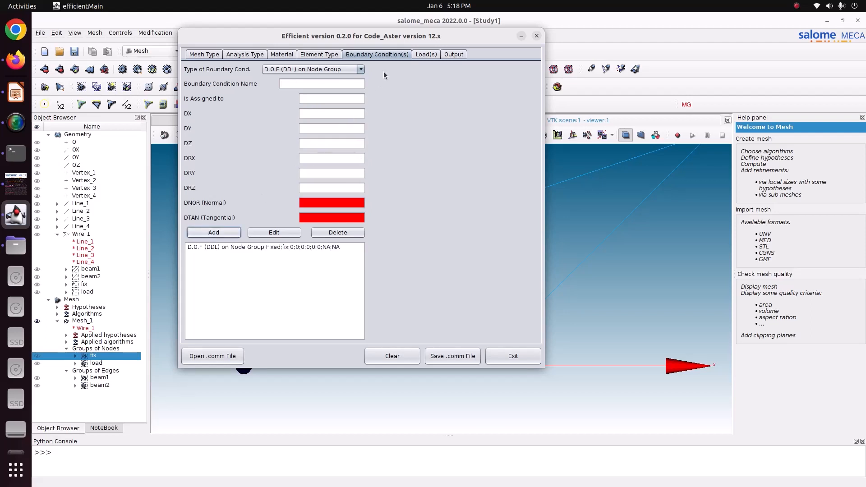
- Define a Force on Node load named Load and assign it to the load node group
click(426, 55)
click(336, 85)
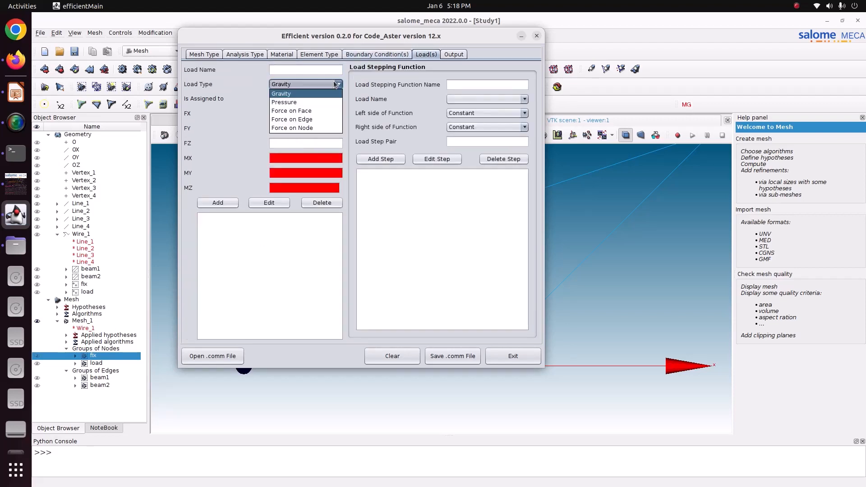
click(292, 128)
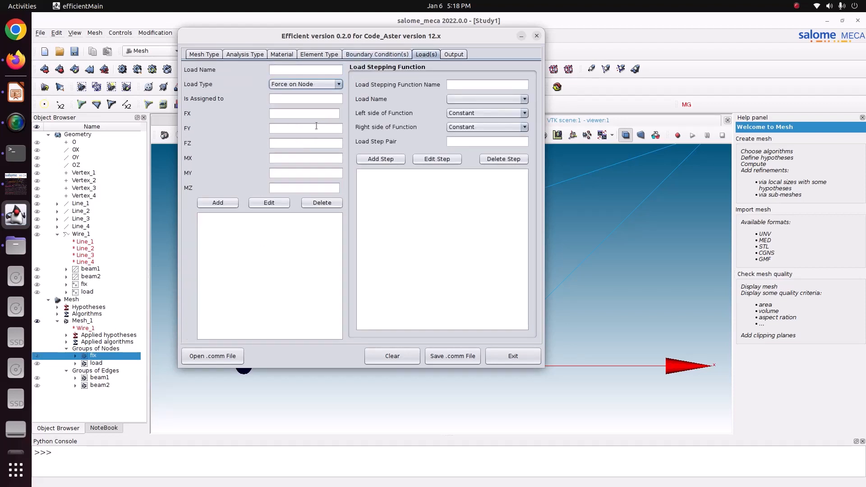
click(294, 69)
text(Load)
click(296, 96)
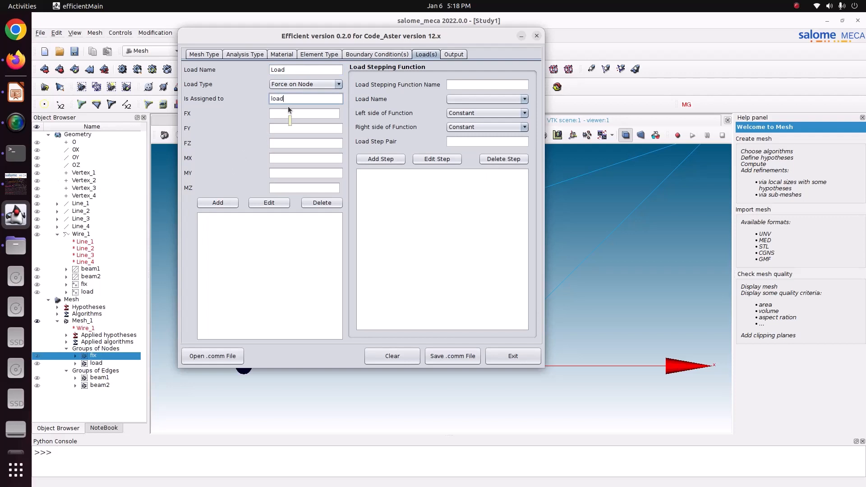
- Compare the mesh's axis directions in Salome-Meca with the applied force on the truss slide
click(9, 191)
scroll(420, 234, down, 5)
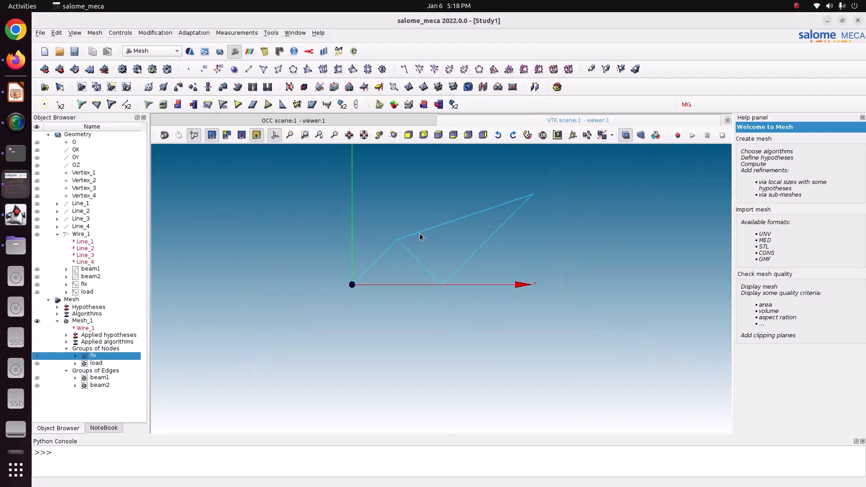
scroll(420, 234, down, 1)
scroll(420, 233, up, 1)
scroll(419, 234, down, 4)
scroll(420, 234, up, 2)
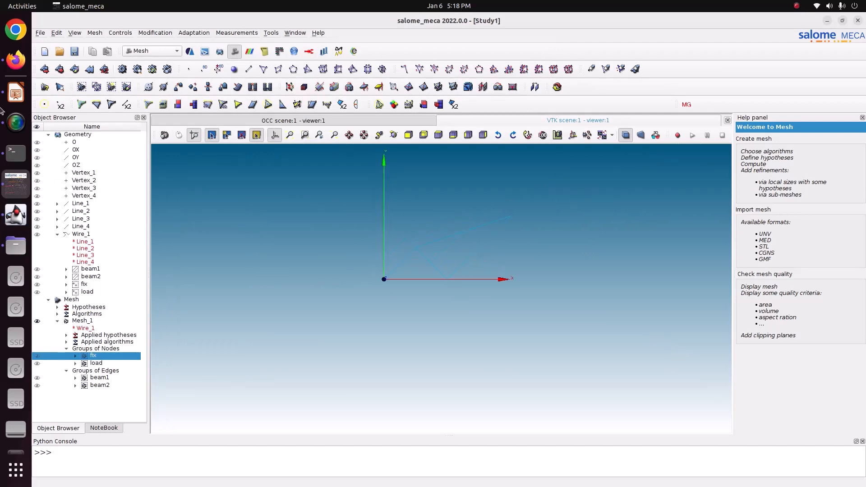
click(16, 92)
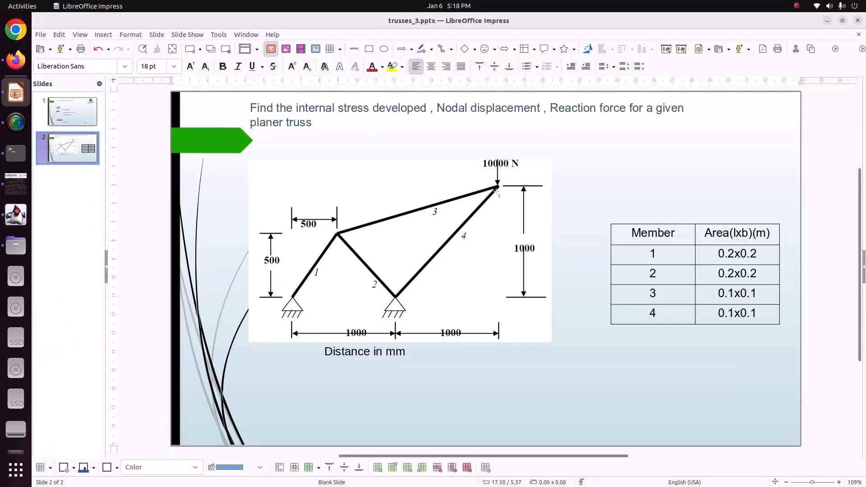
click(16, 182)
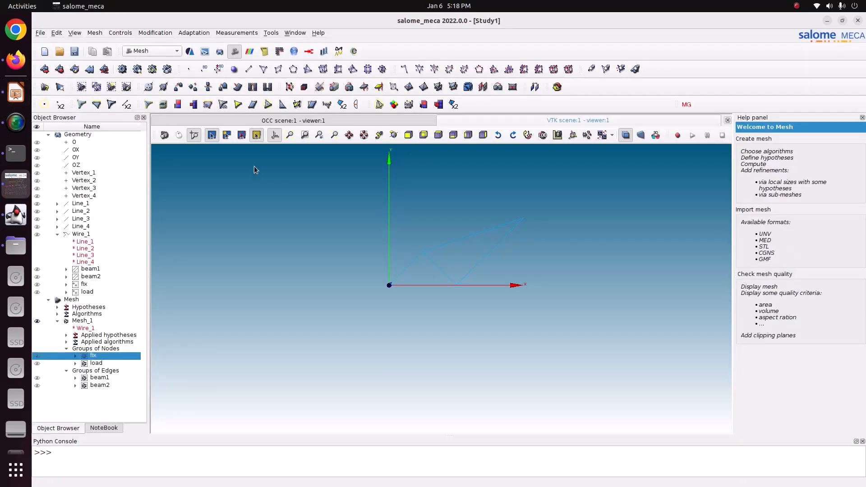
- Return to Efficient, set the nodal load's FY to -10000 and add it to the load list
click(16, 215)
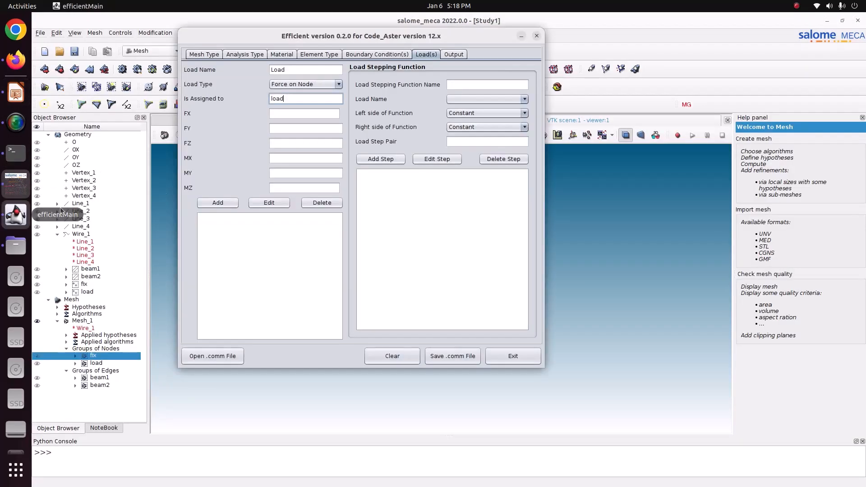
click(292, 125)
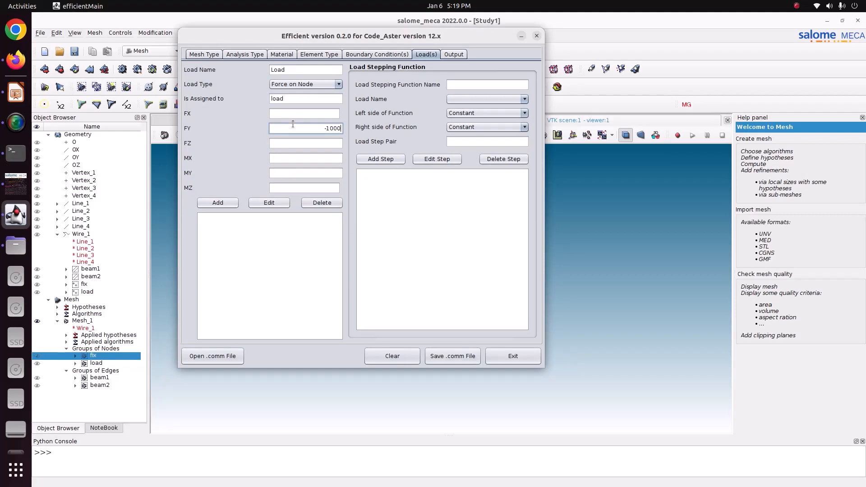
click(222, 203)
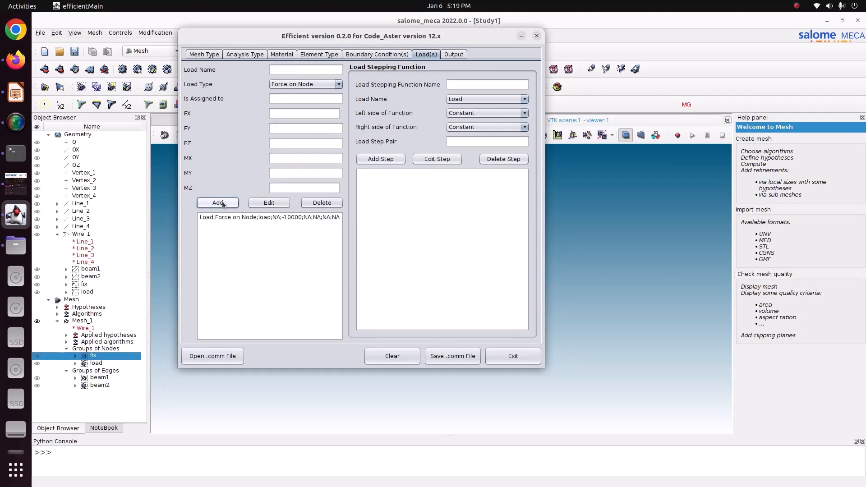
- Add all available options to the MED output and save the command file as static.comm in Pictures/CODE_ASTER/66_trusses-3
click(454, 54)
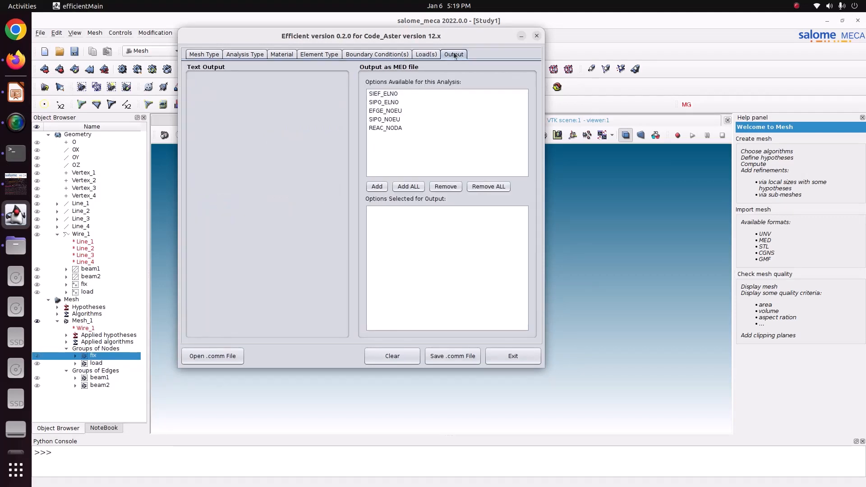
click(409, 187)
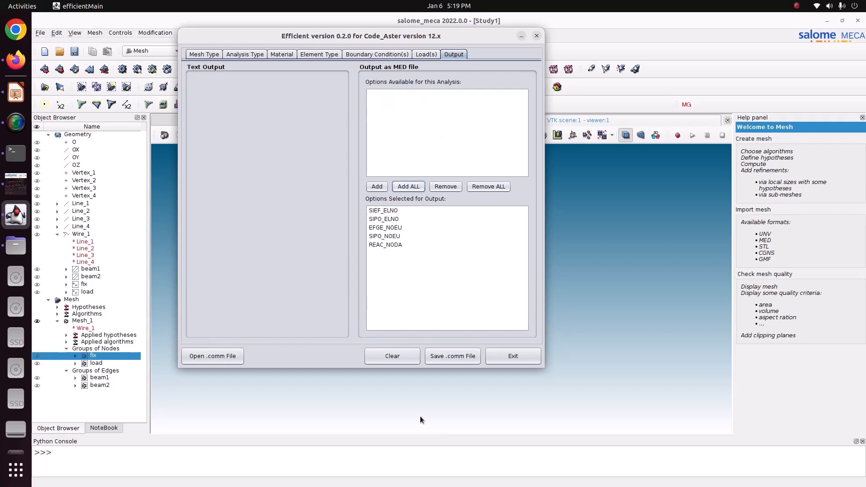
click(450, 356)
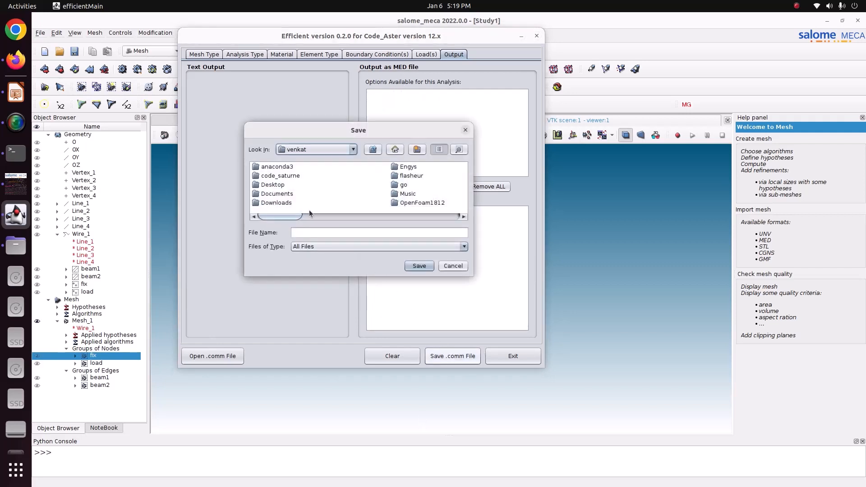
scroll(310, 219, right, 1)
double_click(411, 167)
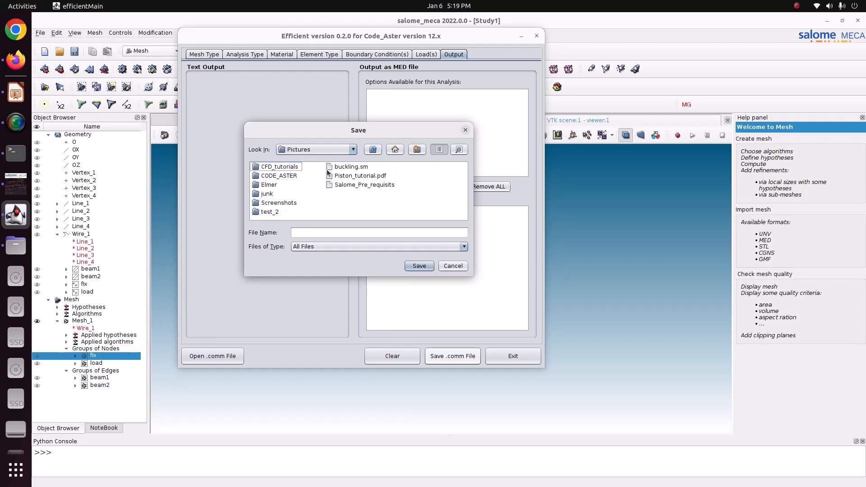
double_click(297, 176)
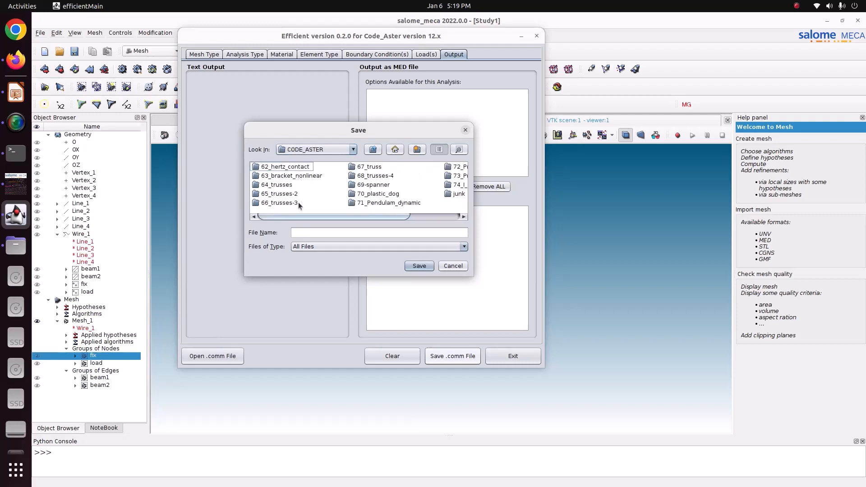
click(298, 204)
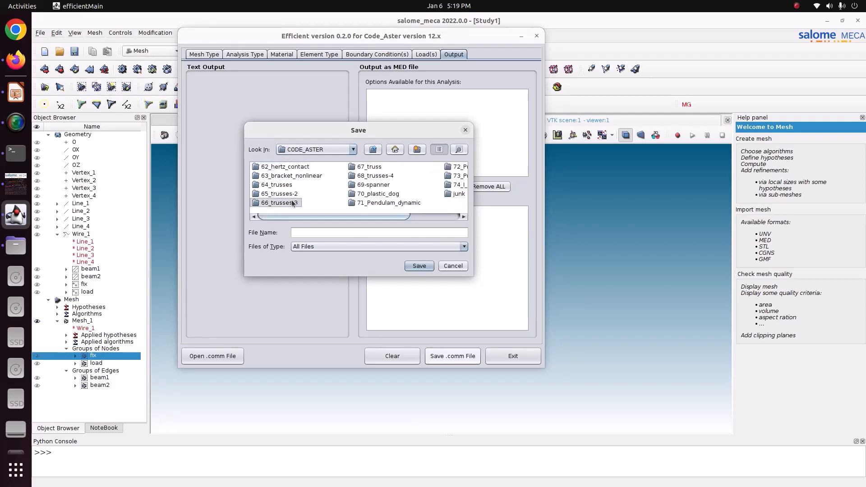
click(293, 204)
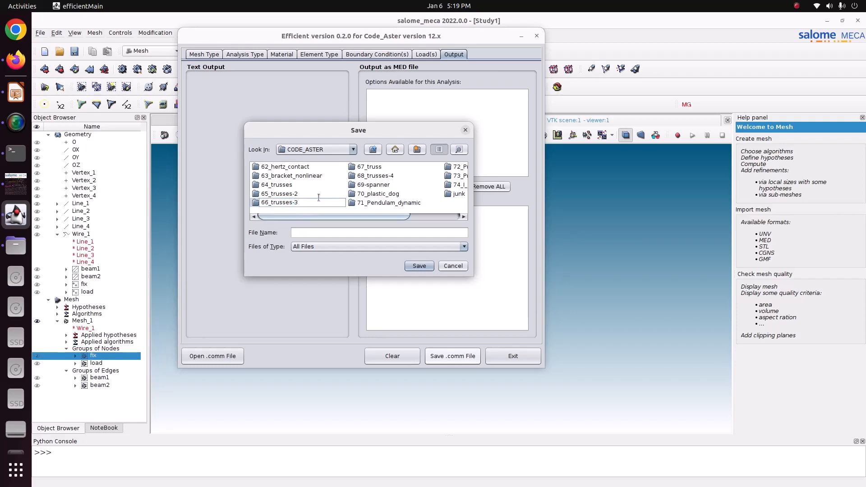
double_click(292, 202)
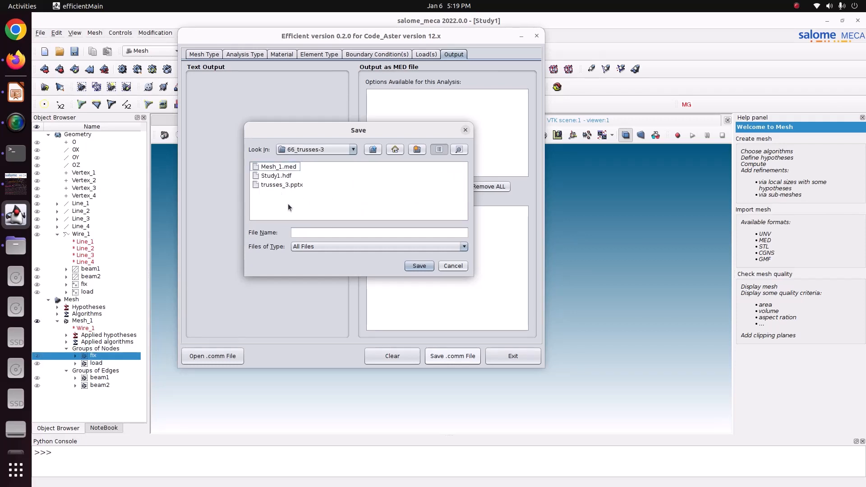
click(340, 233)
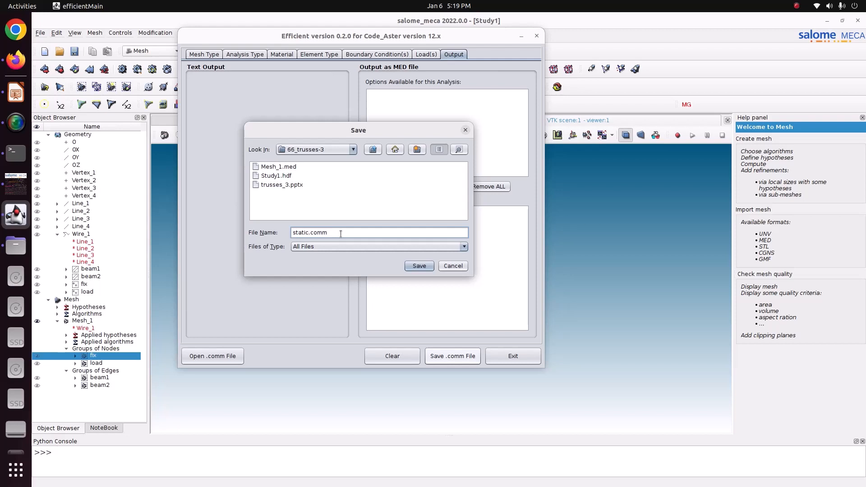
click(416, 267)
- Exit Efficient and save the study in Salome-Meca
click(496, 274)
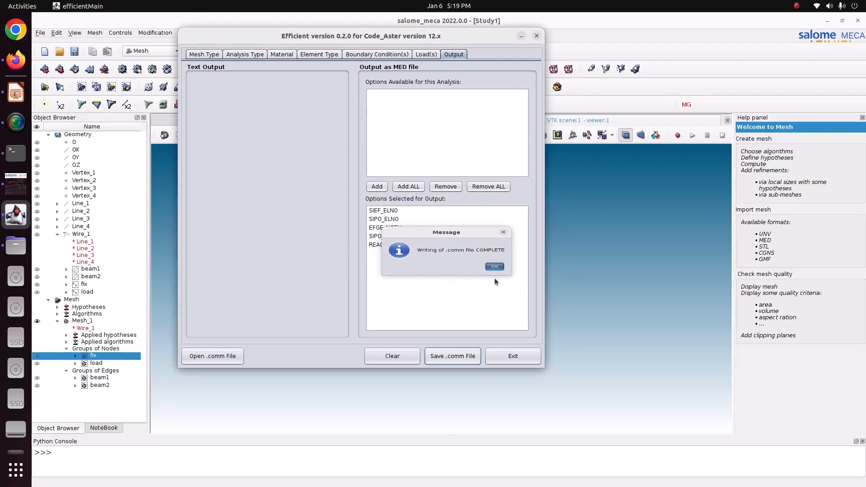
click(489, 359)
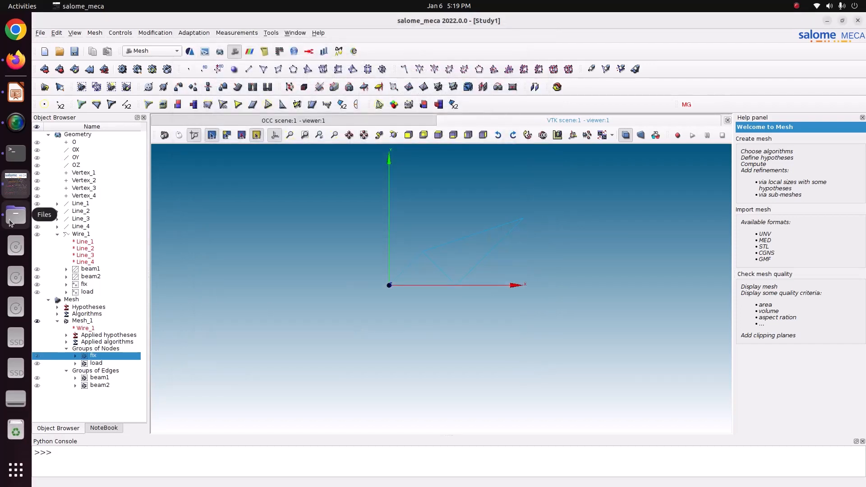
key(ctrl+s)
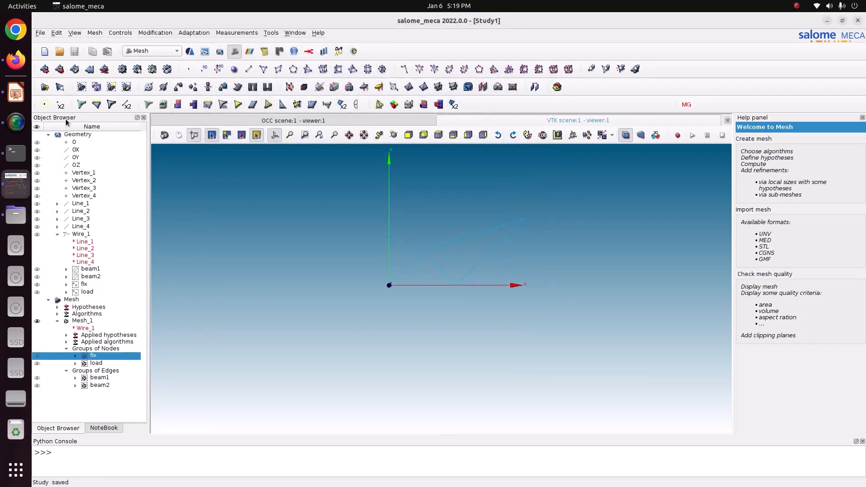
- Switch to Files, open static.comm from Pictures/CODE_ASTER/66_trusses-3, review its commands from start to end, and close it
click(16, 215)
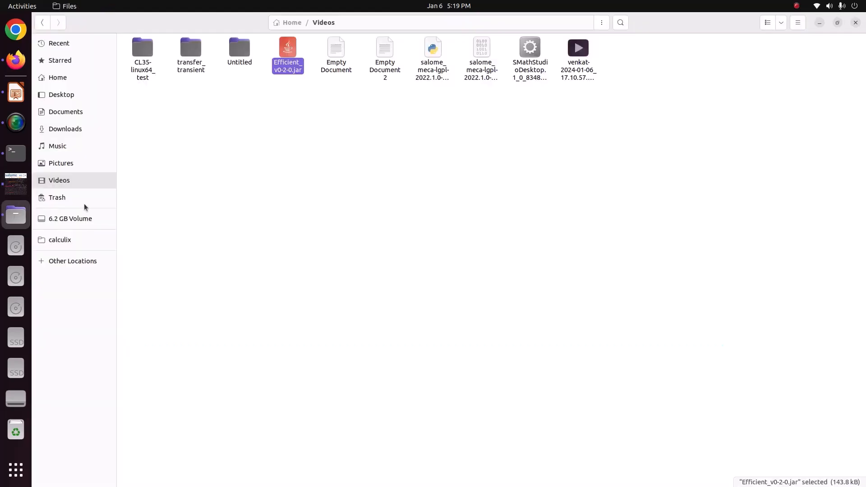
click(78, 178)
click(63, 163)
double_click(194, 53)
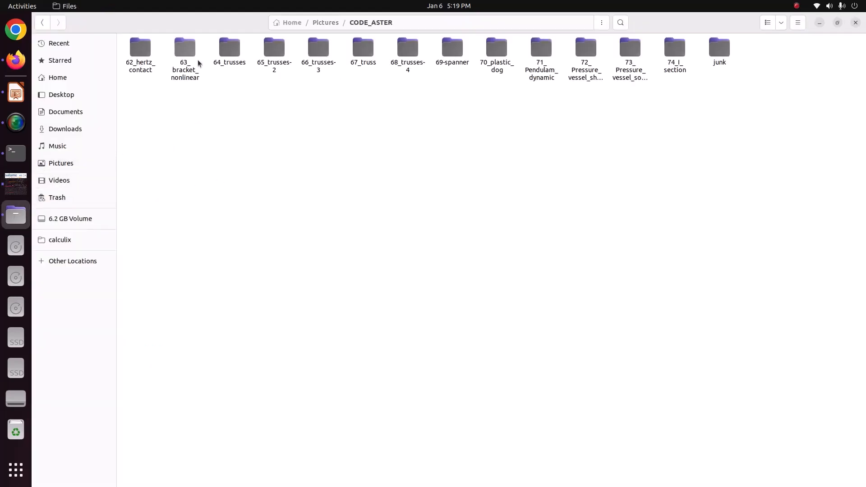
double_click(319, 54)
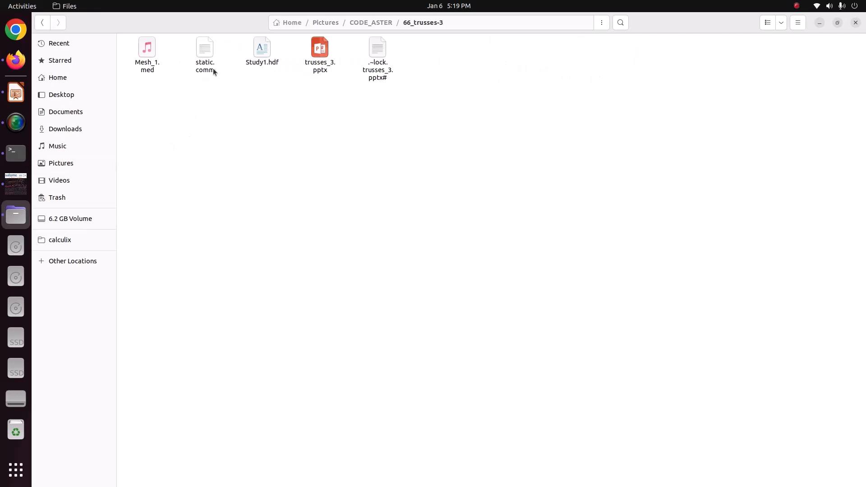
double_click(205, 52)
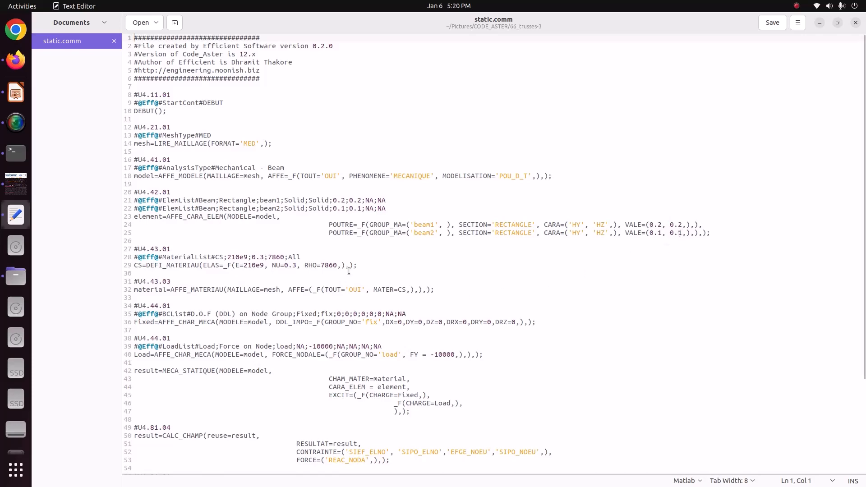
scroll(322, 332, down, 5)
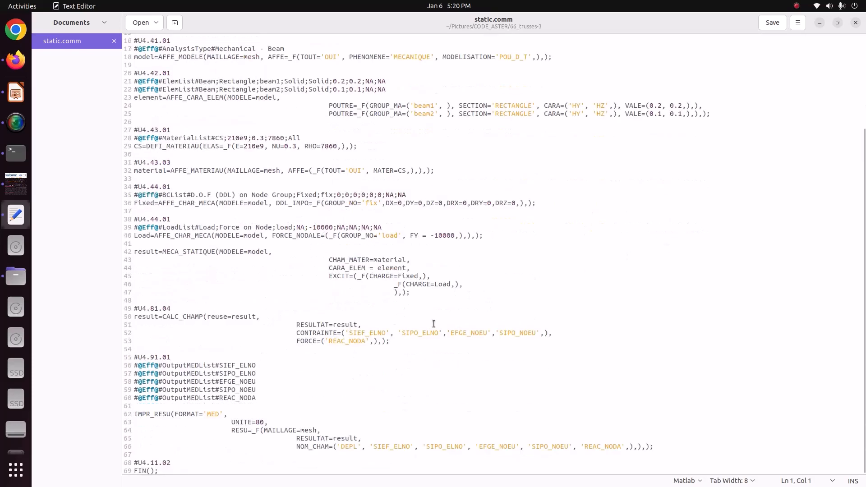
click(856, 22)
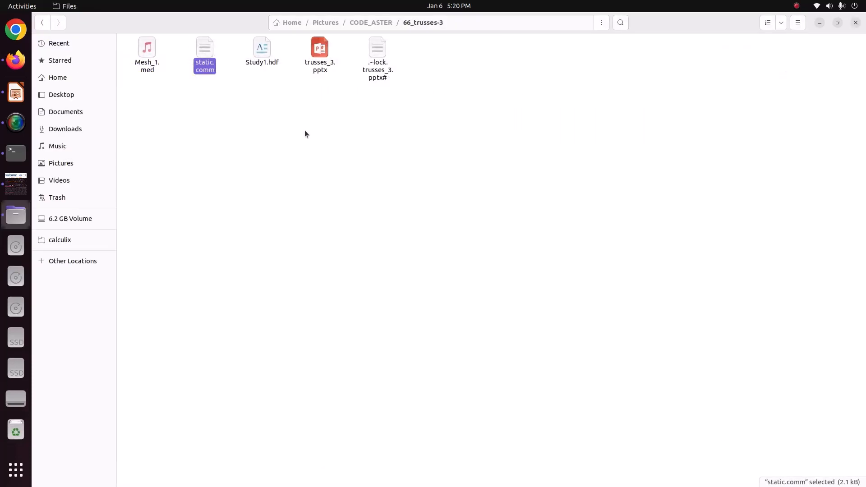
- Return to Salome-Meca and launch ASTK from the code_aster plugins, dismissing the domain name notice
click(16, 183)
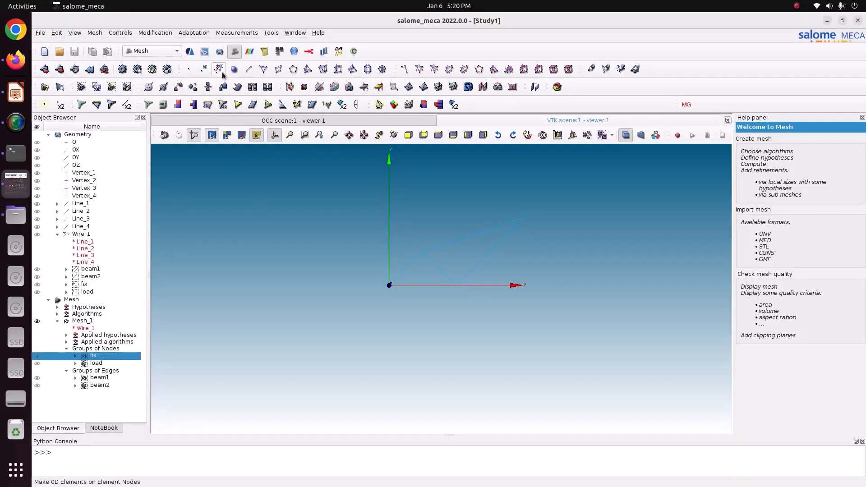
click(271, 33)
mouse_move(309, 72)
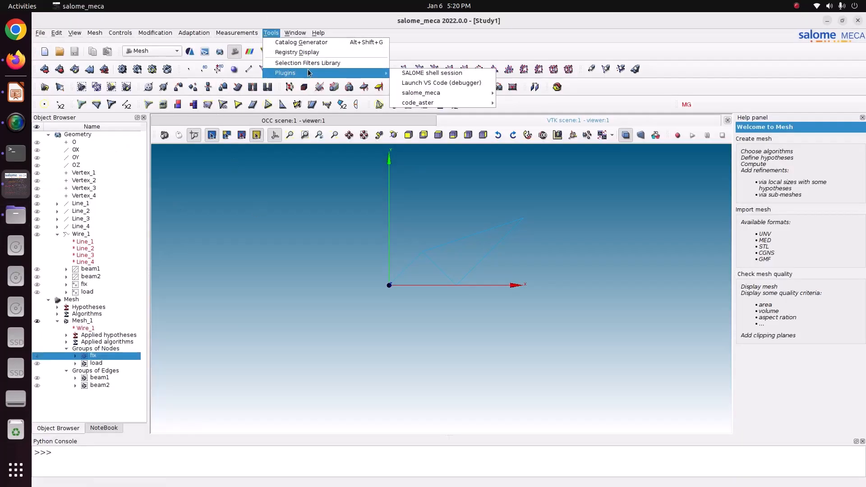
mouse_move(427, 103)
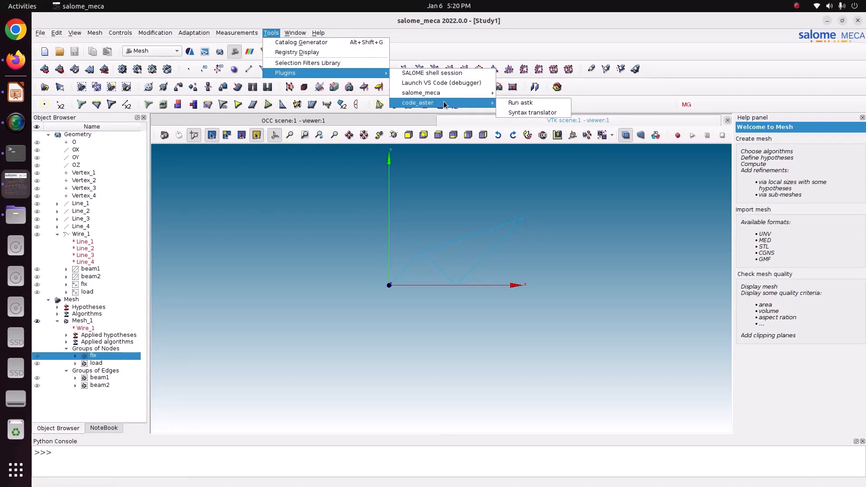
click(539, 103)
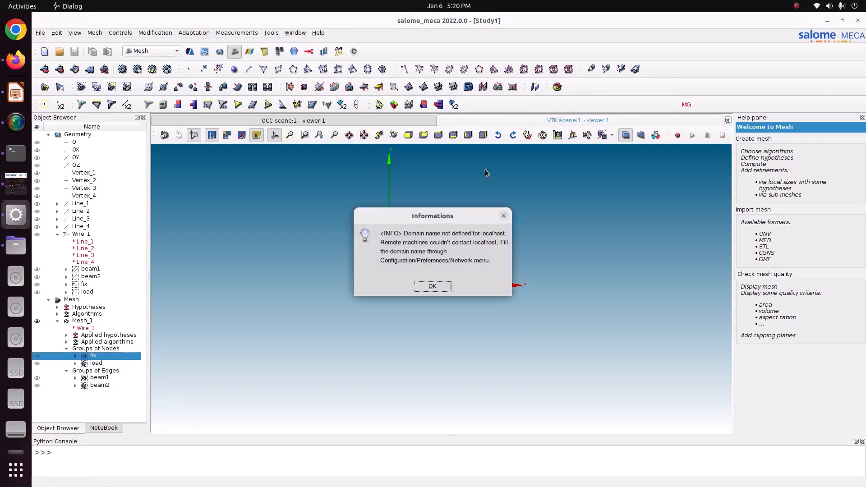
click(432, 287)
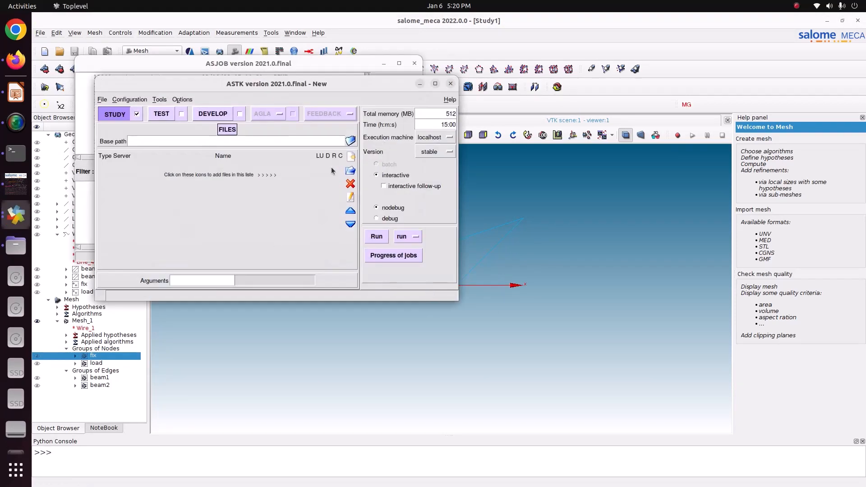
- Set the ASTK base path to the Pictures/CODE_ASTER/66_trusses-3 folder
click(350, 142)
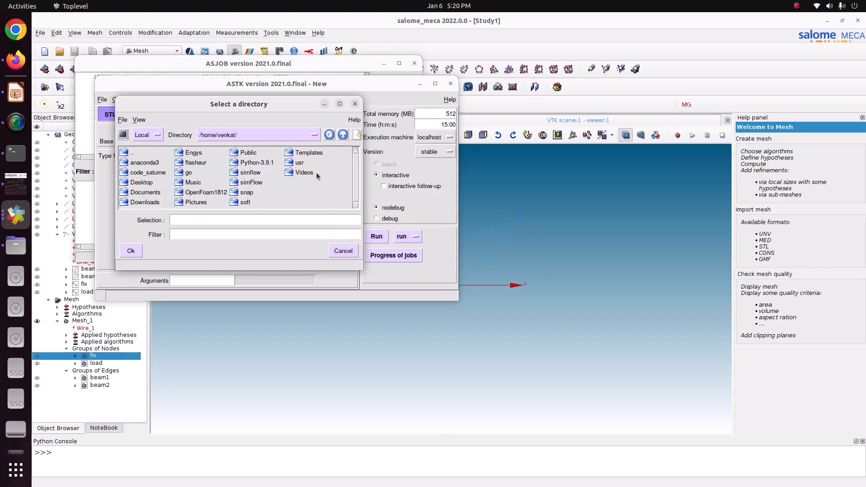
click(232, 173)
double_click(195, 202)
click(201, 153)
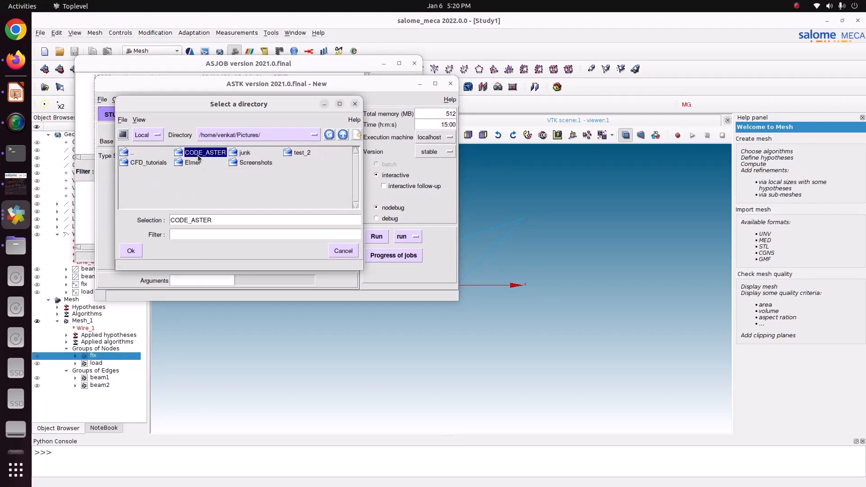
double_click(201, 153)
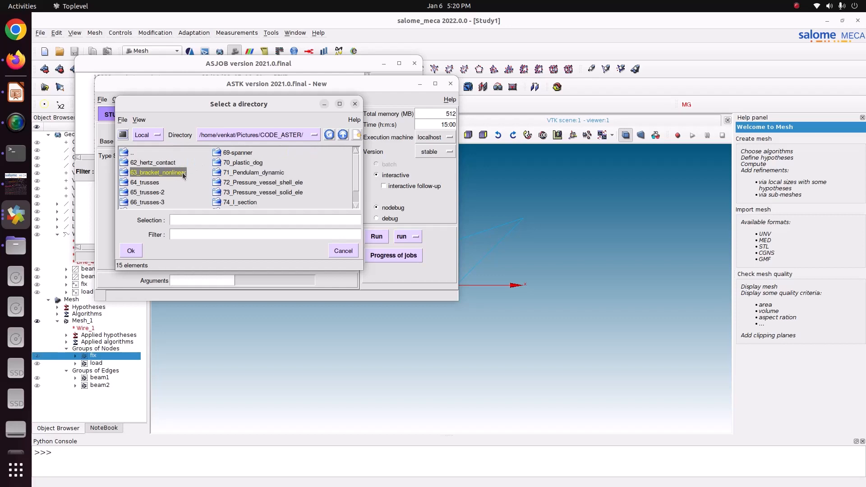
double_click(160, 203)
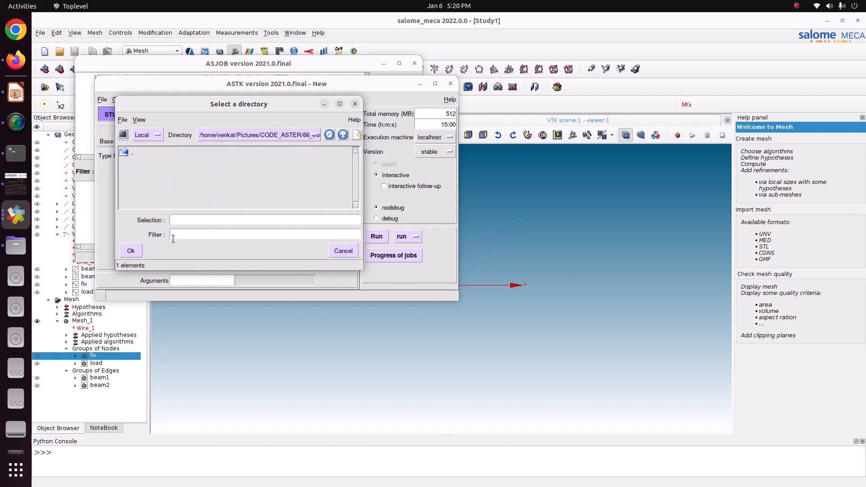
click(141, 250)
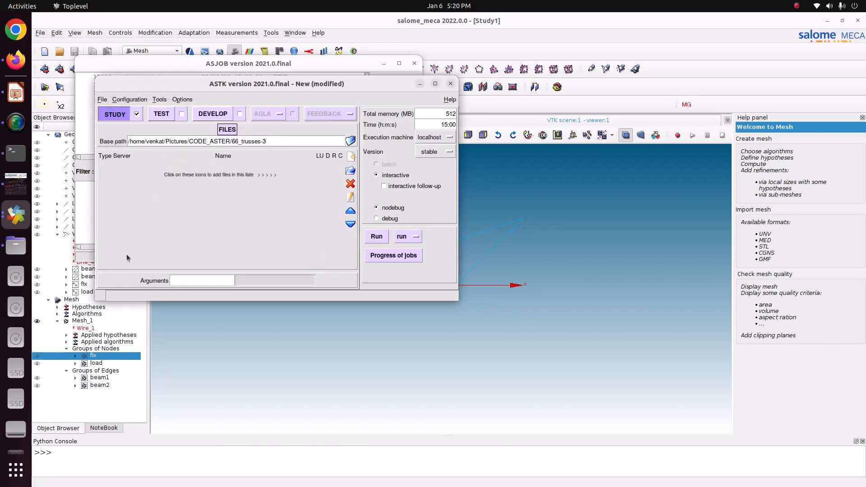
- Save the current ASTK environment as astk in the 66_trusses-3 folder
click(102, 99)
click(110, 135)
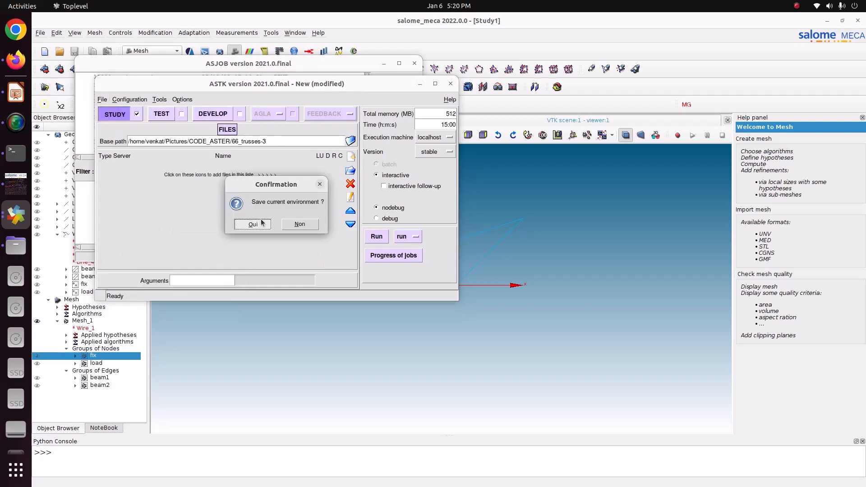
click(253, 223)
click(256, 218)
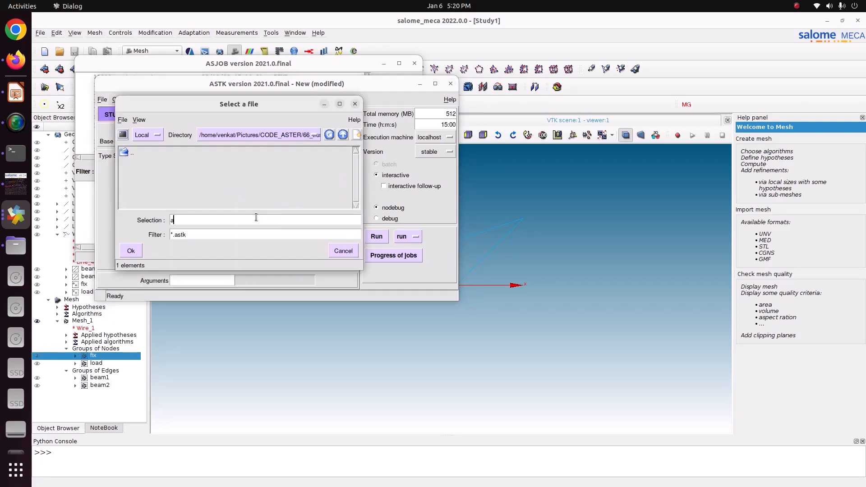
text(astk)
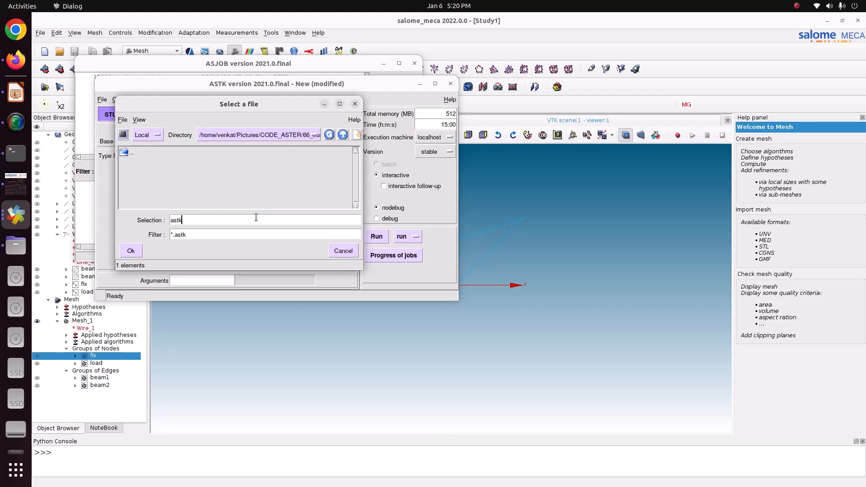
click(136, 254)
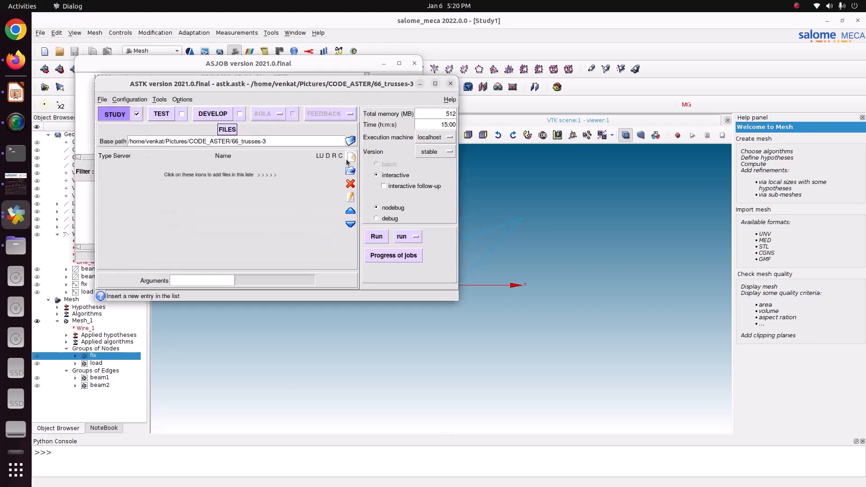
- Insert six new blank entries in the ASTK study's file list
click(348, 159)
click(349, 159)
click(348, 159)
click(349, 159)
click(348, 160)
click(347, 160)
- Arrange the Files window showing 66_trusses-3 and the ASTK window side by side, with Files on the left half
drag(315, 87, 618, 142)
click(16, 245)
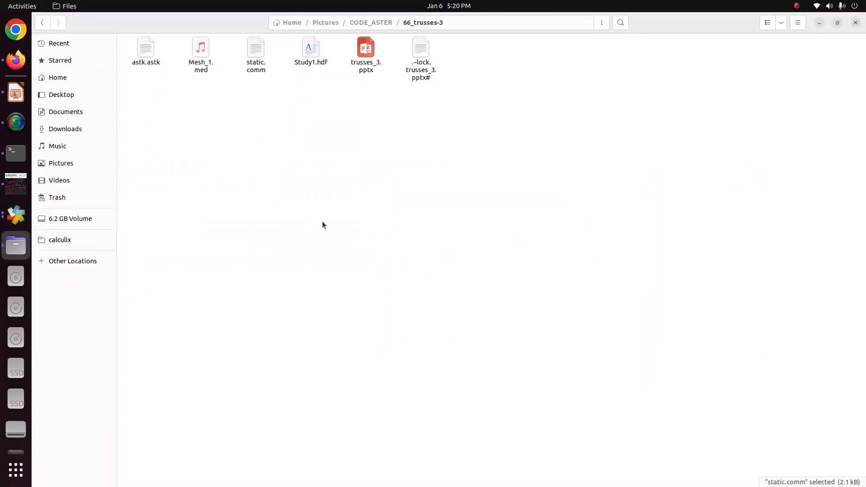
key(super+Left)
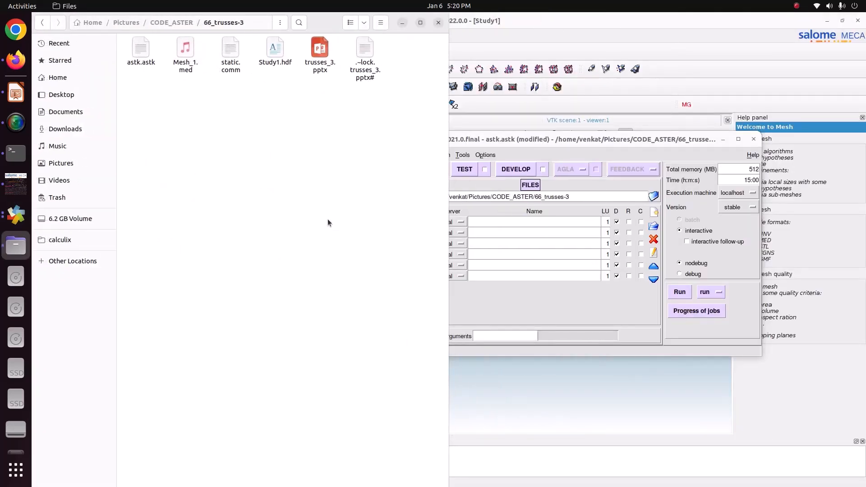
click(490, 307)
key(super+Right)
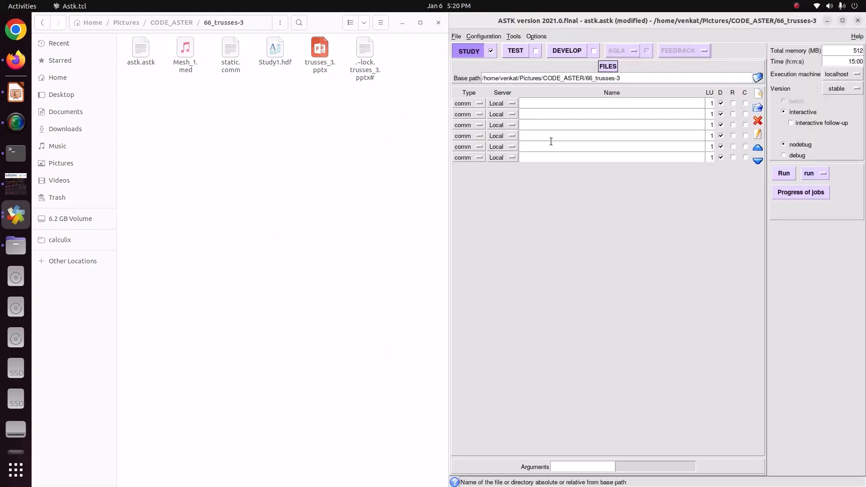
- Set the types of the second to sixth file entries to mail, mess, erre, resu and rmed, in that order
click(485, 114)
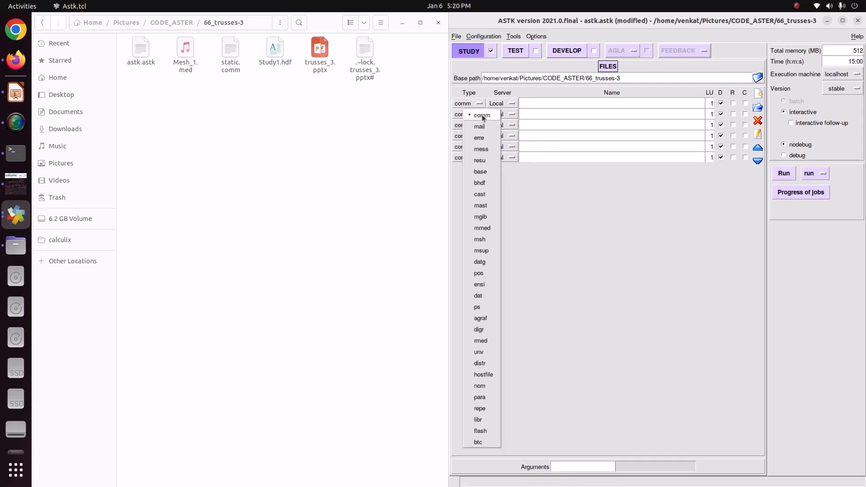
click(484, 128)
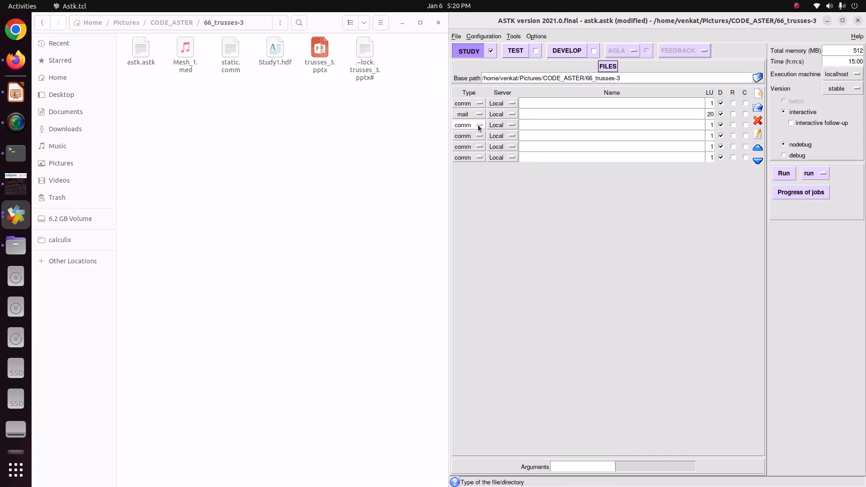
click(480, 125)
click(479, 159)
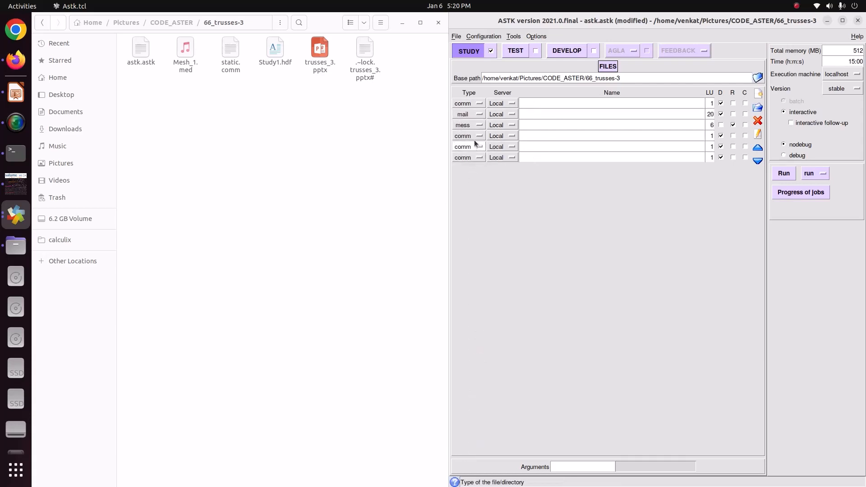
click(479, 136)
click(478, 161)
click(478, 147)
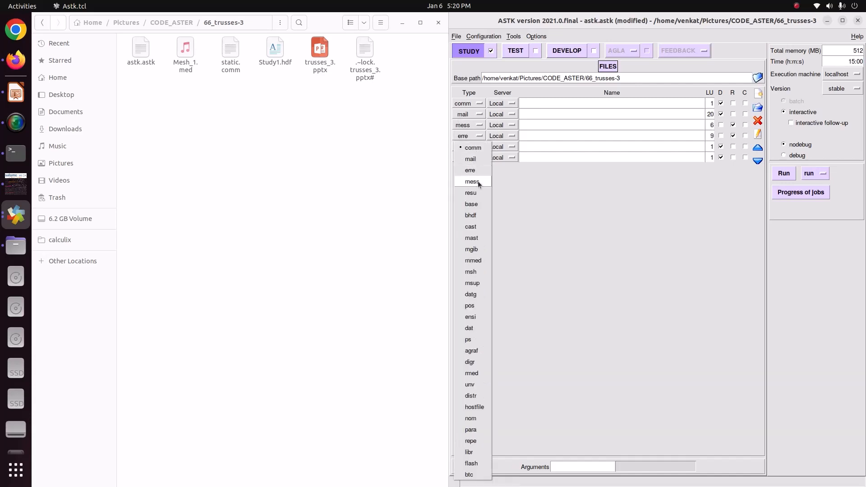
click(477, 194)
click(472, 158)
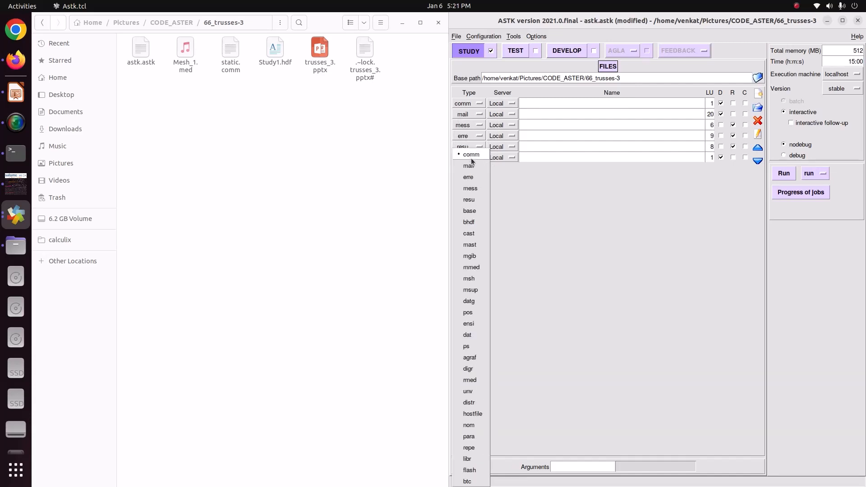
click(479, 380)
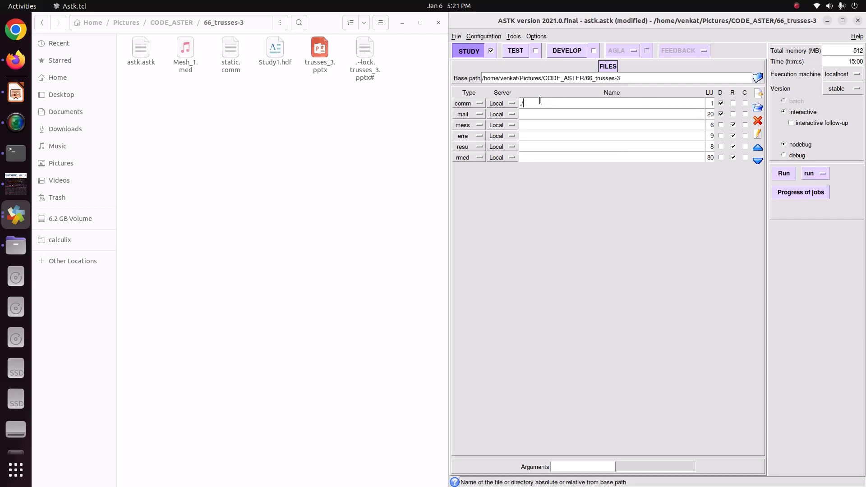
- Name the comm entry ./static.comm and the mail entry ./Mesh_1.med
text(ic)
text(.com)
text(Me)
text(sh_1.med)
click(522, 115)
text(./)
- Name the mess, erre, resu and rmed entries ./message.mess, ./Error.err, ./resu.resu and ./result.rmed
click(523, 128)
text(./message)
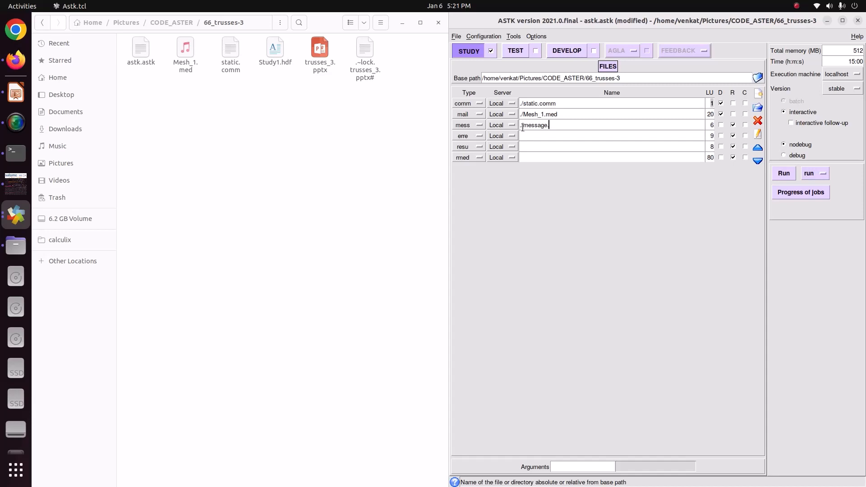
text(.mess)
click(525, 135)
text(./Error.err)
click(521, 147)
text(./resu.resu)
click(522, 158)
text(./result.rmed)
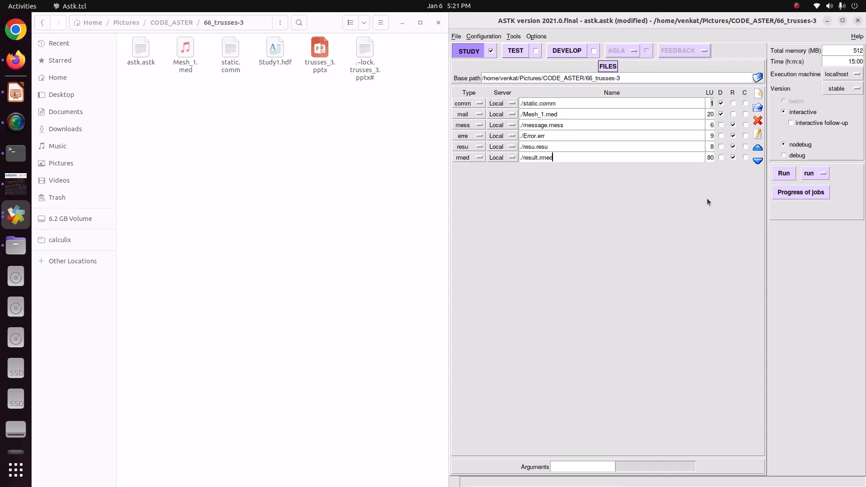
- Set the total memory to 1048 MB, enable interactive follow-up and save the ASTK study
click(847, 51)
drag(847, 50, 865, 56)
text(1048)
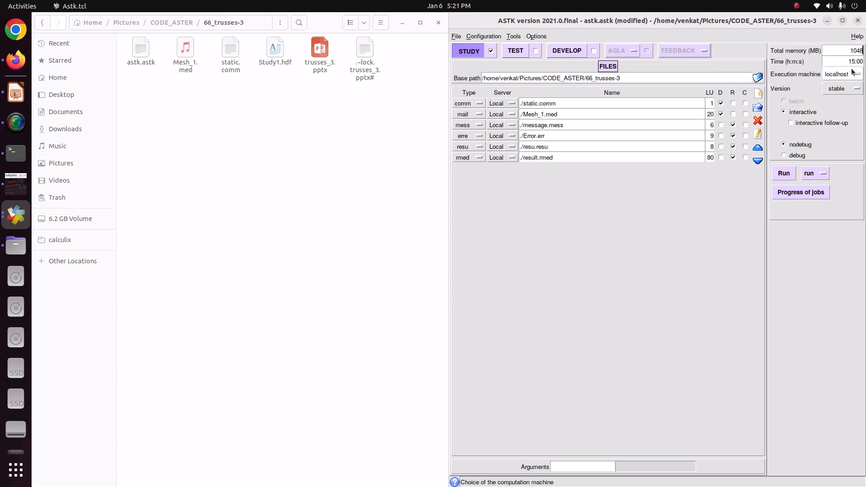
click(802, 123)
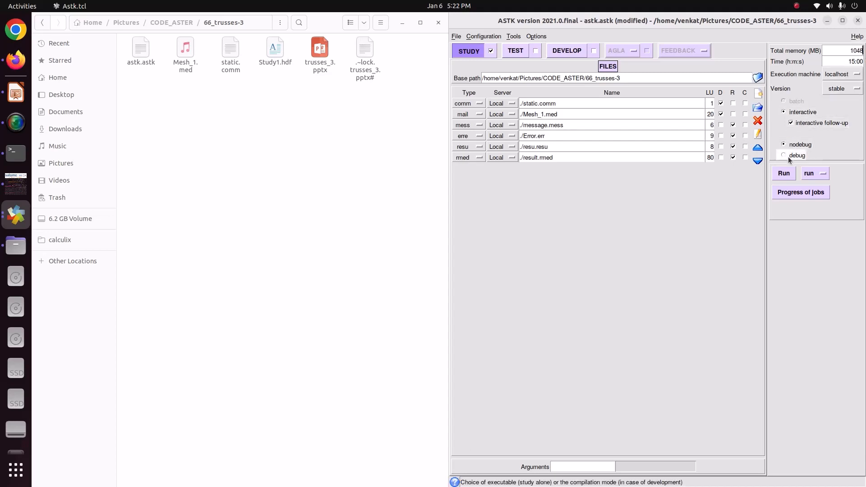
key(ctrl+s)
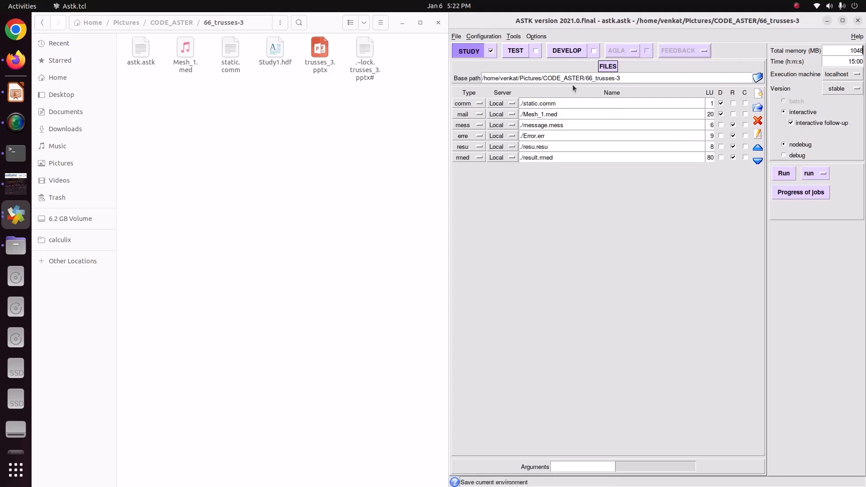
- Run the study and examine the job diagnostic in message.mess
click(785, 176)
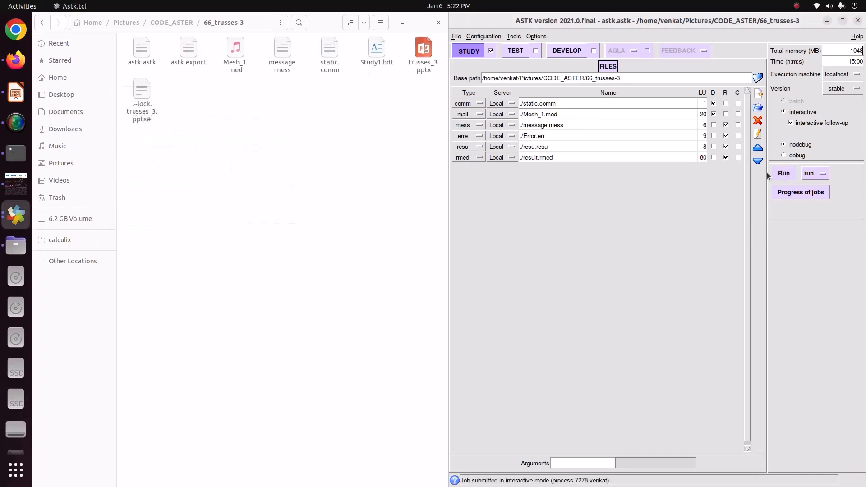
double_click(291, 61)
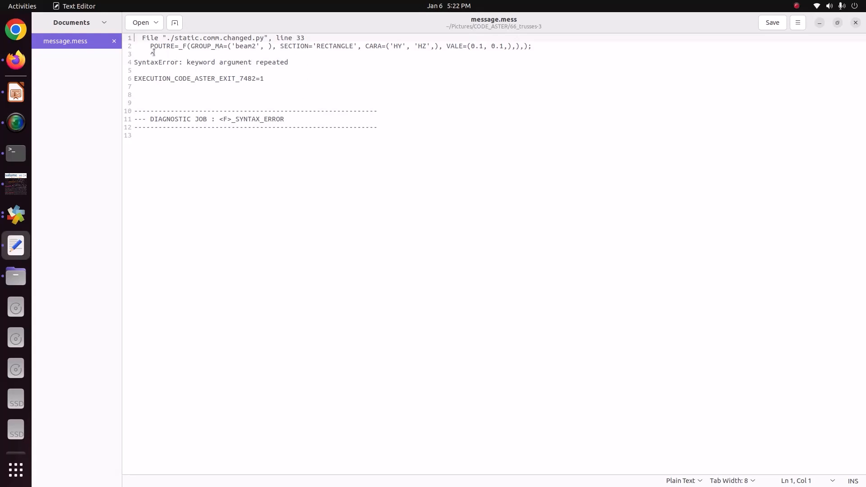
mouse_move(150, 51)
mouse_down()
mouse_move(186, 47)
mouse_move(150, 47)
mouse_up()
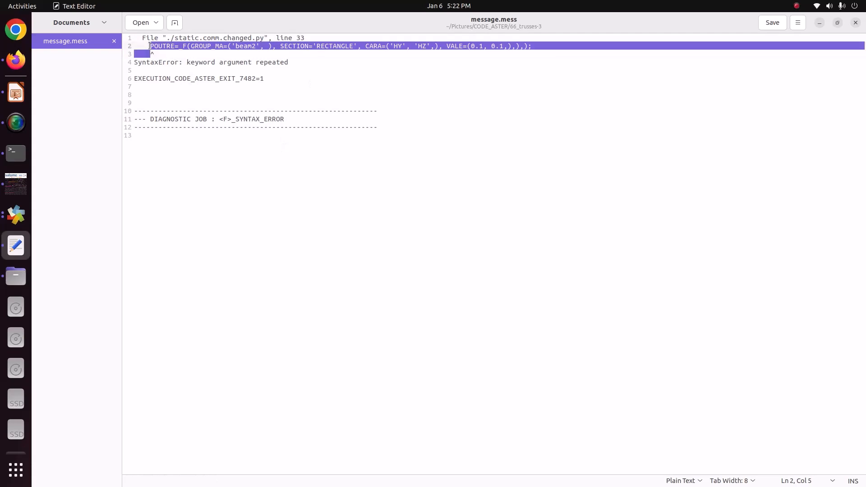
click(855, 23)
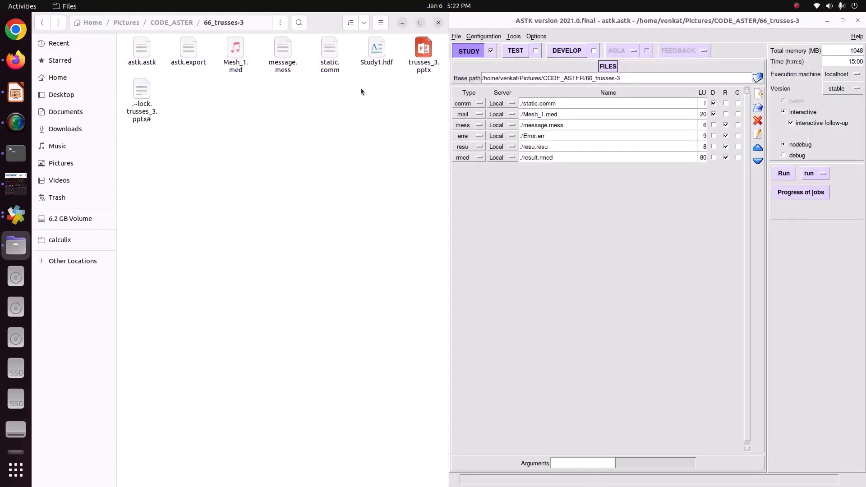
- Open static.comm in the text editor and insert blank lines between the beam1 and beam2 POUTRE definitions
double_click(330, 52)
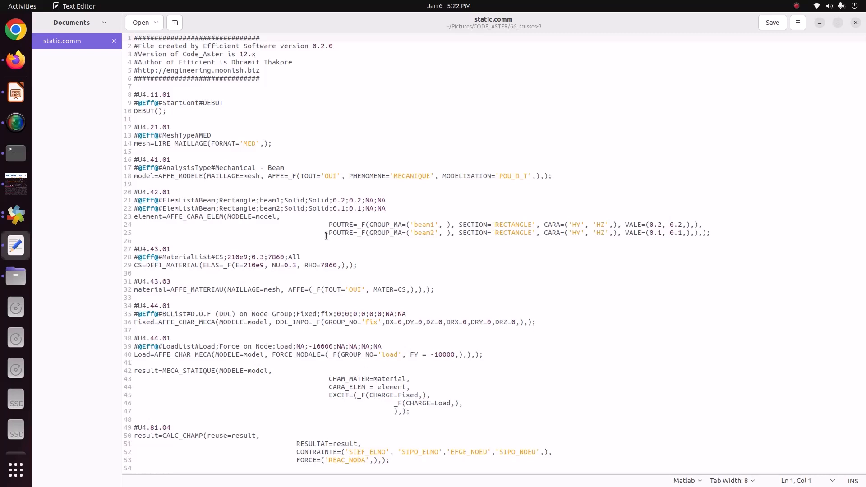
drag(327, 236, 712, 234)
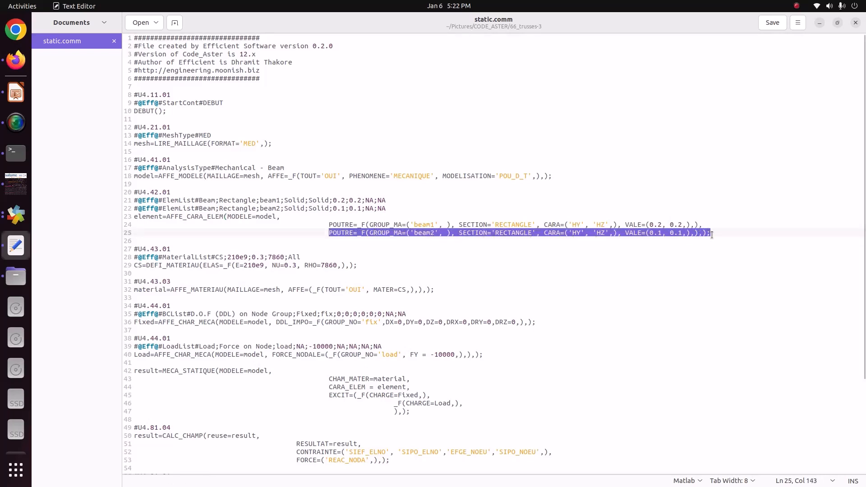
click(710, 224)
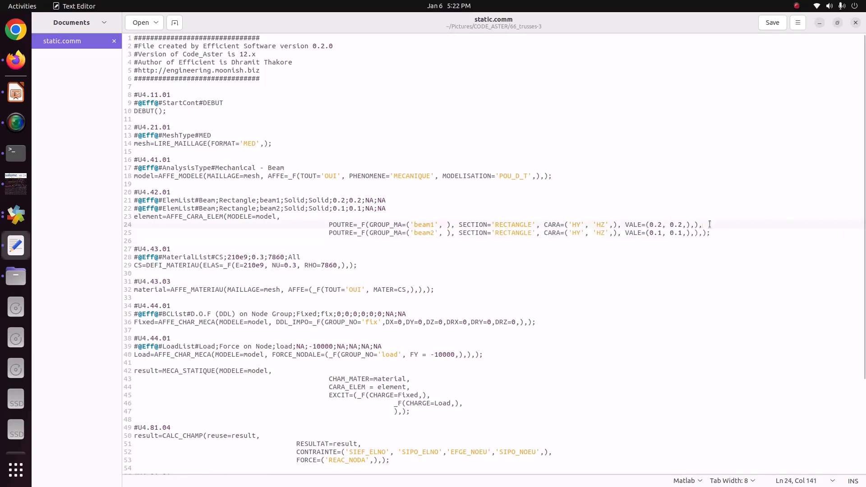
key(Return)
key(Return)
key(Return)
key(Return)
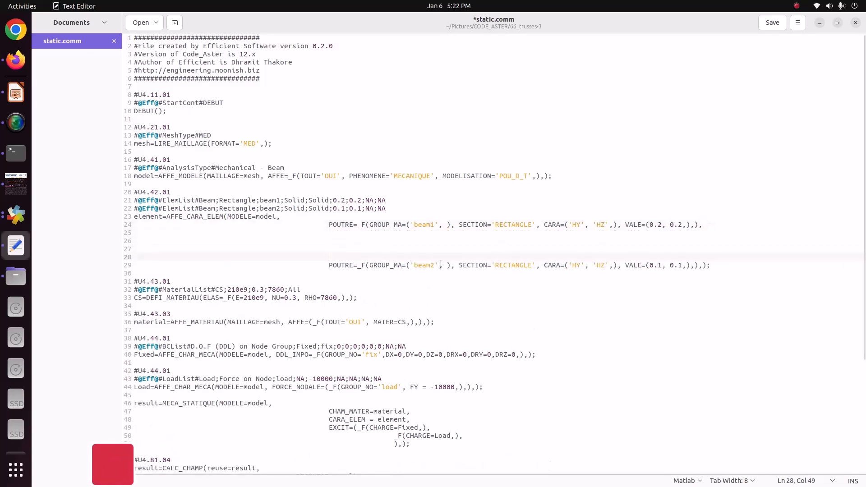
- Add an opening parenthesis before _F in the beam1 POUTRE definition, keeping the comma at the line's end
click(359, 225)
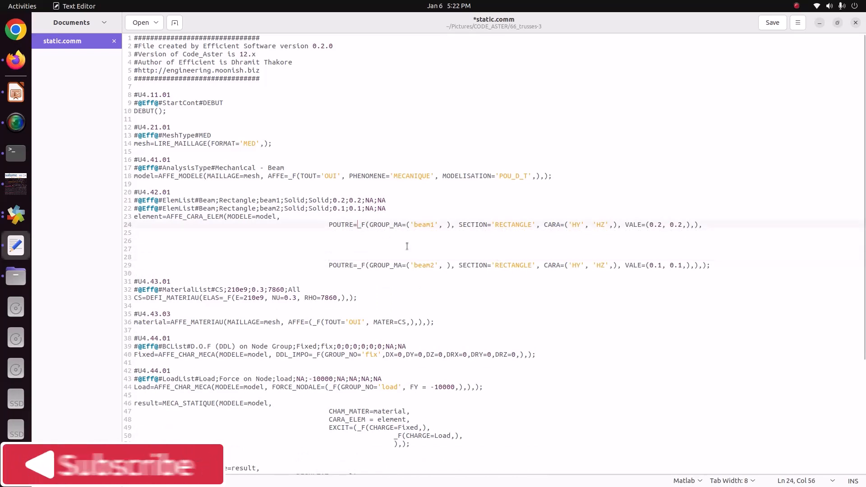
text(()
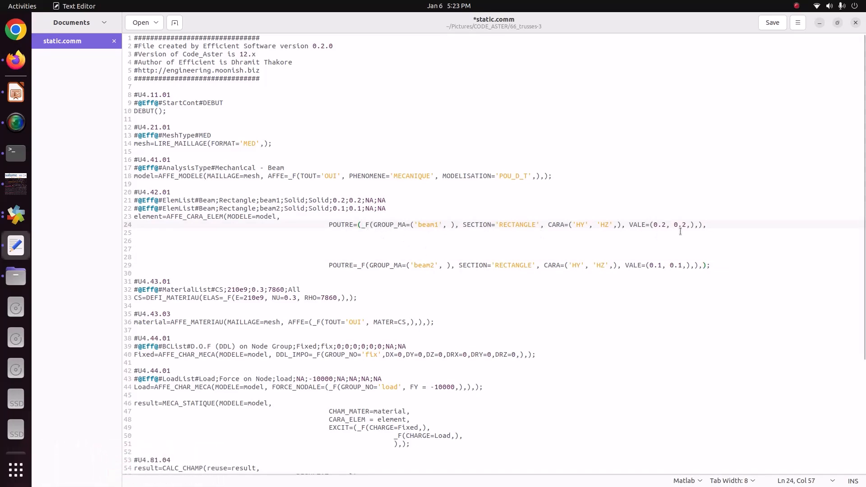
click(697, 227)
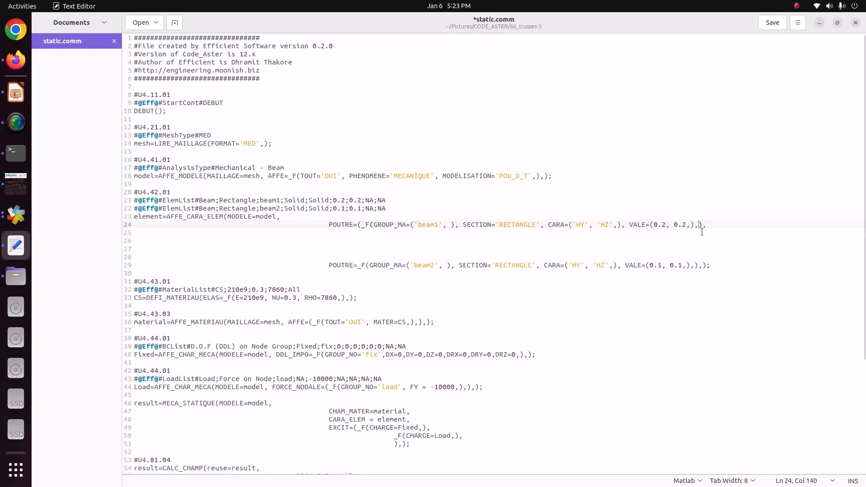
click(703, 226)
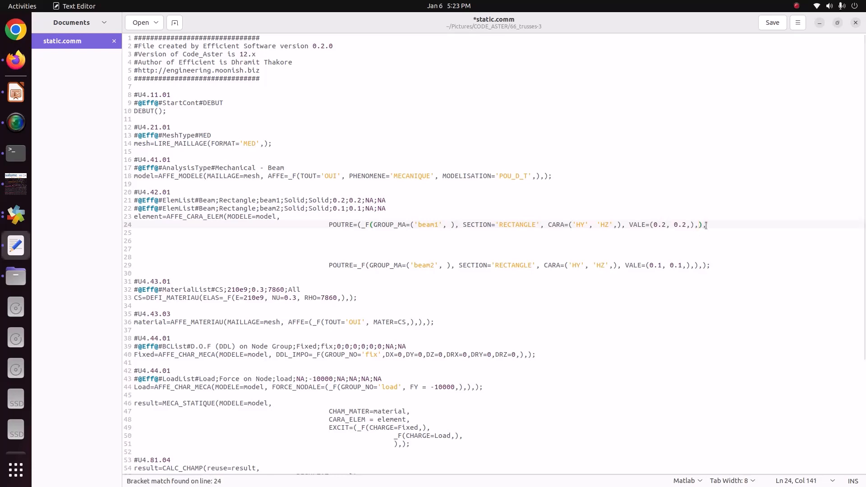
text(,)
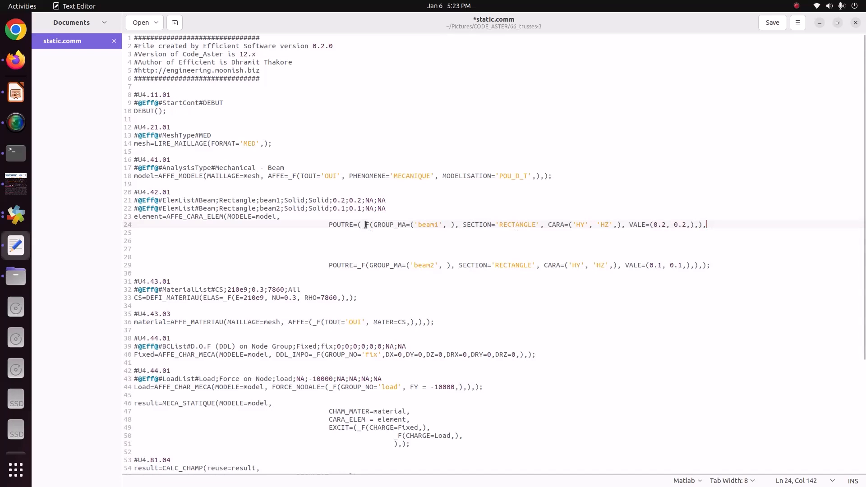
- Duplicate the beam1 _F(...) block onto a new line directly below, indented to align with the original
drag(363, 225, 708, 225)
key(ctrl+c)
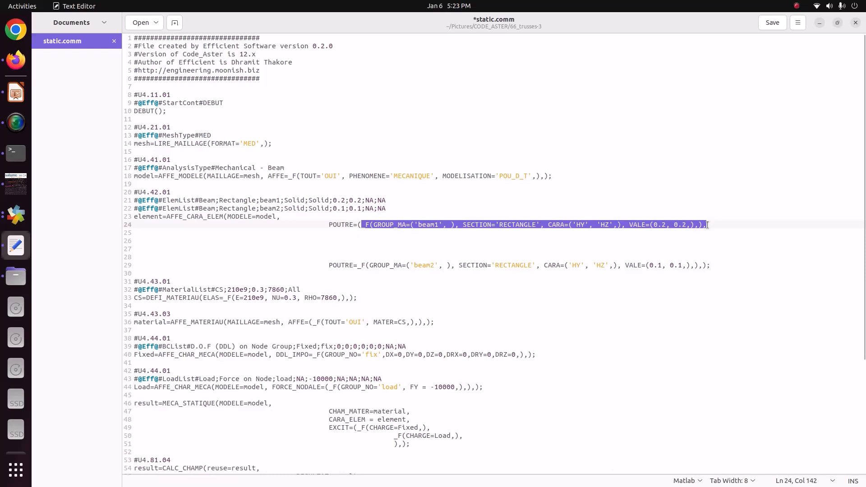
click(707, 226)
key(ctrl+v)
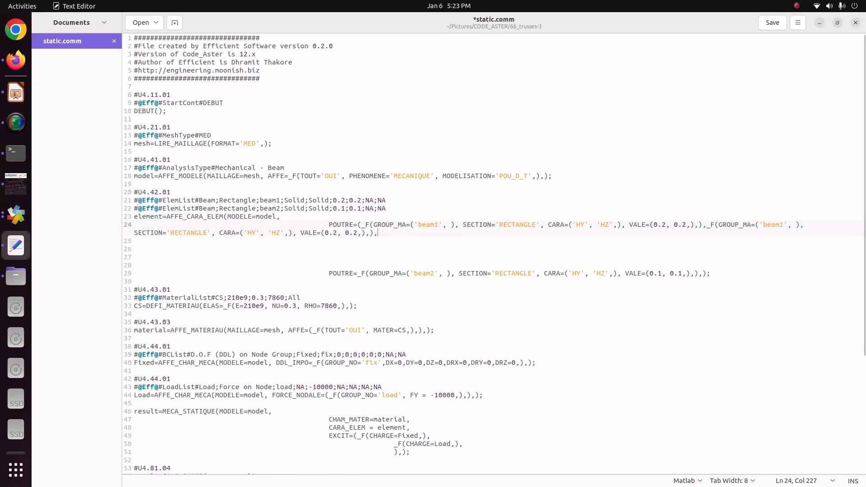
click(708, 225)
key(Return)
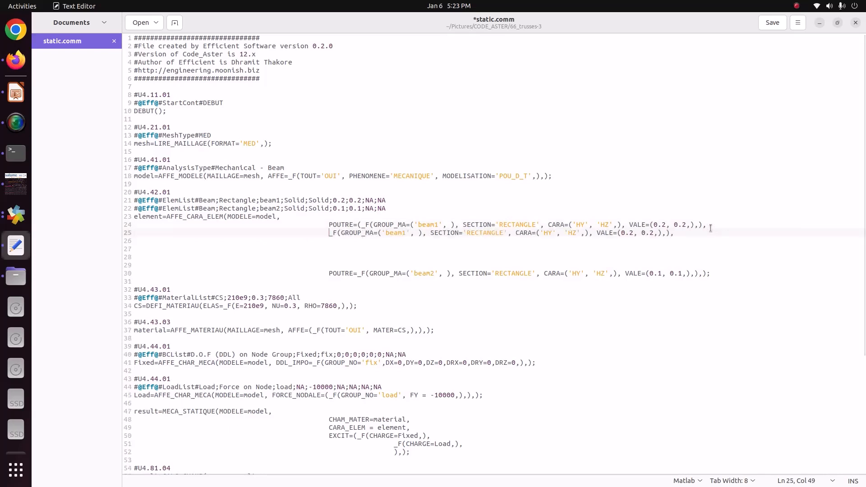
key(Tab)
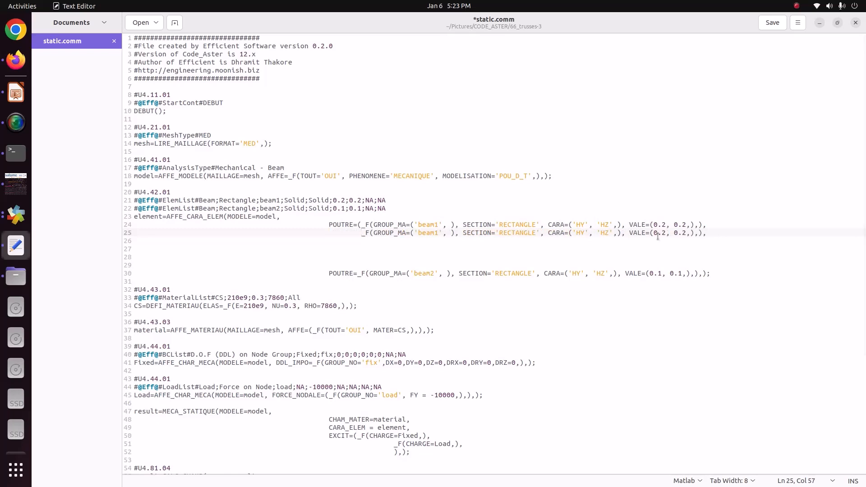
- Check the opening brackets of the beam1 block and delete the old separate beam2 POUTRE line
click(360, 224)
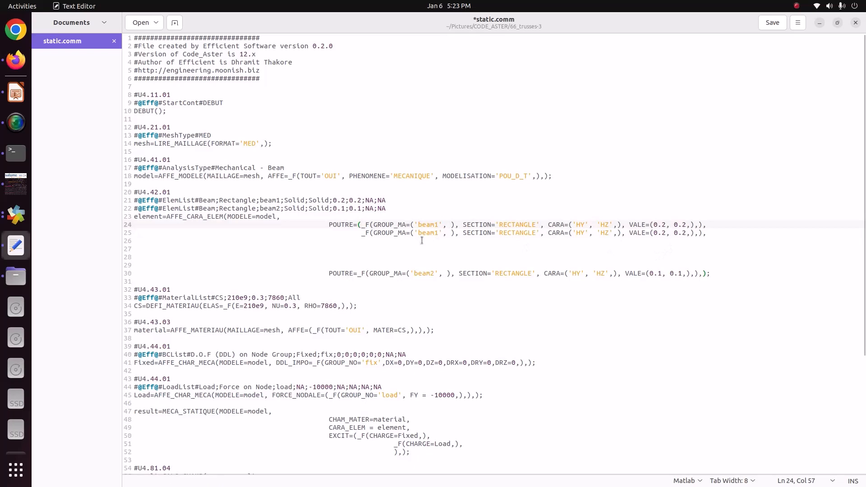
click(373, 224)
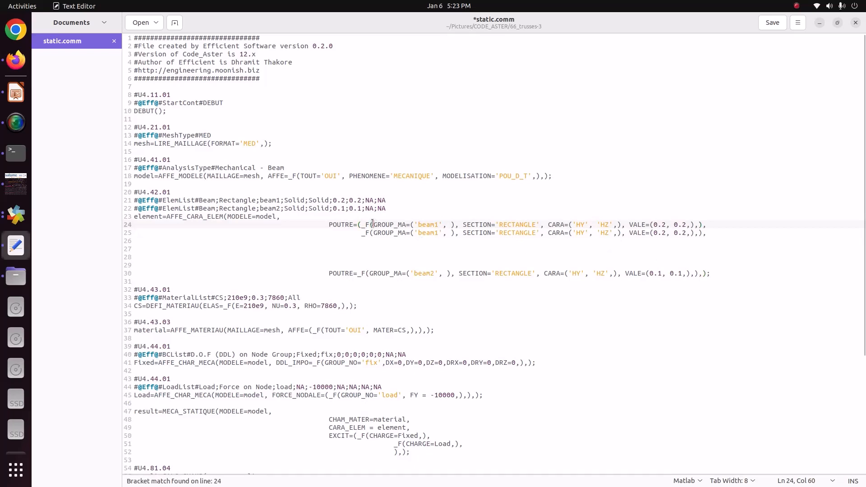
click(361, 224)
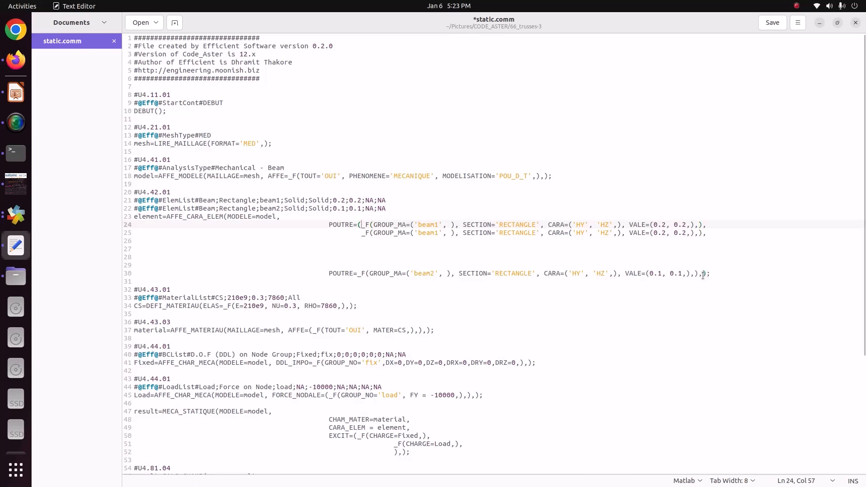
drag(703, 274, 355, 281)
key(BackSpace)
key(BackSpace)
- Close the element definition with ");" after the duplicated _F block and check that the brackets match
click(736, 241)
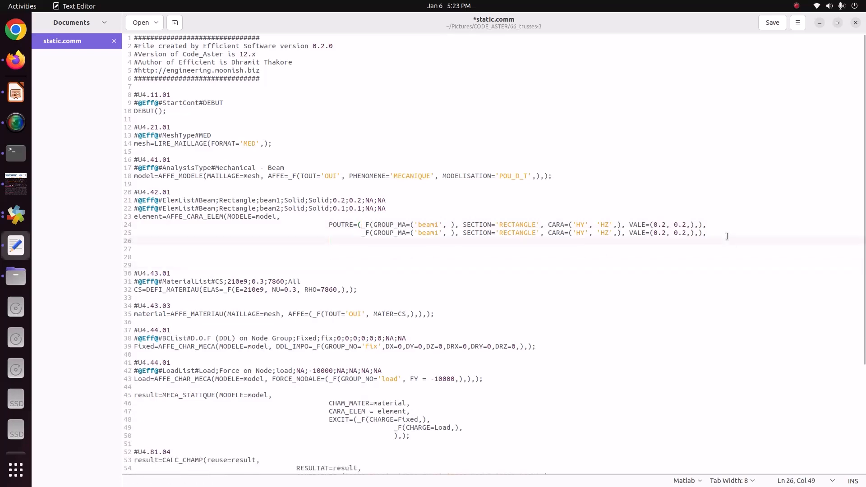
click(709, 231)
text())
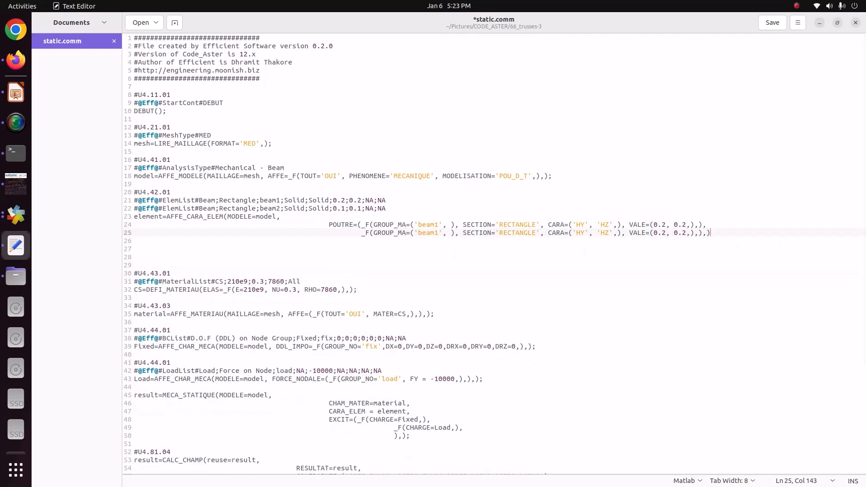
text(;)
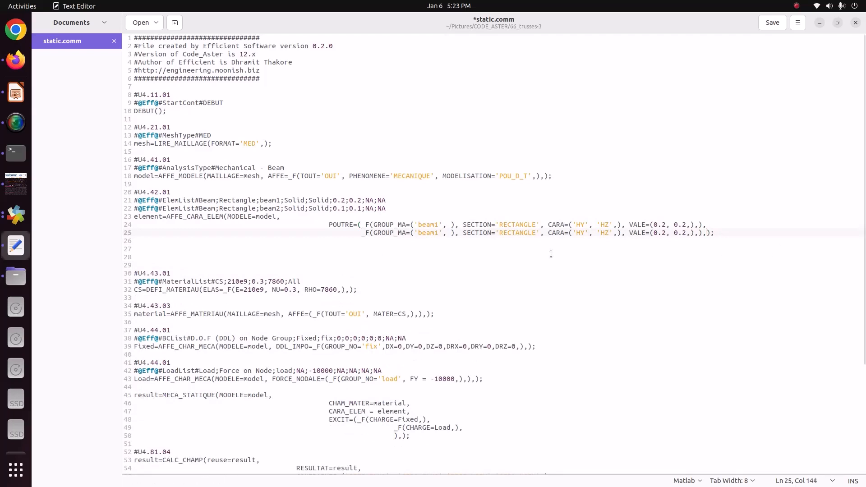
click(374, 224)
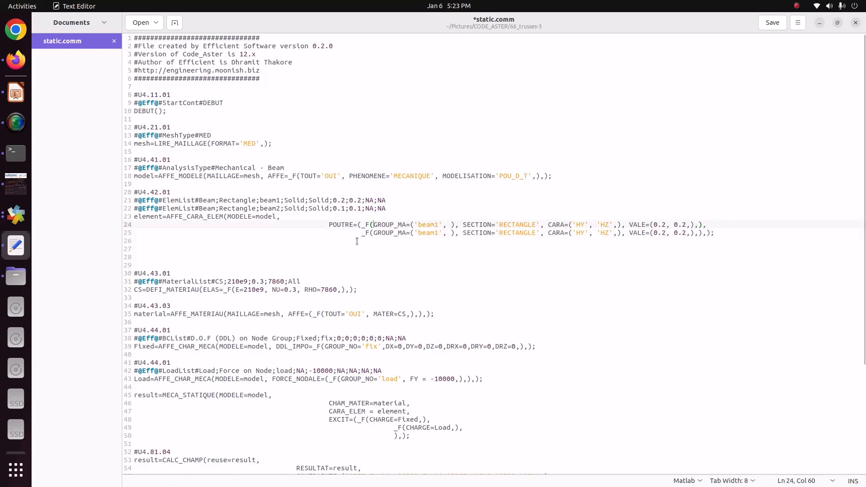
click(372, 233)
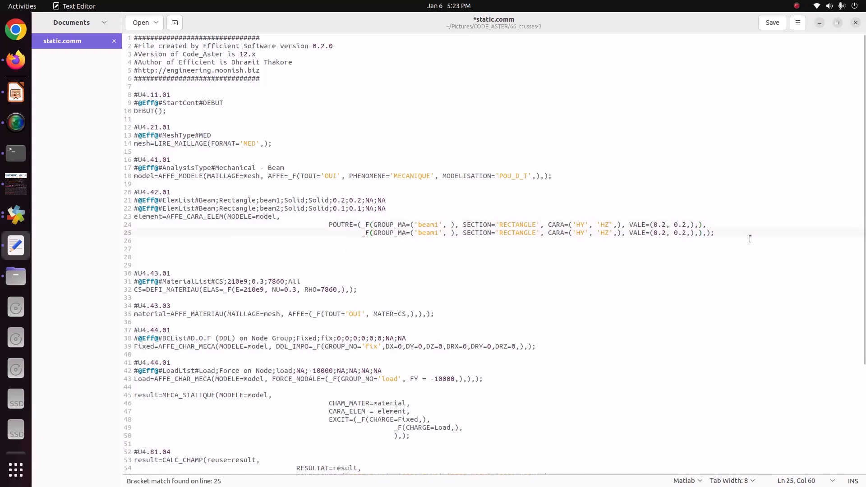
- Start a new line after the element definition's closing semicolon, then save and close static.comm
click(718, 233)
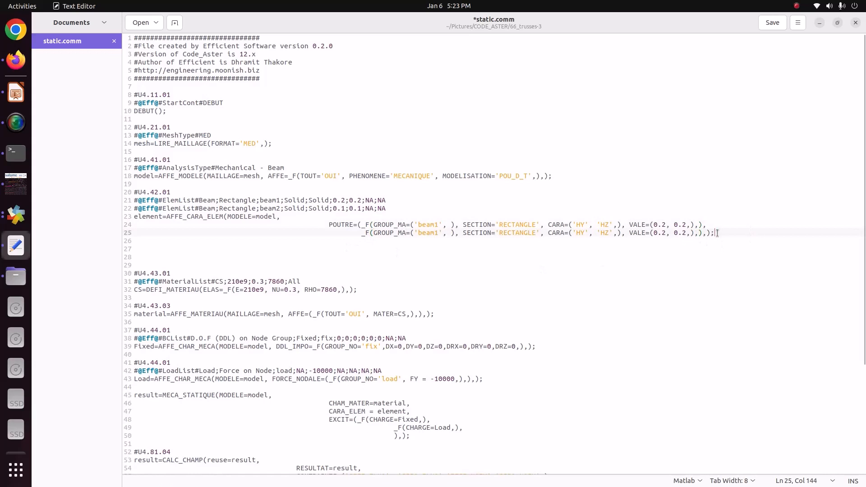
text(;)
key(Return)
key(ctrl+s)
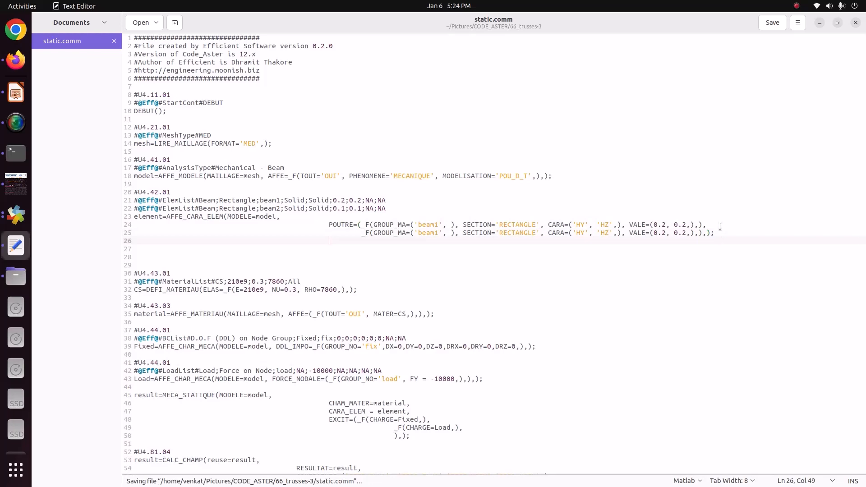
click(854, 25)
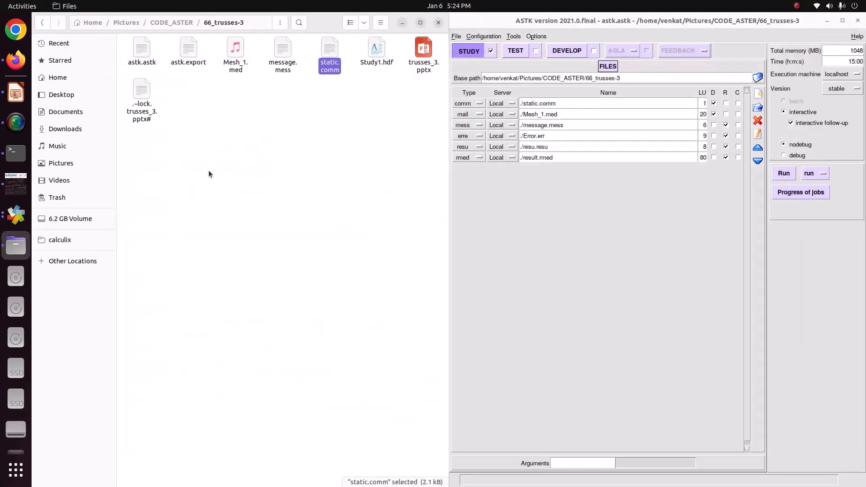
- Run the truss study in ASTK and check message.mess for errors
click(787, 173)
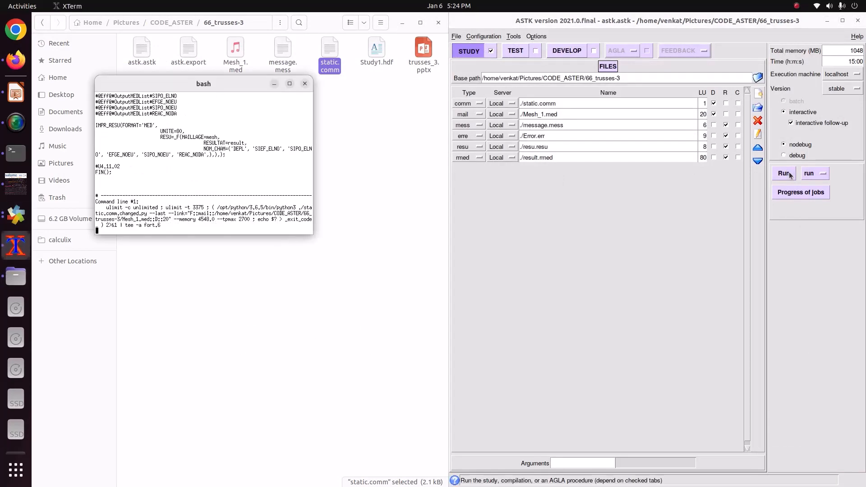
double_click(283, 53)
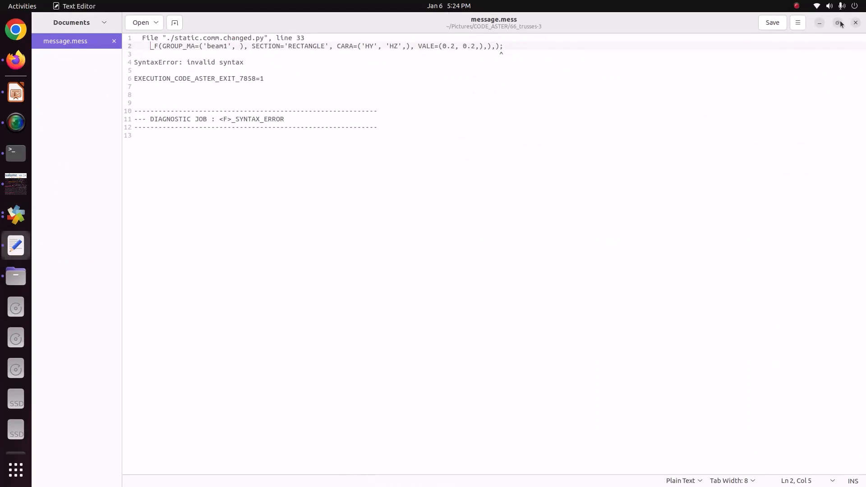
click(856, 23)
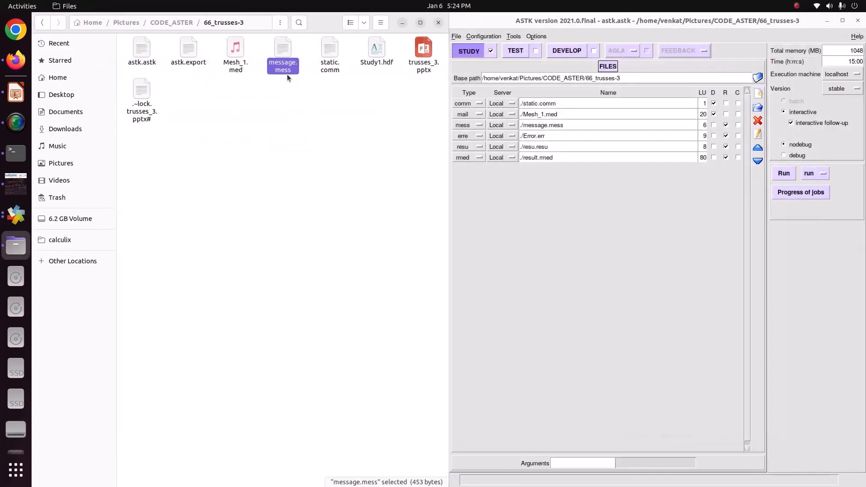
- Reopen static.comm, change the group name in the second POUTRE _F block to 'beam2', and save the file
double_click(330, 67)
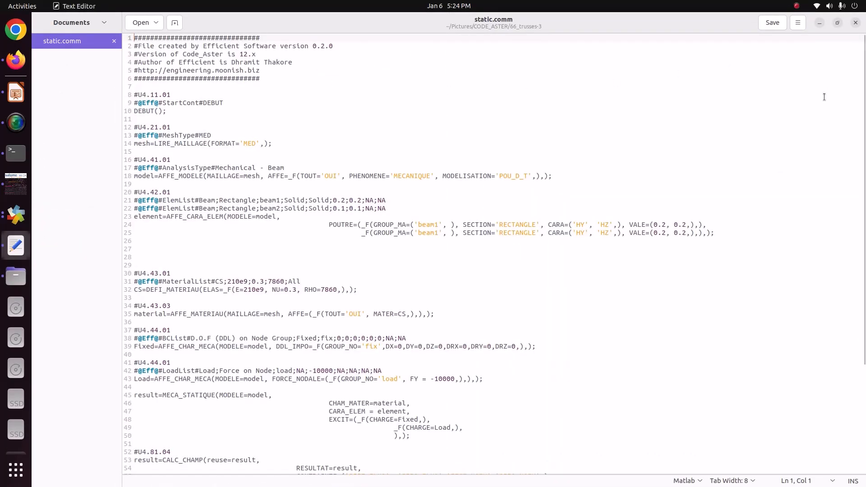
click(439, 234)
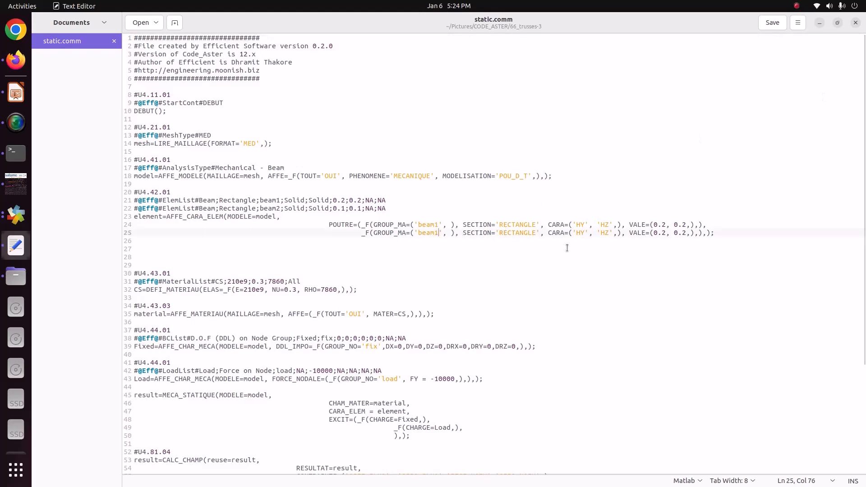
key(BackSpace)
text(2)
key(ctrl+s)
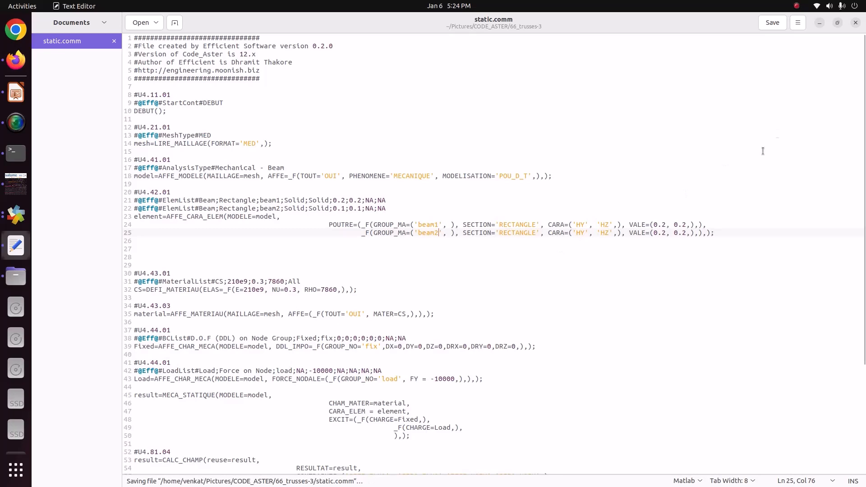
click(856, 23)
- Rerun the study with the beam2 group name in place and read the diagnostics in message.mess
click(777, 175)
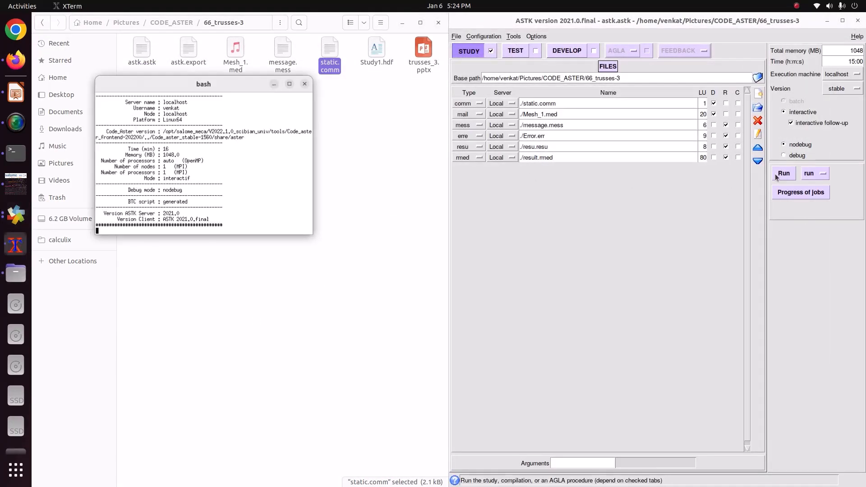
double_click(283, 50)
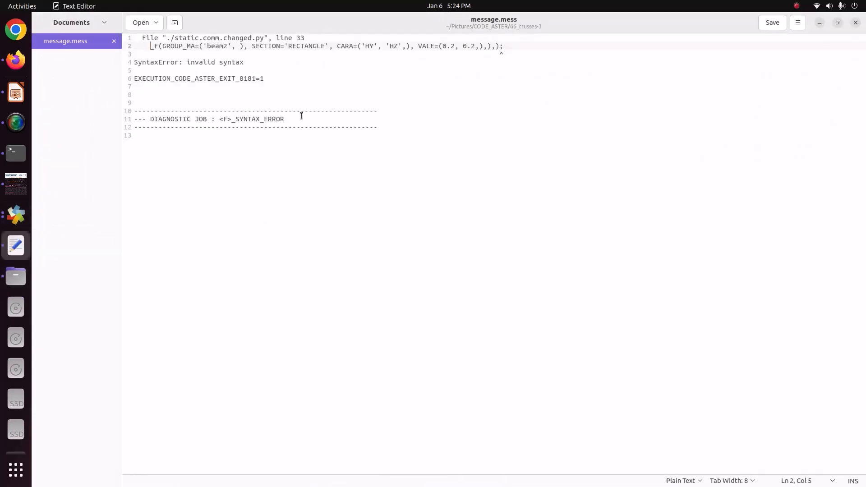
click(856, 23)
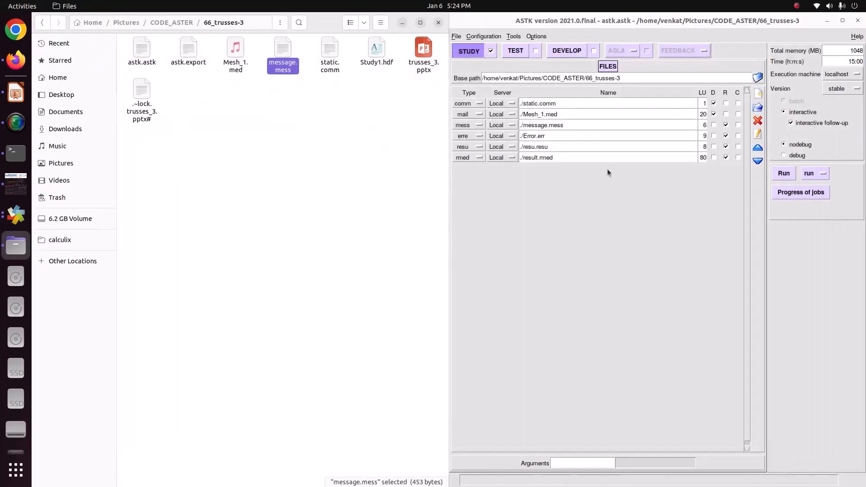
- Set the beam2 section's VALE dimensions to 0.1, 0.1 in static.comm and save the file
double_click(330, 55)
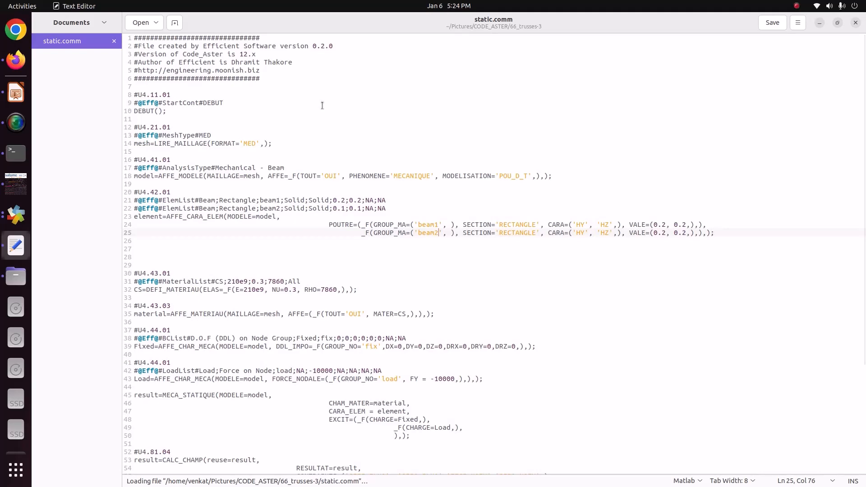
click(667, 233)
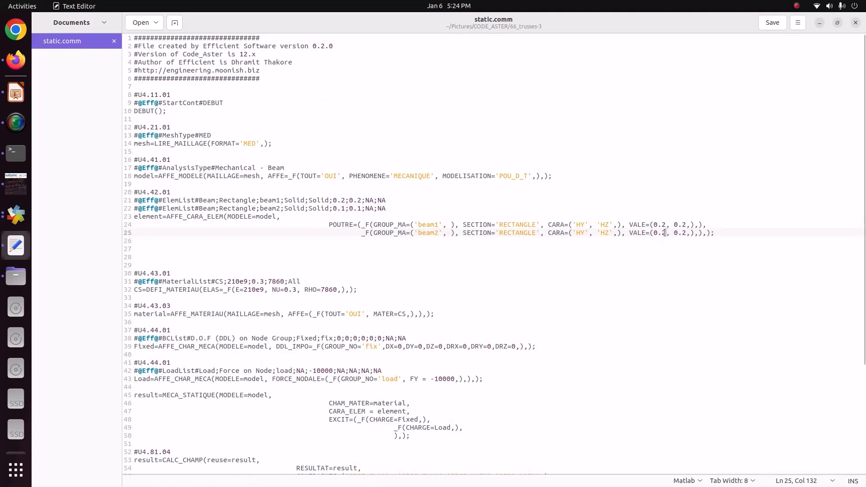
key(BackSpace)
text(1)
click(684, 232)
text(1)
key(Delete)
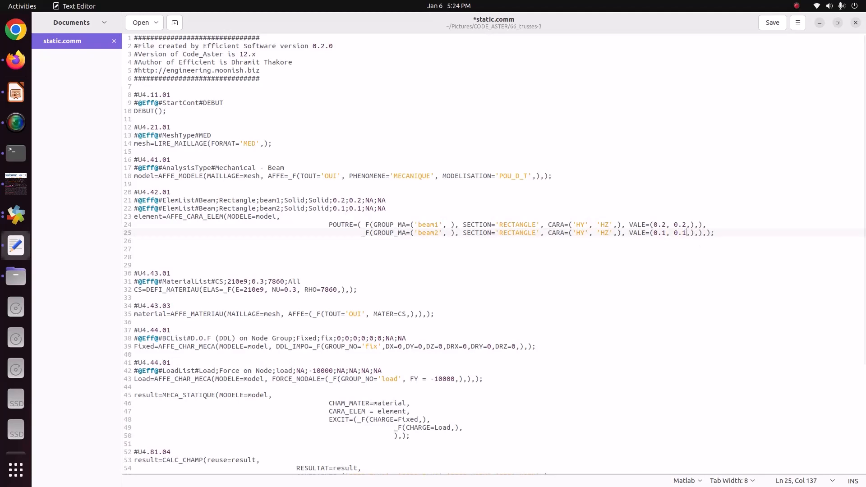
key(ctrl+s)
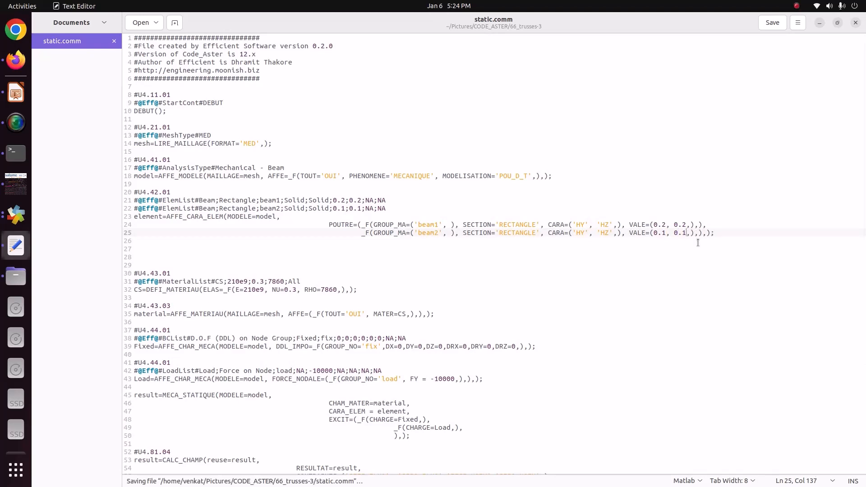
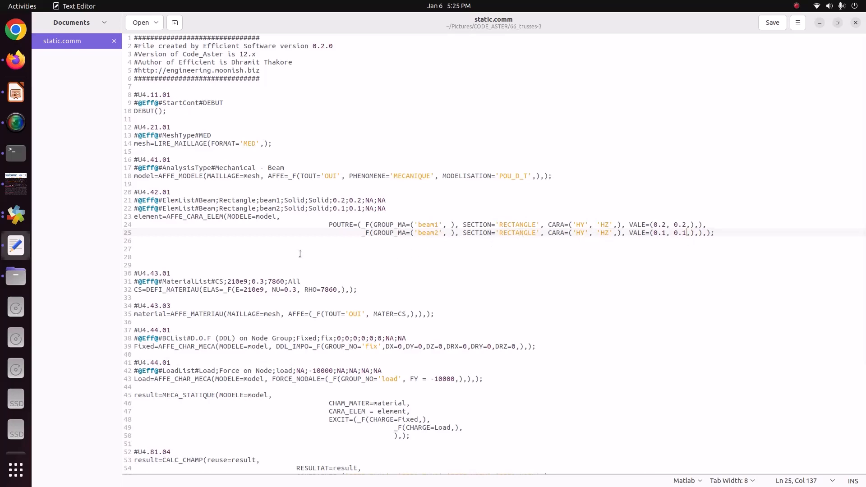
- Close static.comm, rerun the study with the updated beam2 dimensions, and check message.mess for errors
click(855, 23)
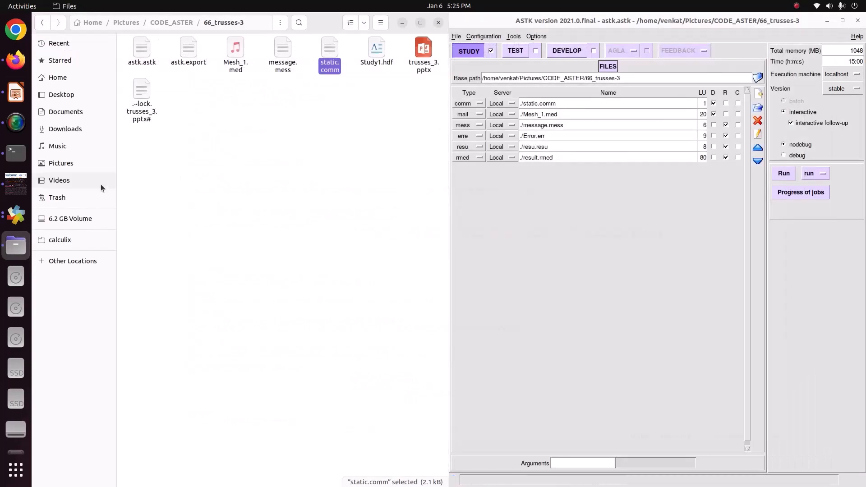
click(789, 174)
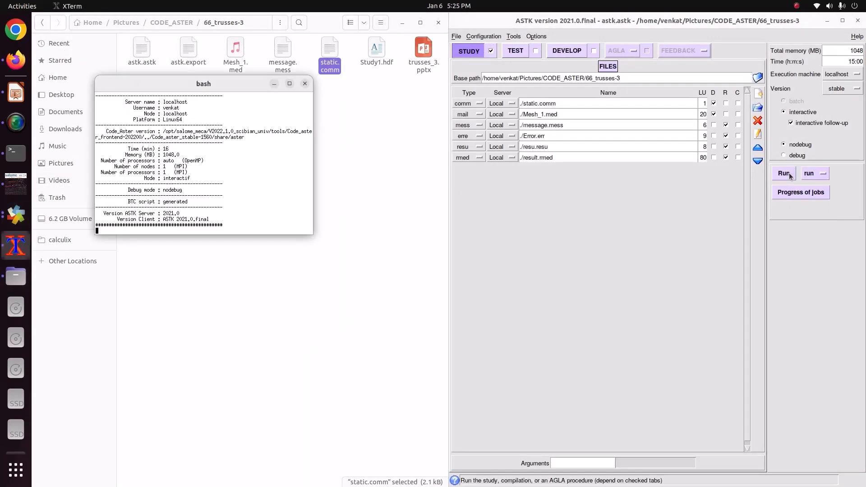
double_click(280, 51)
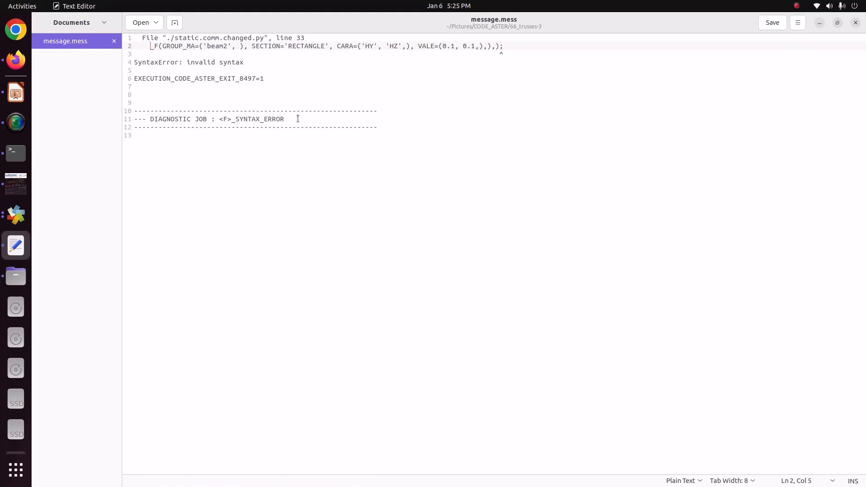
- Reopen static.comm, add the missing ',)' before the semicolon ending the beam2 line of AFFE_CARA_ELEM, and save the file
click(16, 215)
click(16, 248)
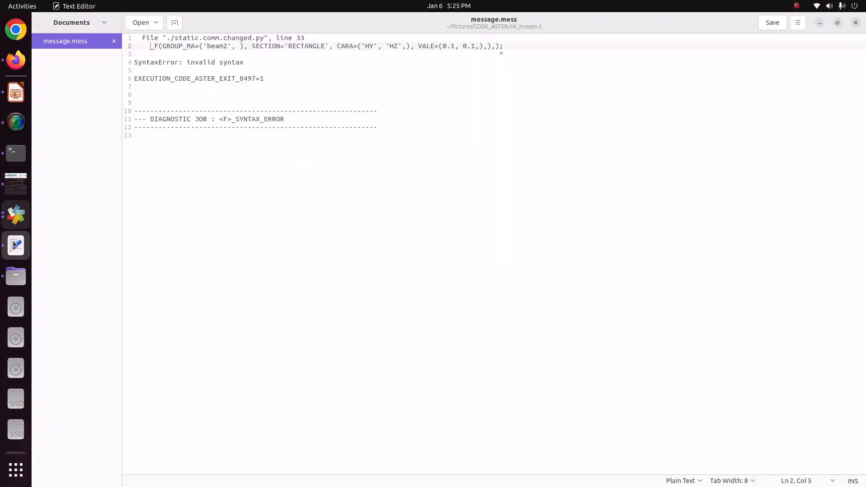
click(16, 276)
click(336, 55)
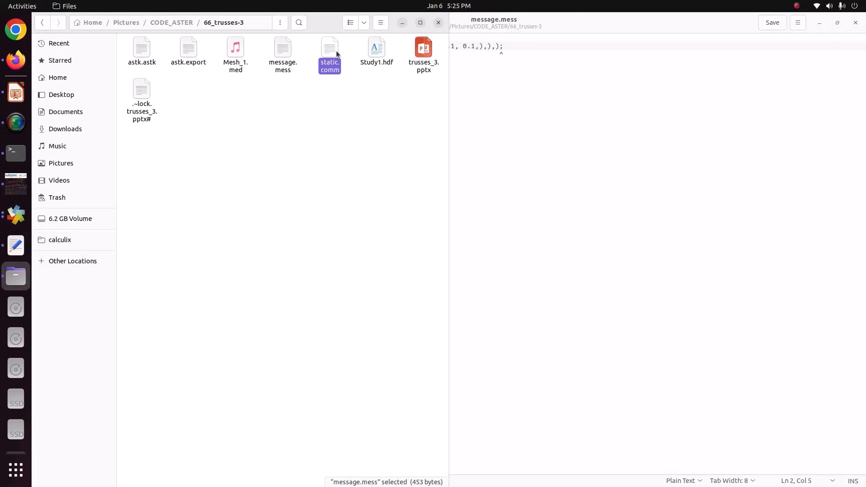
double_click(336, 54)
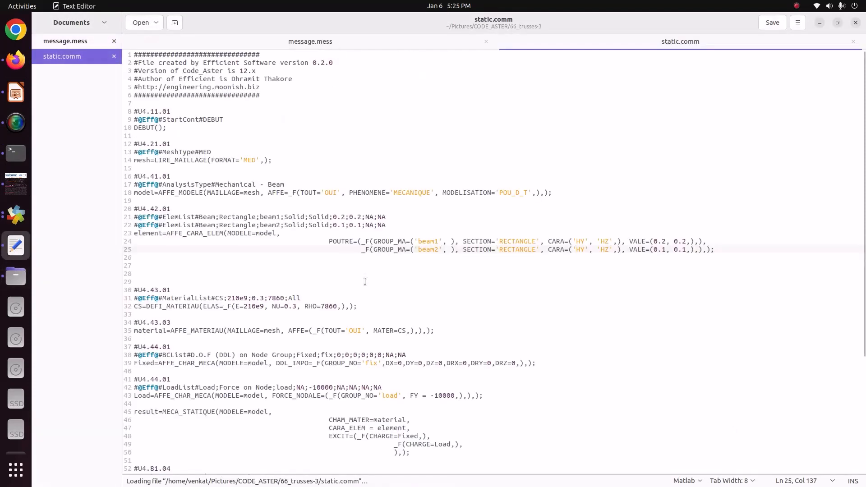
click(710, 249)
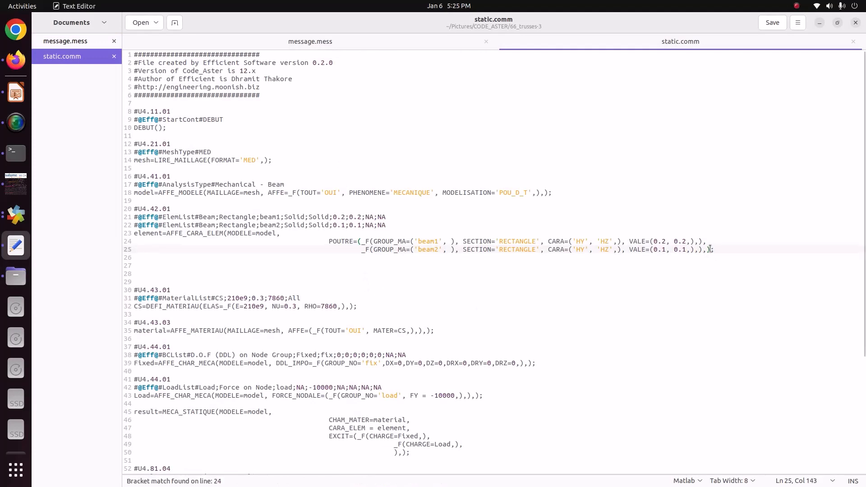
text(,)
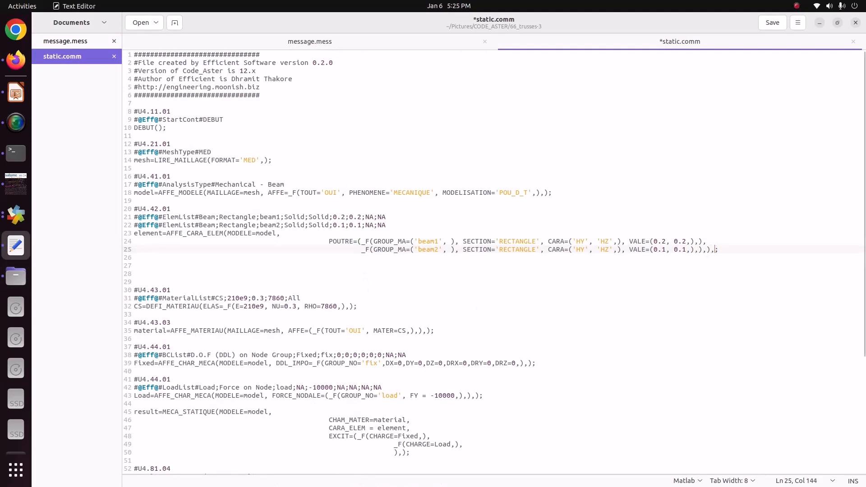
text())
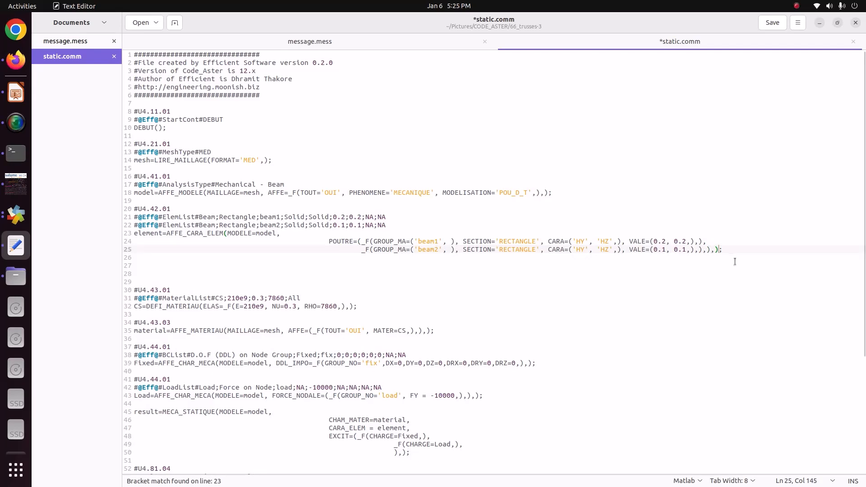
key(Return)
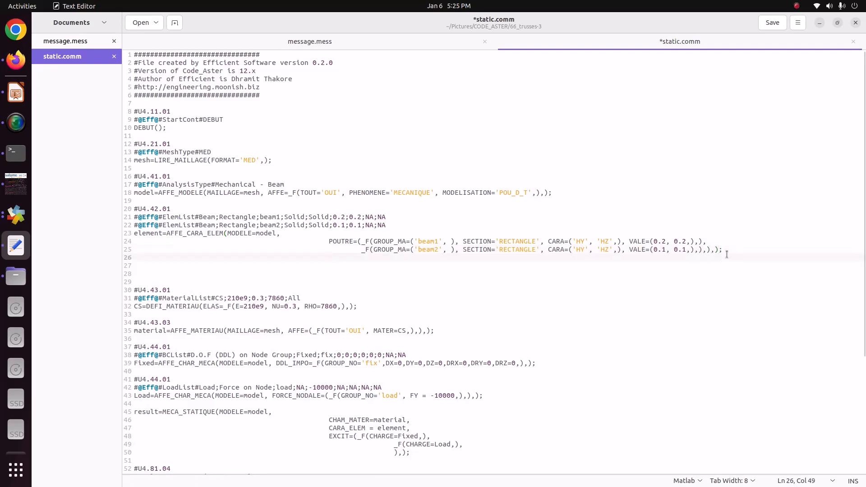
key(ctrl+s)
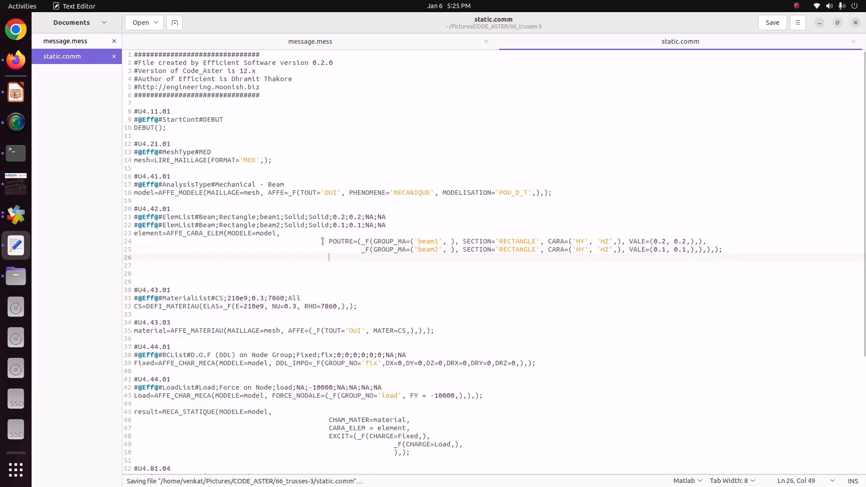
- Rerun the study in ASTK with the corrected brackets and read through the reloaded message.mess for errors and alarms
click(15, 183)
click(14, 213)
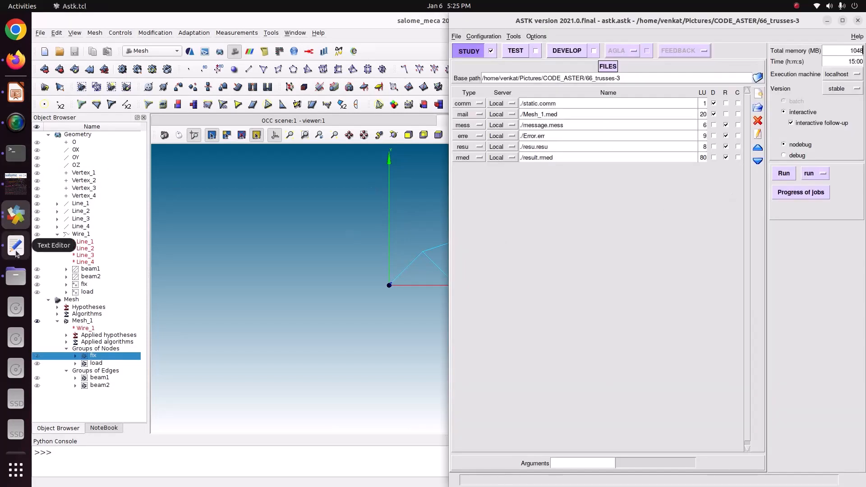
click(16, 276)
click(783, 174)
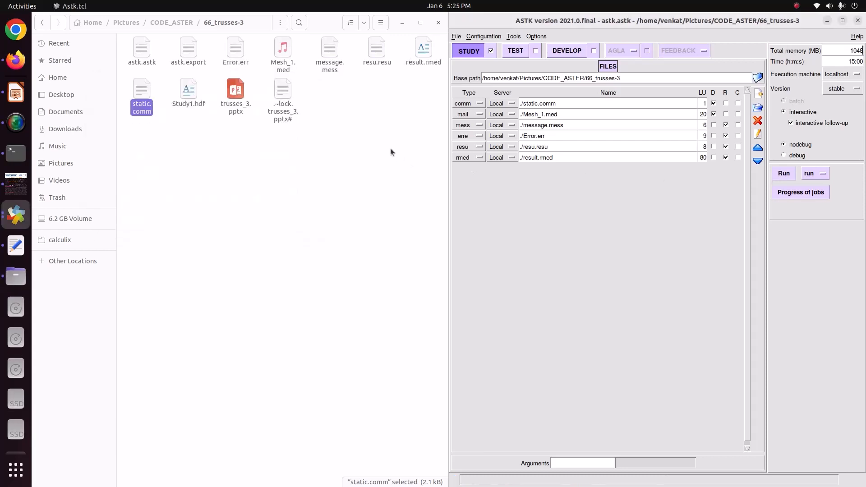
double_click(325, 63)
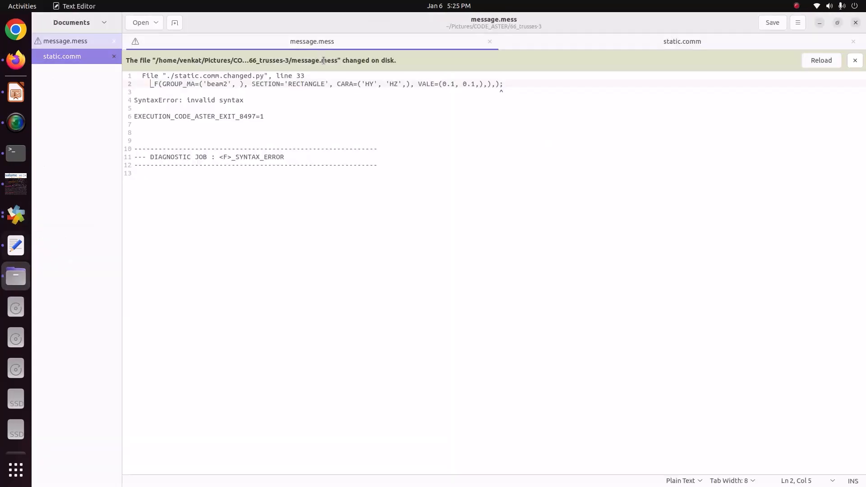
click(820, 61)
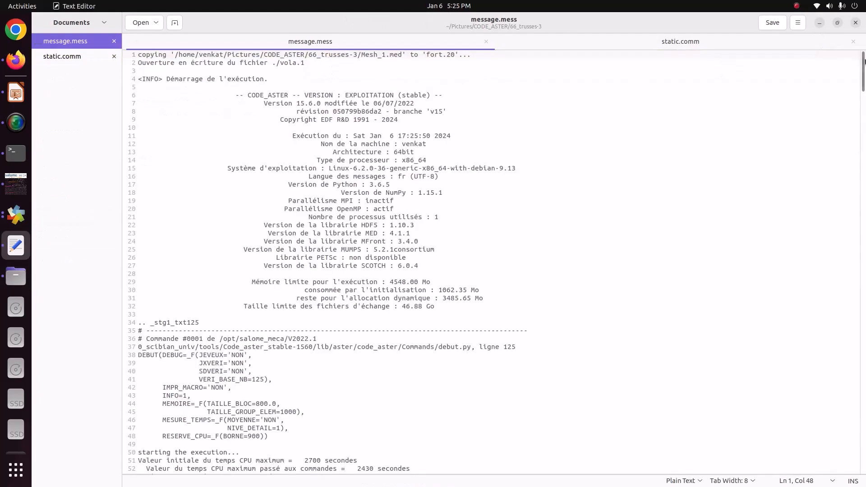
drag(863, 68, 863, 469)
scroll(242, 435, up, 20)
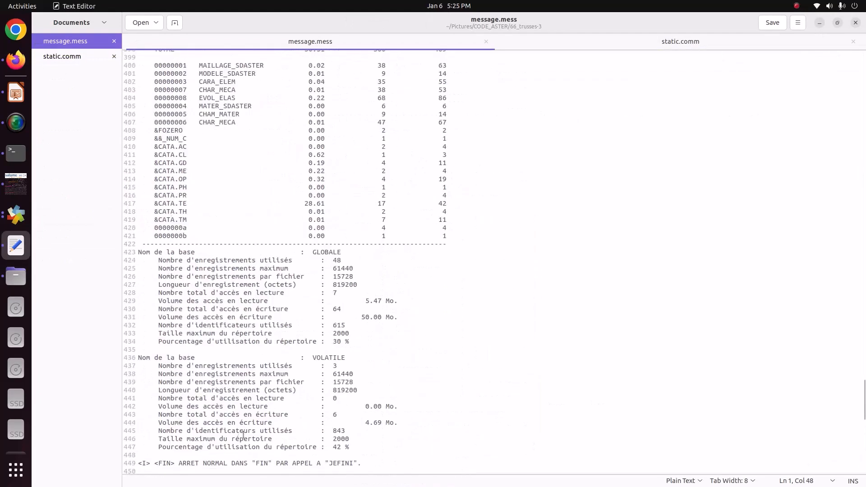
scroll(242, 434, up, 8)
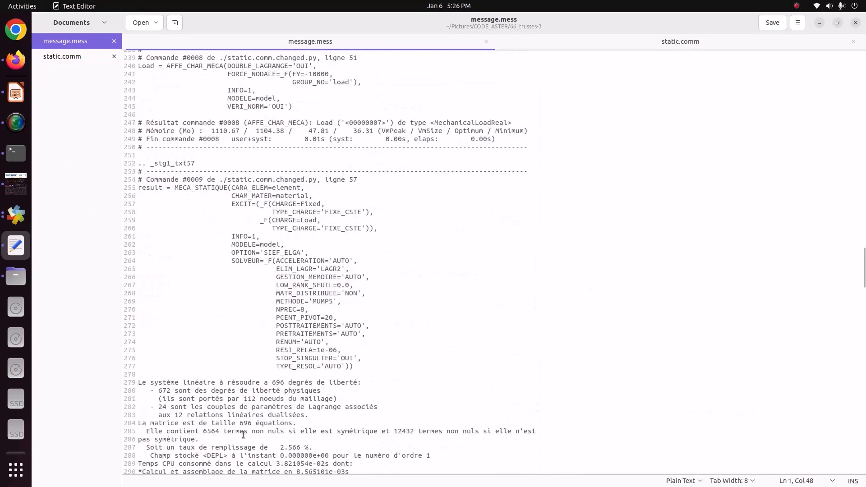
scroll(243, 435, down, 20)
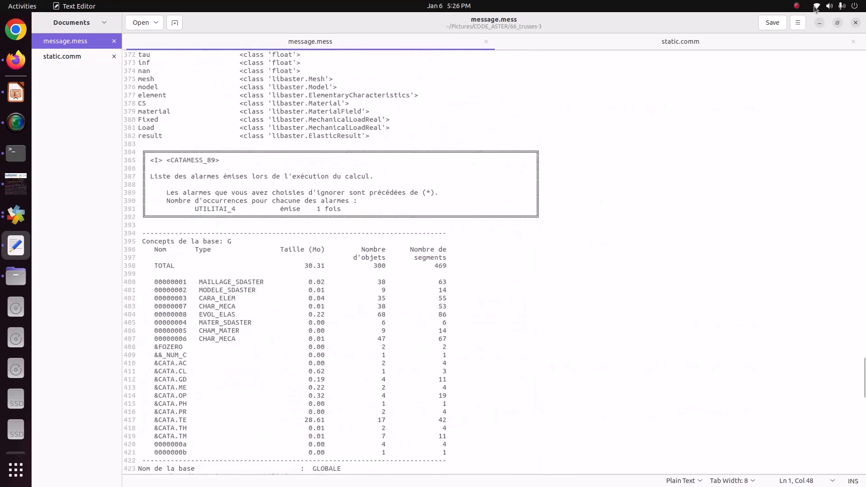
click(856, 23)
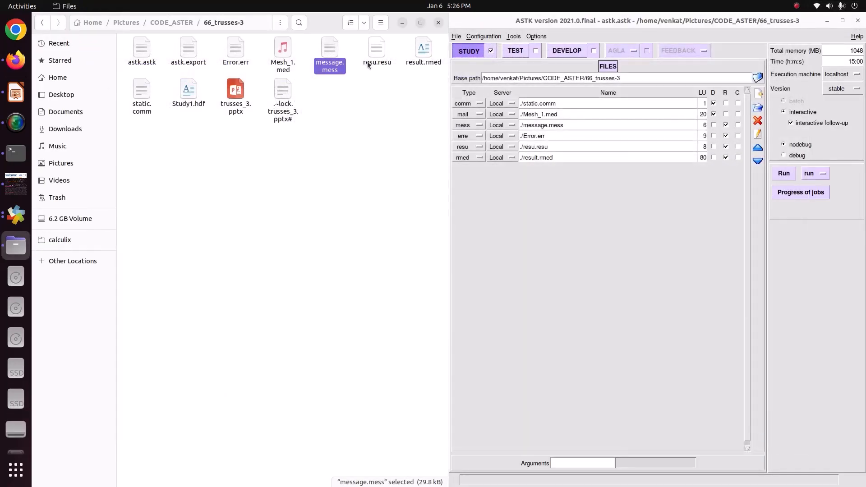
- Reopen message.mess and static.comm, review the POUTRE definitions for beam1 and beam2, and close the editor
double_click(329, 53)
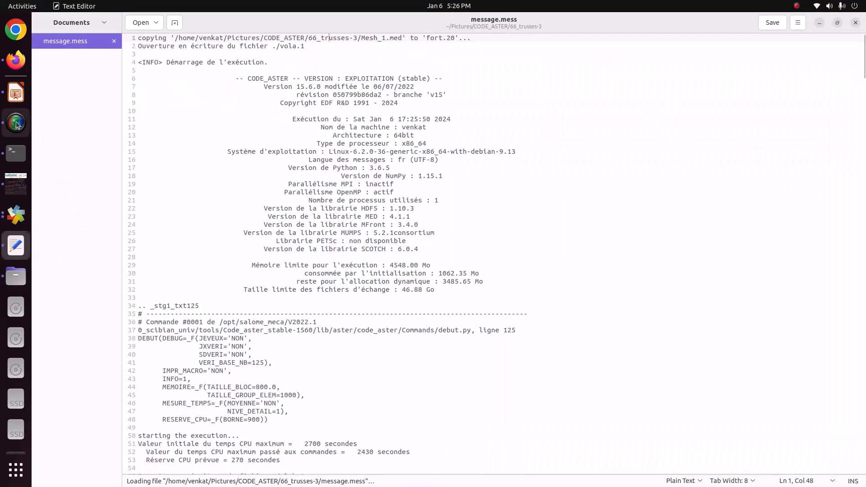
click(16, 276)
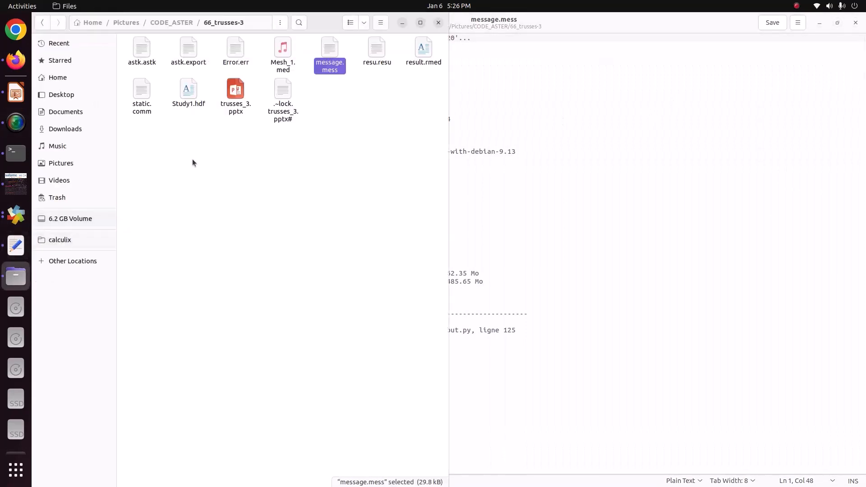
double_click(142, 104)
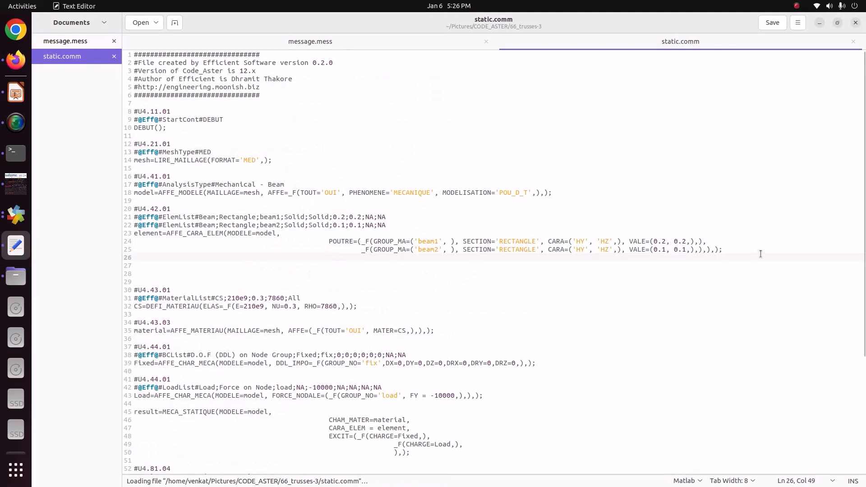
drag(761, 254, 295, 242)
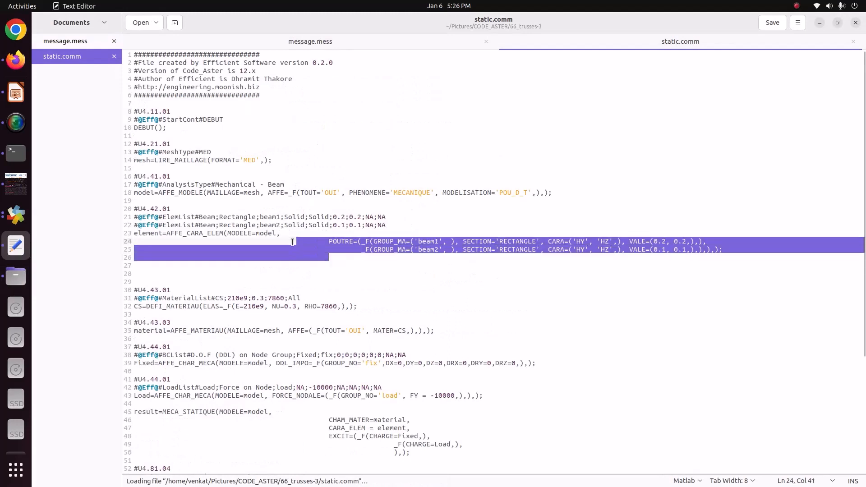
click(515, 277)
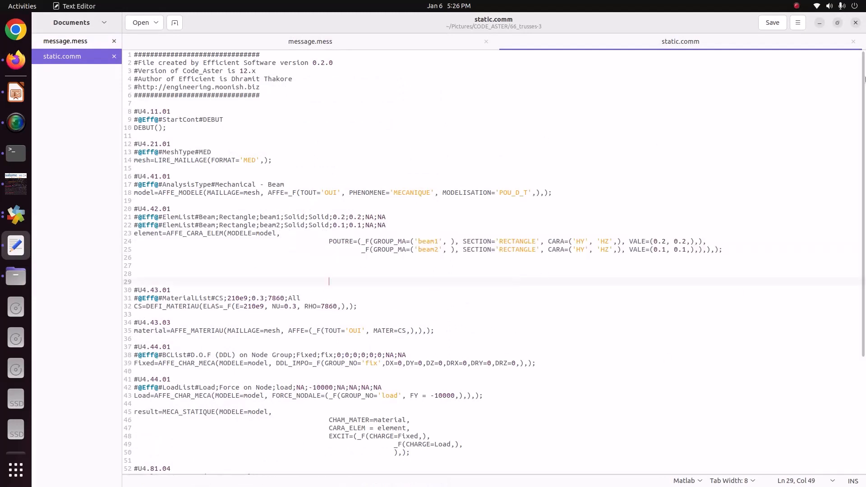
click(854, 42)
click(855, 23)
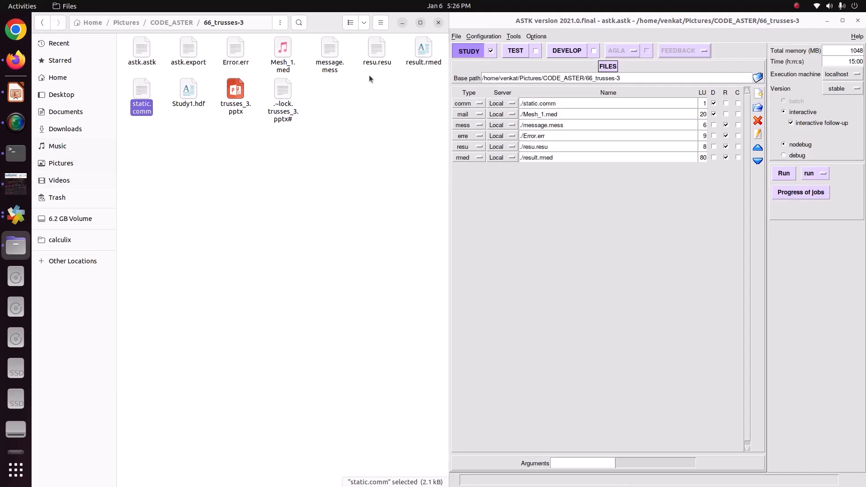
- Switch to salome_meca and activate the ParaVIS module for post-processing
click(413, 63)
click(15, 182)
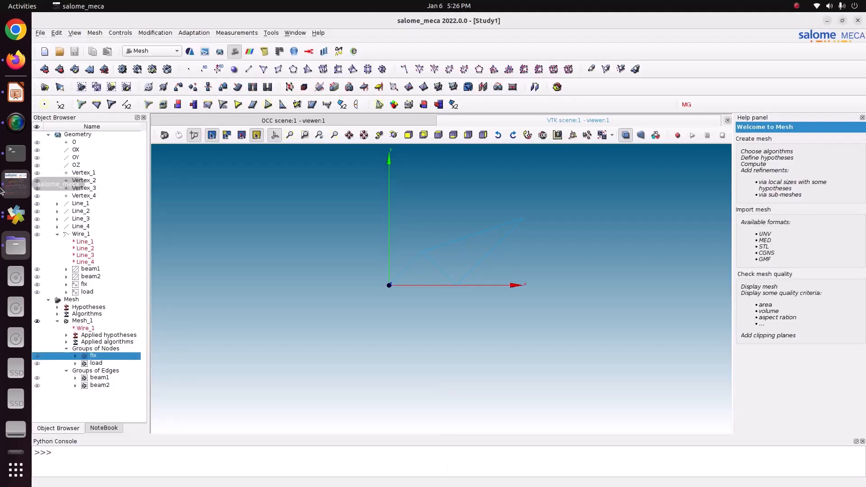
click(151, 51)
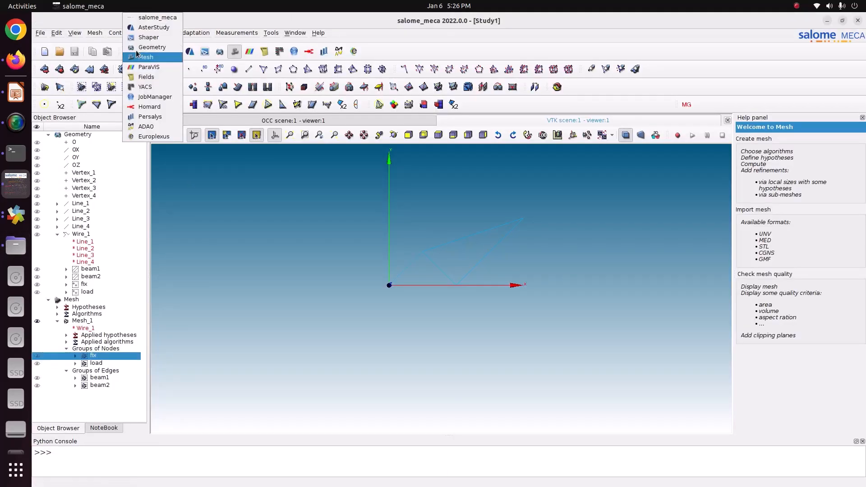
click(152, 71)
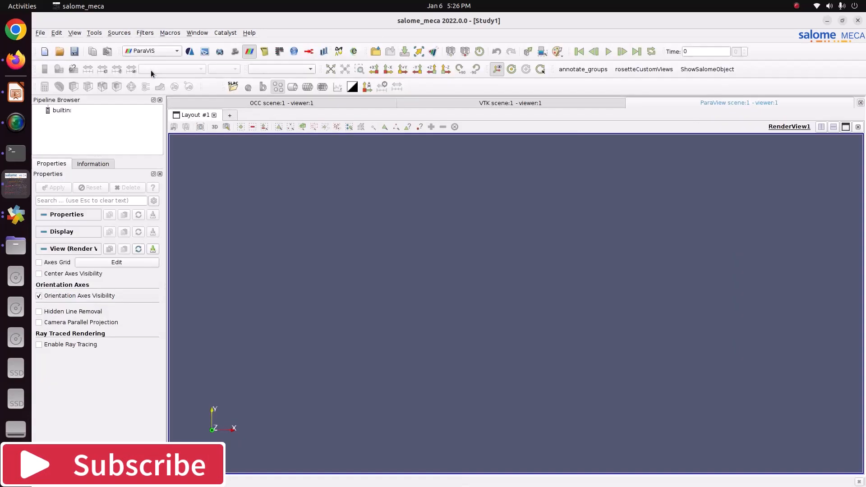
- Open result.rmed from the Pictures/CODE_ASTER/66_trusses-3 folder in the ParaVIS pipeline
right_click(72, 113)
click(90, 117)
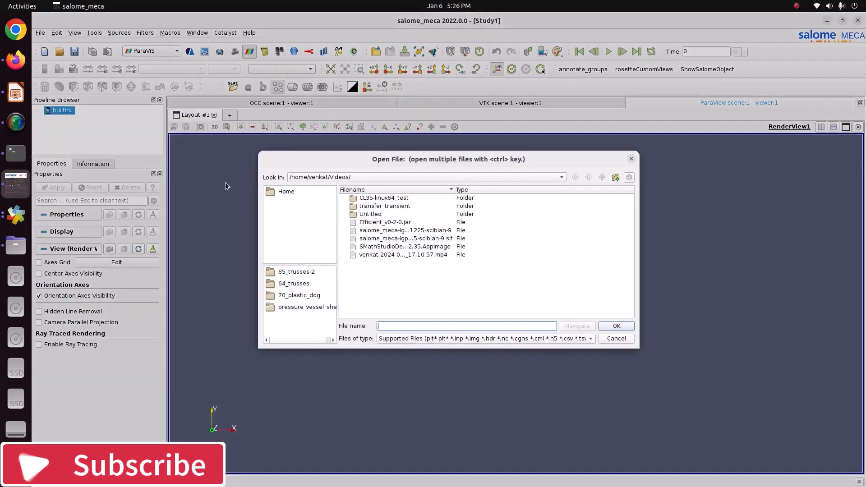
click(277, 194)
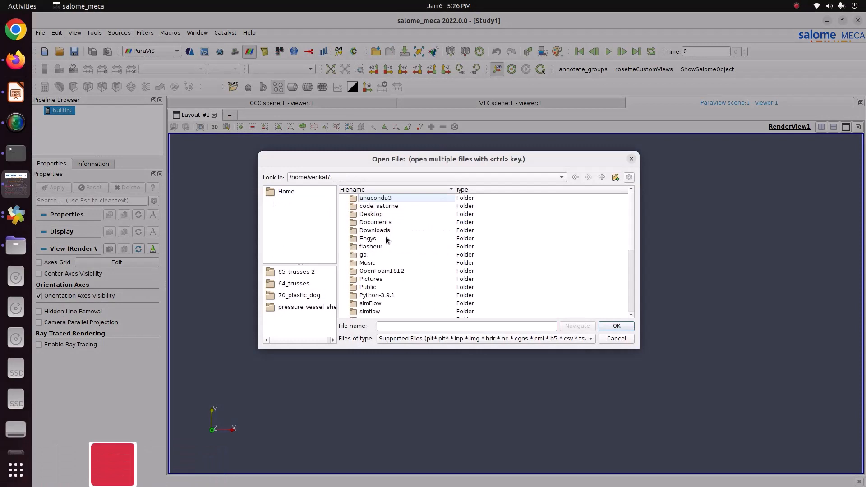
double_click(384, 280)
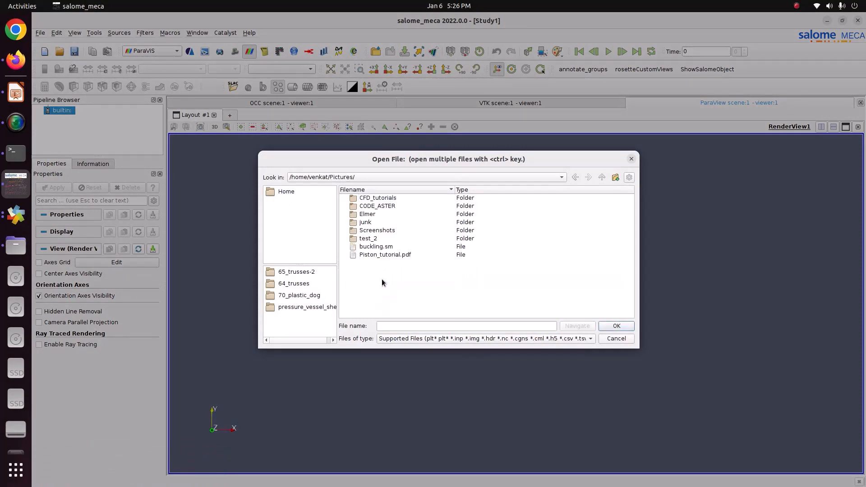
double_click(384, 207)
double_click(384, 230)
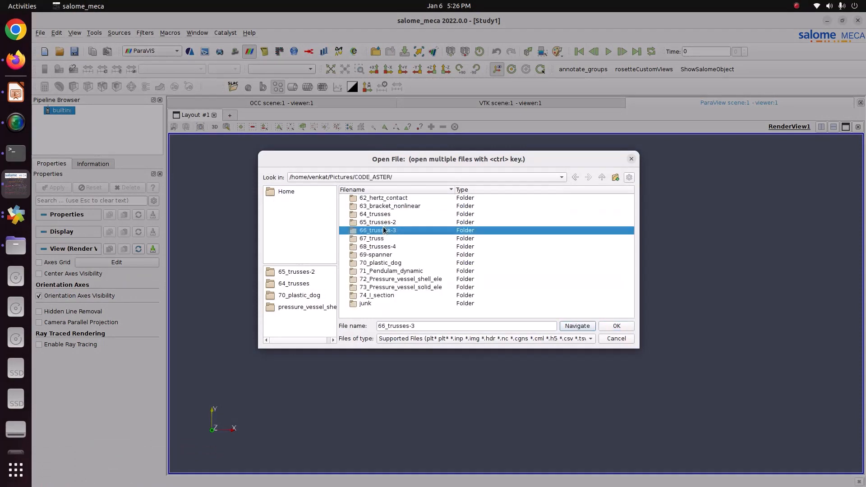
double_click(394, 246)
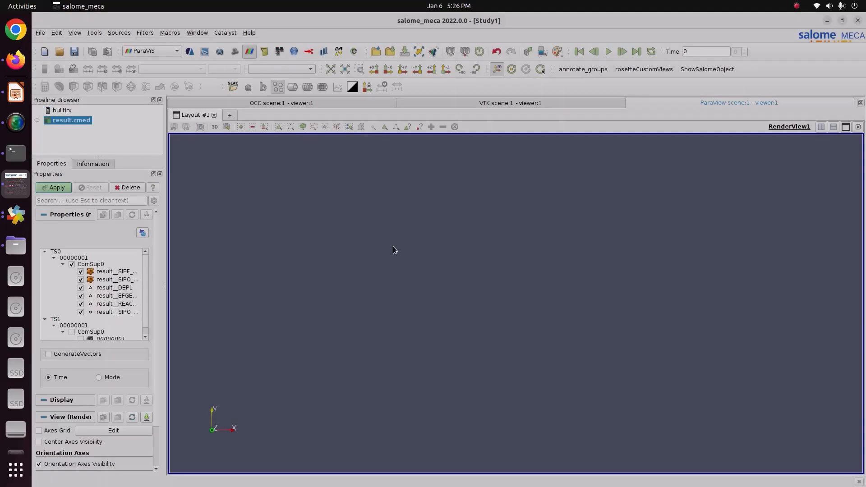
- Apply the result.rmed import with its listed fields and colour the truss by result__DEPL magnitude
click(58, 188)
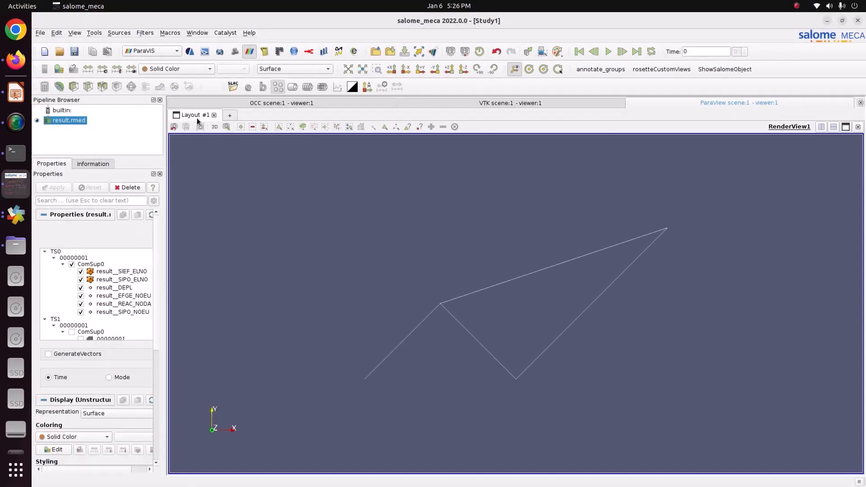
click(187, 68)
click(189, 89)
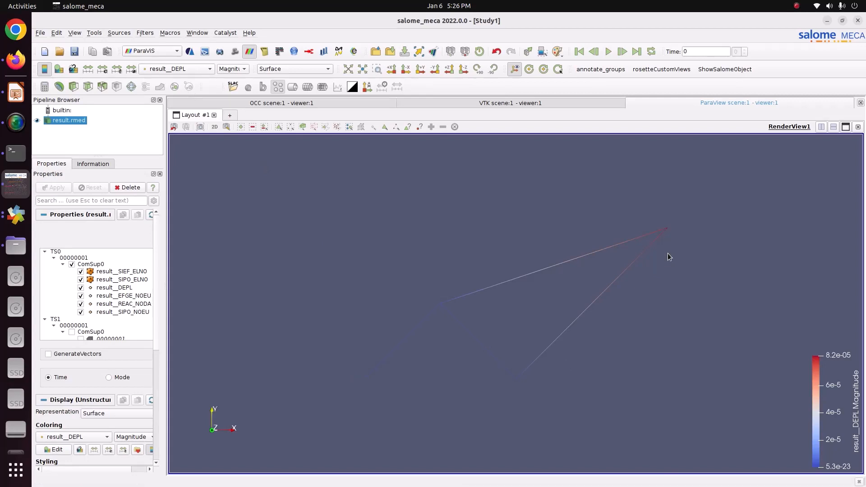
- Colour the truss by the DY component of result__DEPL and apply the Blue to Red Rainbow colour preset
click(234, 68)
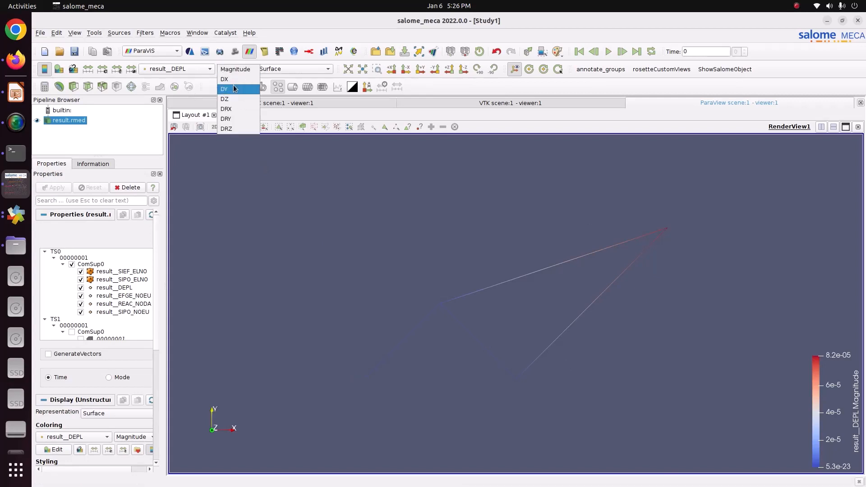
click(234, 88)
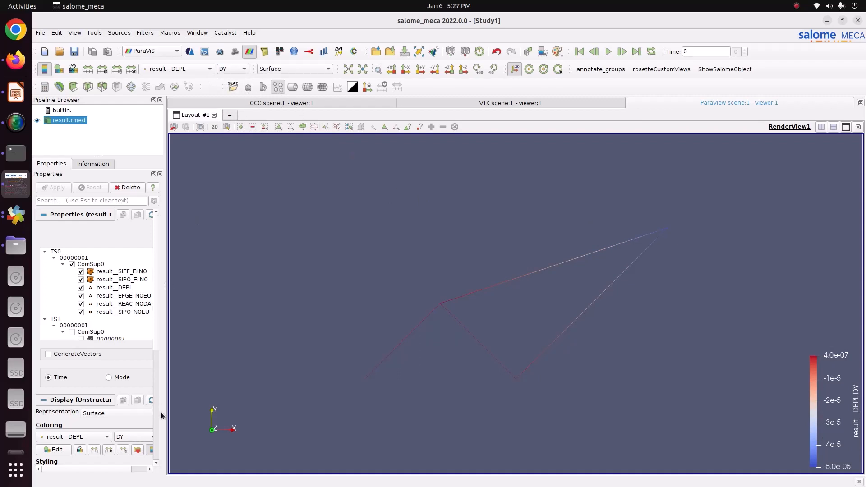
drag(166, 419, 206, 415)
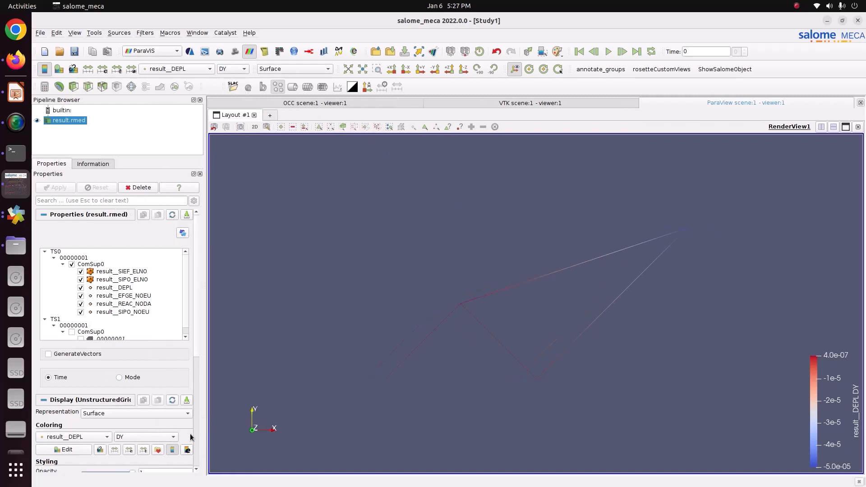
click(157, 450)
click(572, 129)
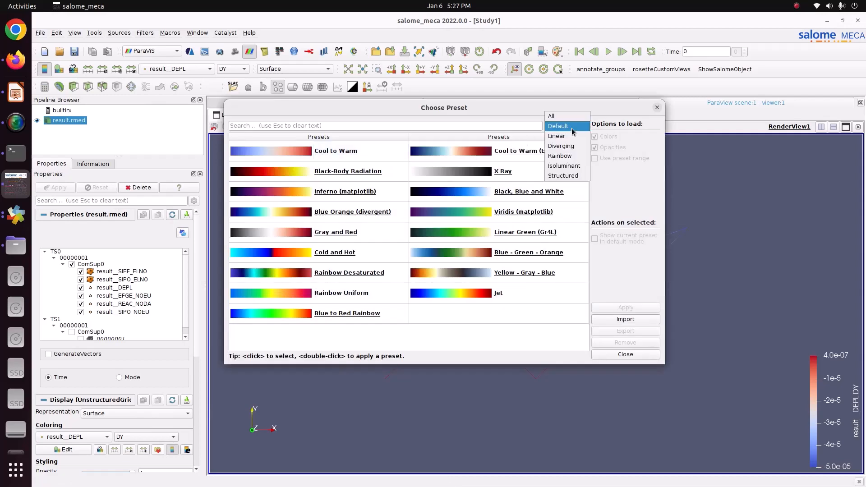
click(560, 155)
click(521, 172)
click(625, 307)
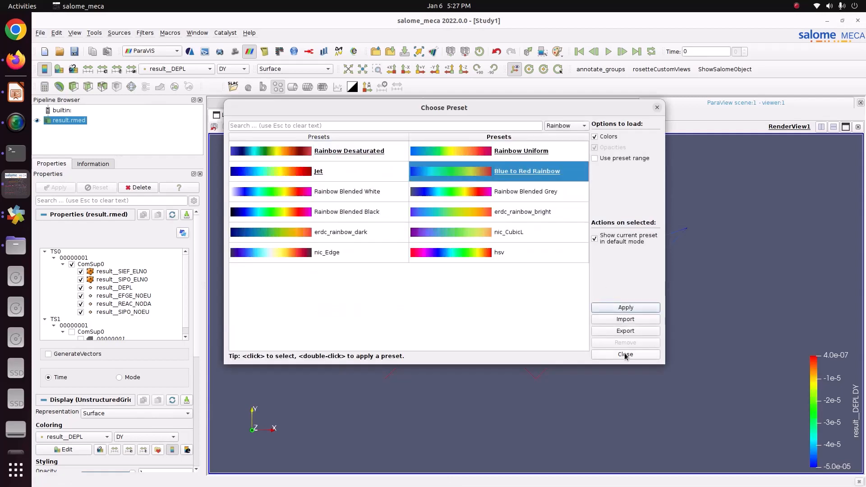
click(625, 354)
- Move the displacement colour legend closer to the truss and switch the view to the Gradient Background palette
drag(833, 358, 754, 229)
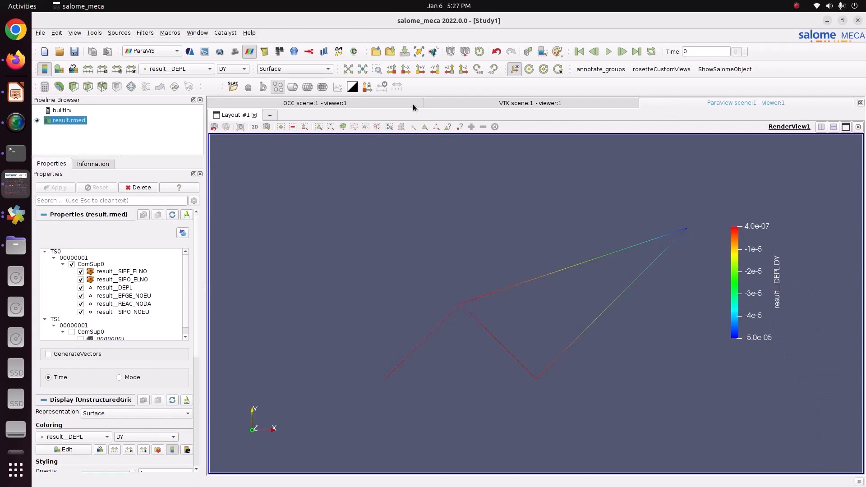
click(558, 52)
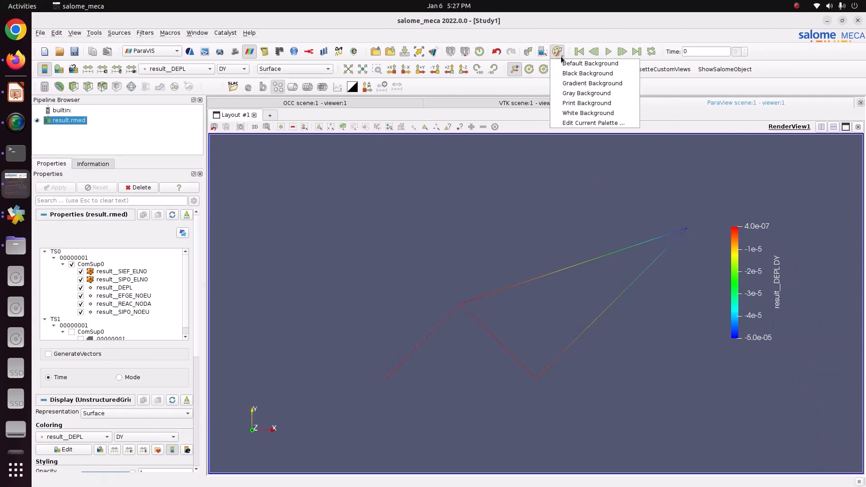
click(572, 84)
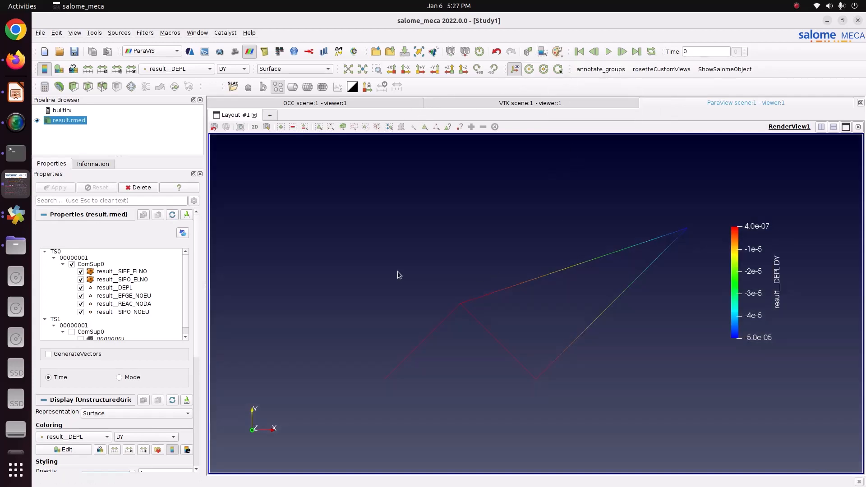
mouse_move(476, 282)
mouse_down()
mouse_move(454, 280)
mouse_move(464, 283)
mouse_up()
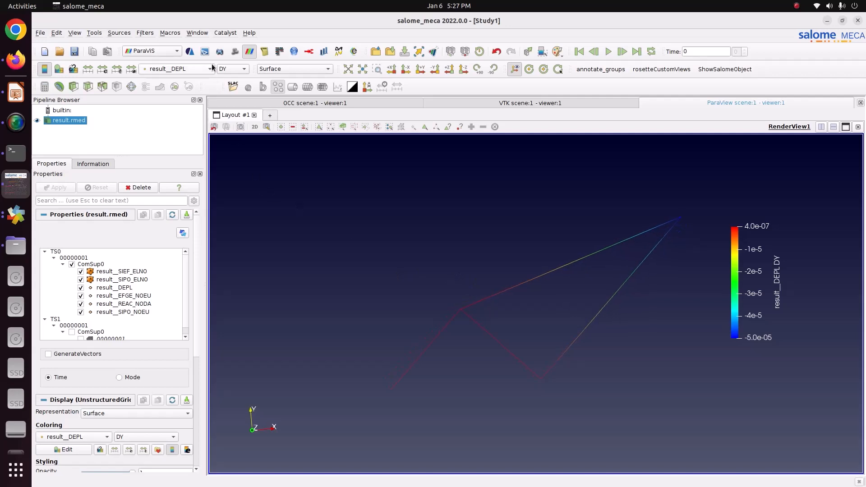
- Colour the truss by the SN component of the result__SIPO_NOEU stress field
click(189, 68)
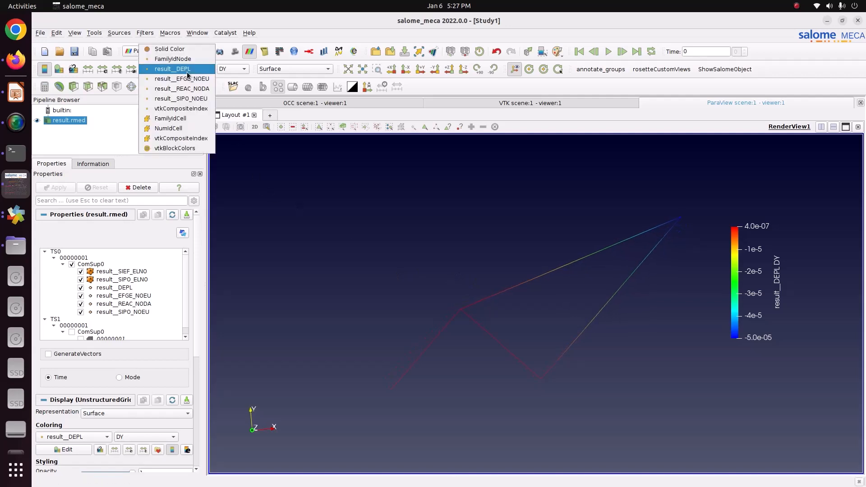
click(191, 98)
click(233, 70)
click(227, 80)
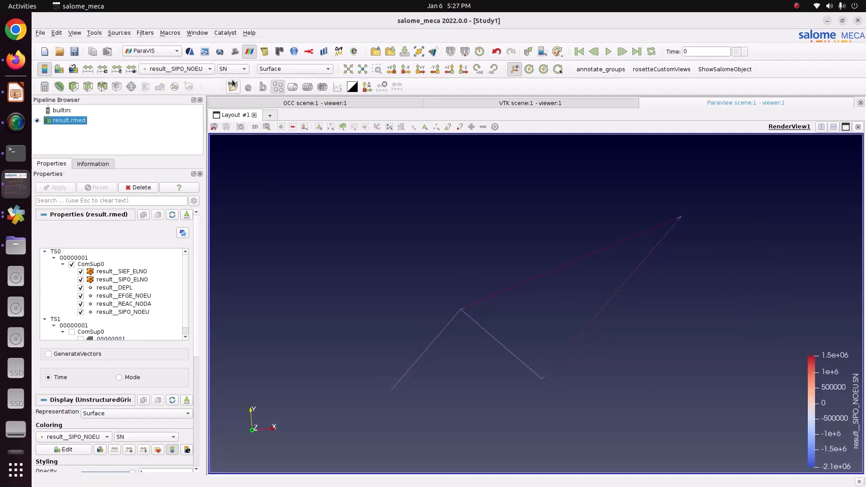
- Apply the Blue to Red Rainbow preset to the SN stress colouring and move its legend beside the truss
click(158, 449)
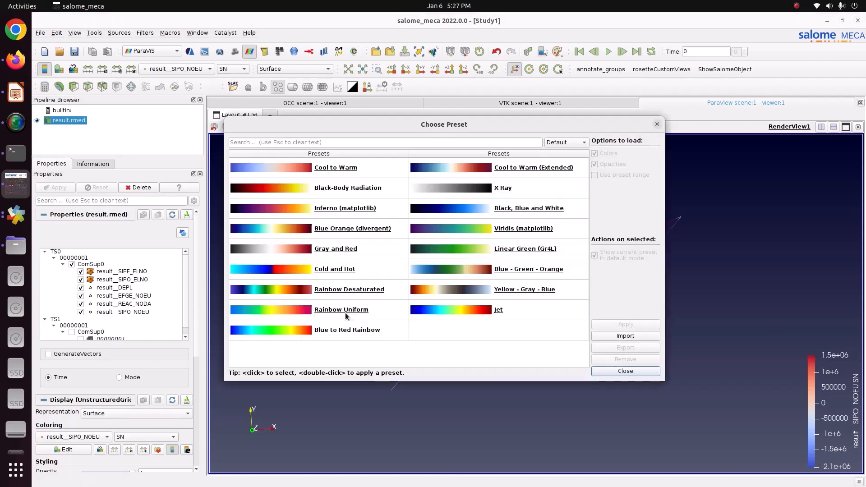
click(555, 143)
click(566, 173)
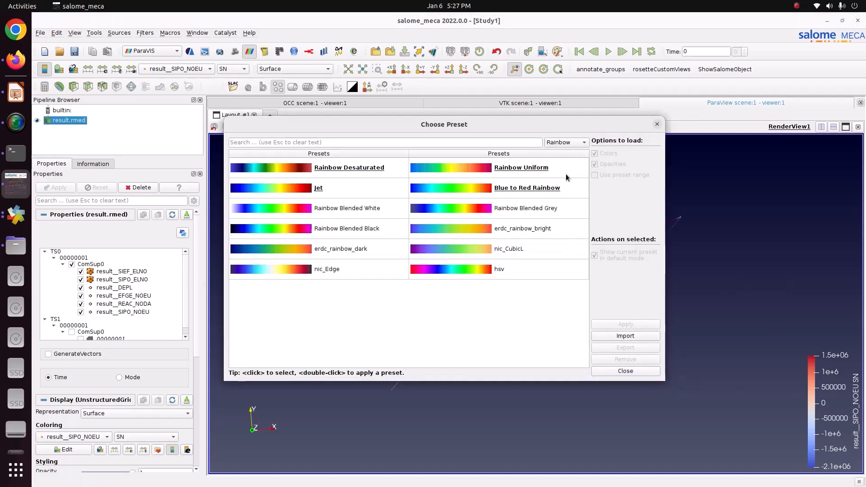
click(532, 196)
click(626, 324)
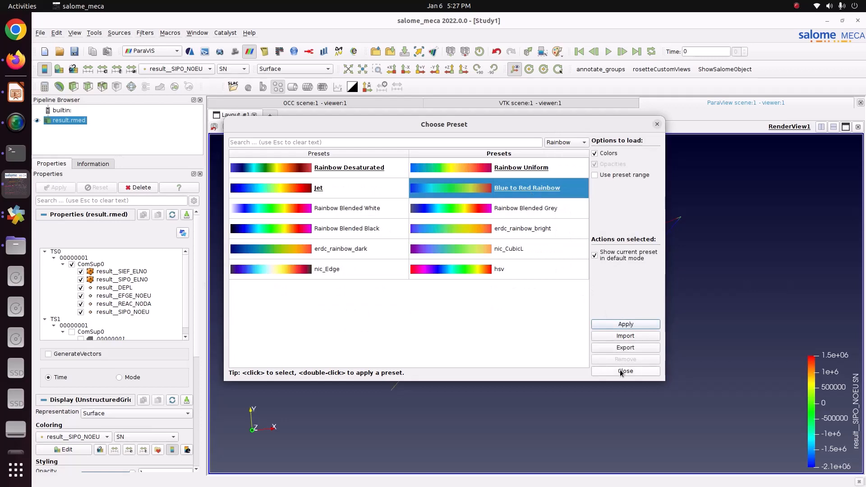
click(626, 370)
drag(812, 388, 716, 247)
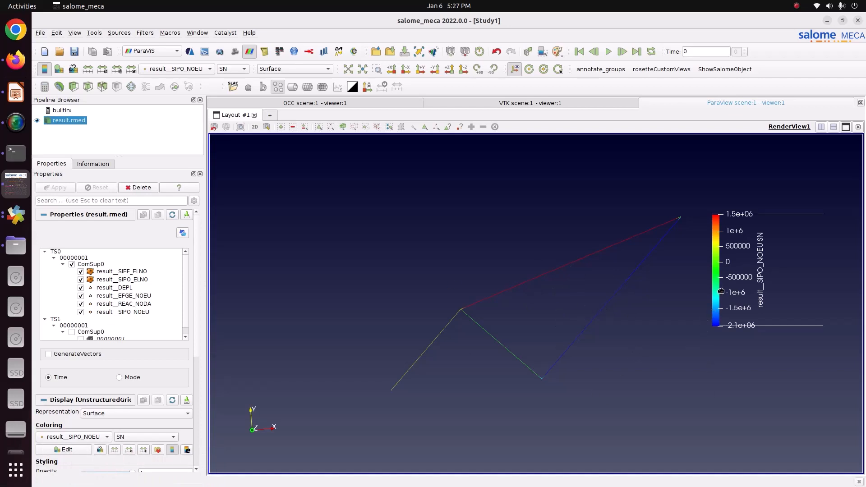
drag(721, 292, 706, 333)
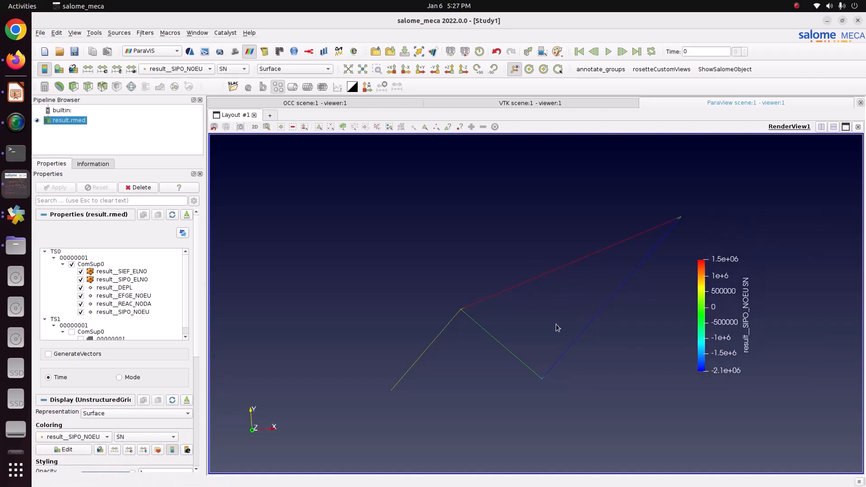